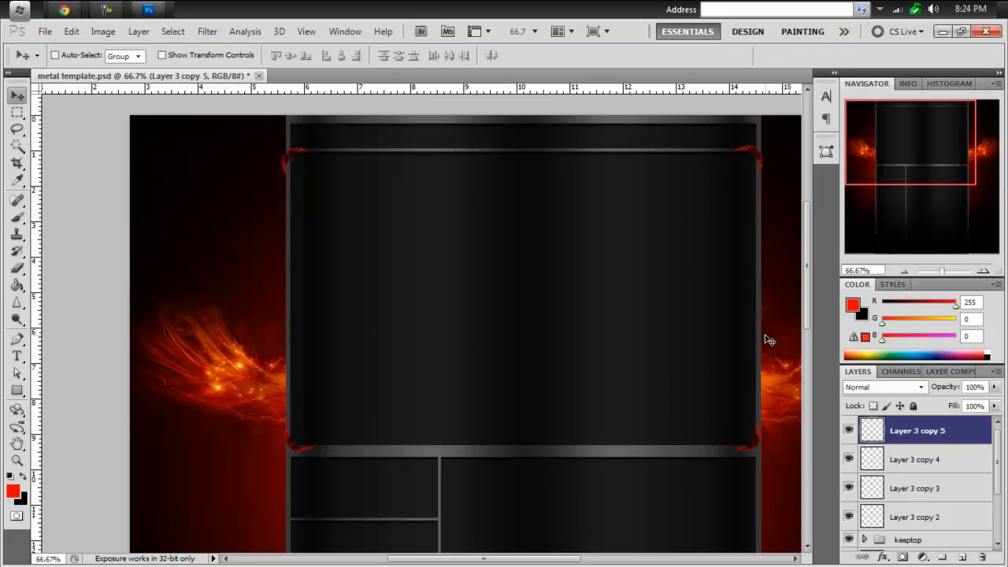
Gather the four layers Layer 3 copy 2 through Layer 3 copy 5 into a new layer group.
drag(907, 200, 897, 167)
scroll(932, 456, down, 2)
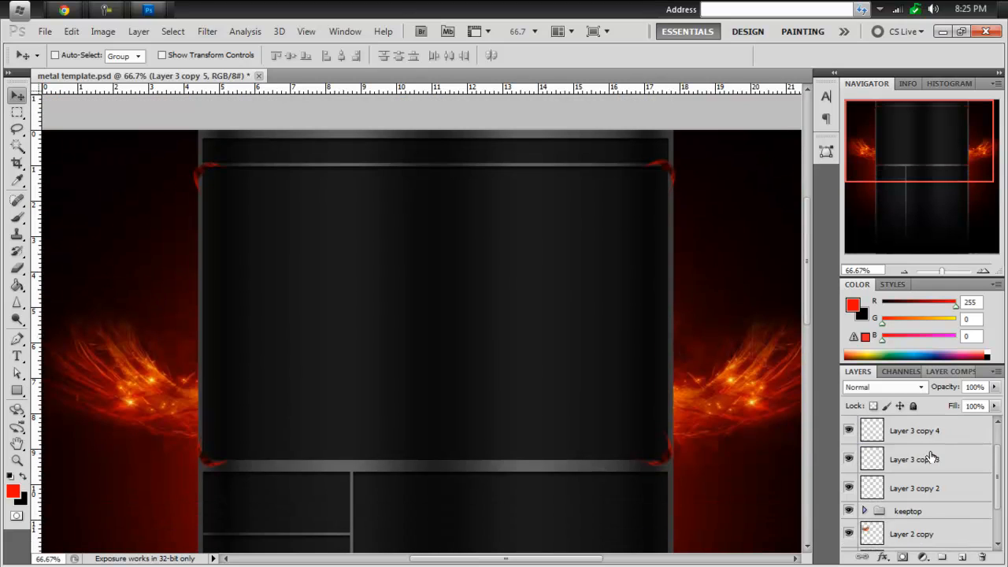
scroll(930, 454, up, 2)
scroll(945, 446, down, 2)
scroll(945, 446, up, 2)
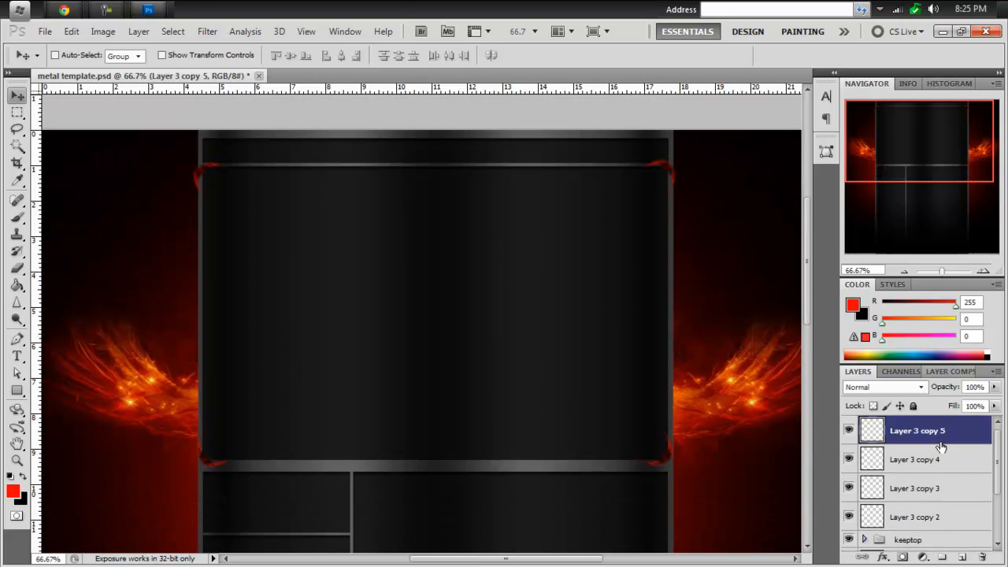
shift+click(942, 459)
shift+click(941, 490)
shift+click(942, 519)
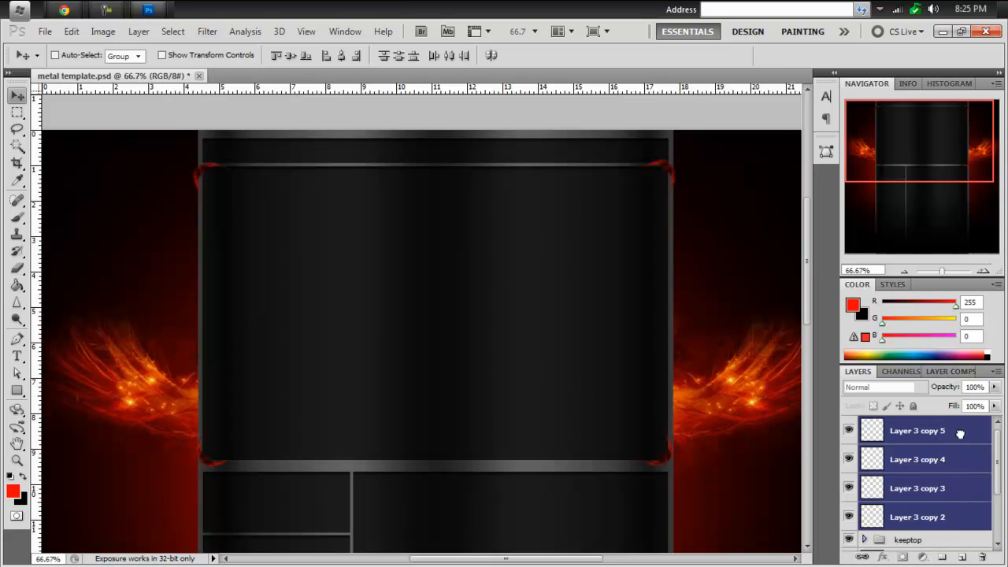
drag(961, 434, 942, 557)
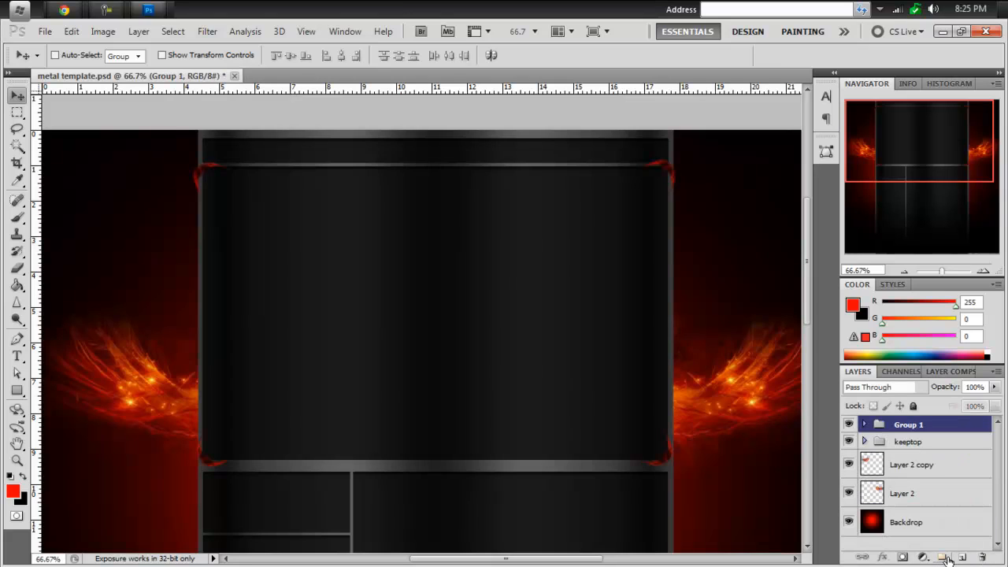
Rename the new layer group as corners.
double_click(918, 425)
text(cor)
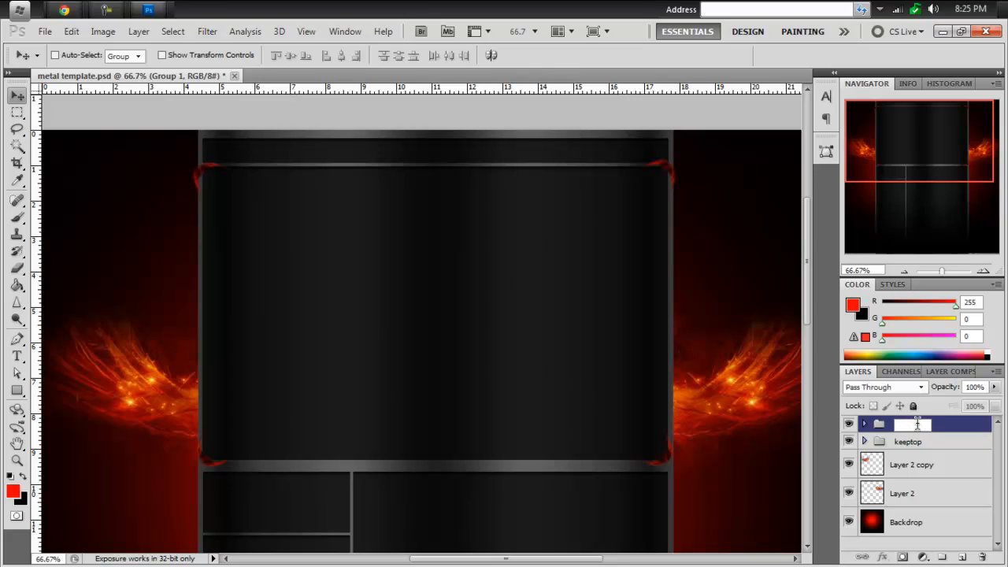
text(corners)
key(Return)
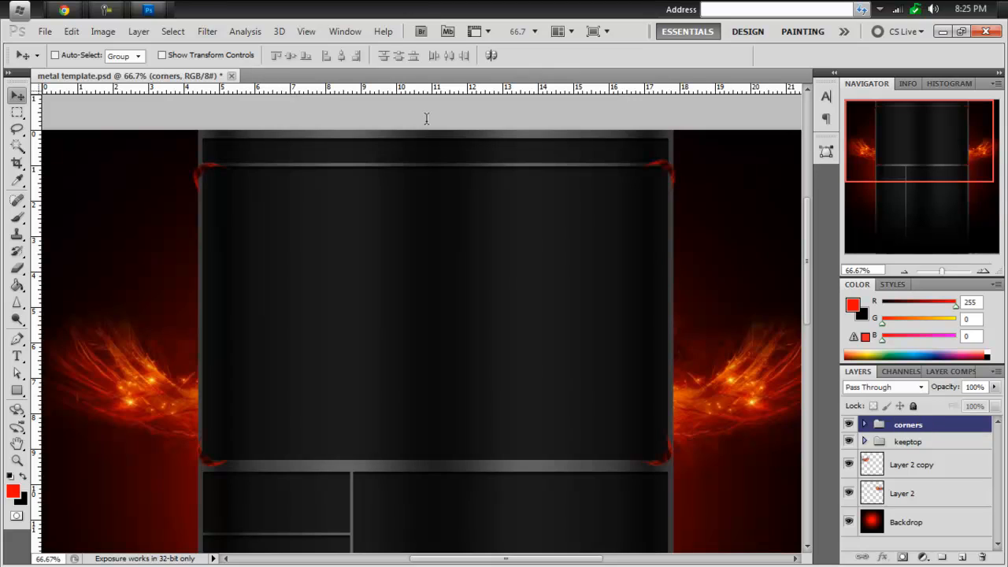
click(108, 10)
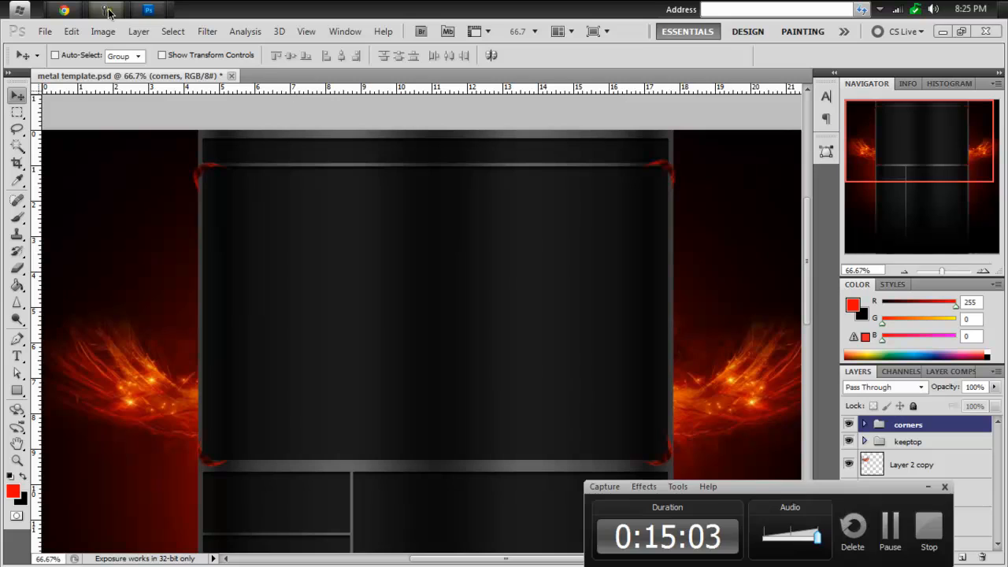
click(108, 11)
scroll(544, 314, down, 2)
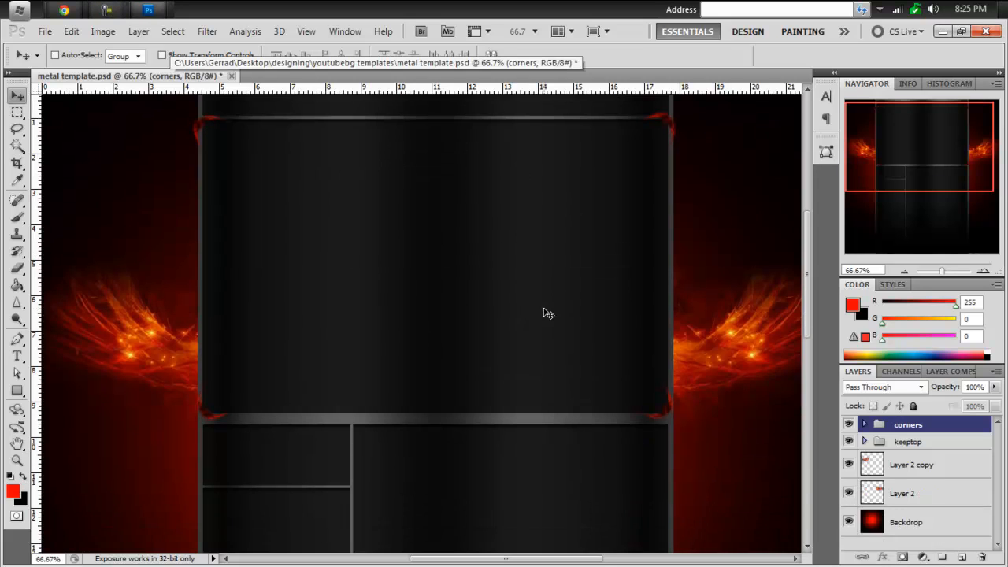
scroll(544, 309, down, 5)
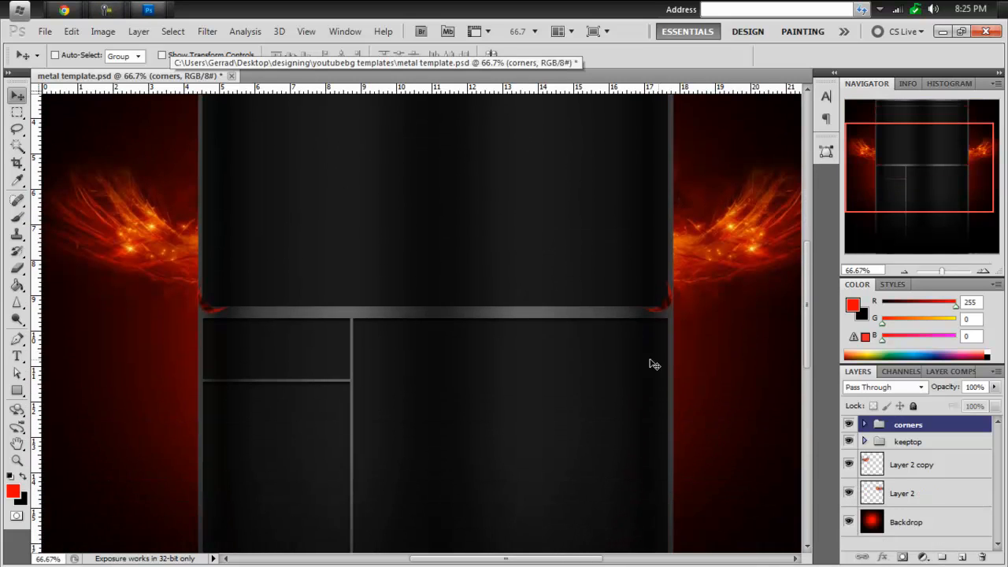
drag(501, 309, 556, 371)
scroll(592, 369, down, 8)
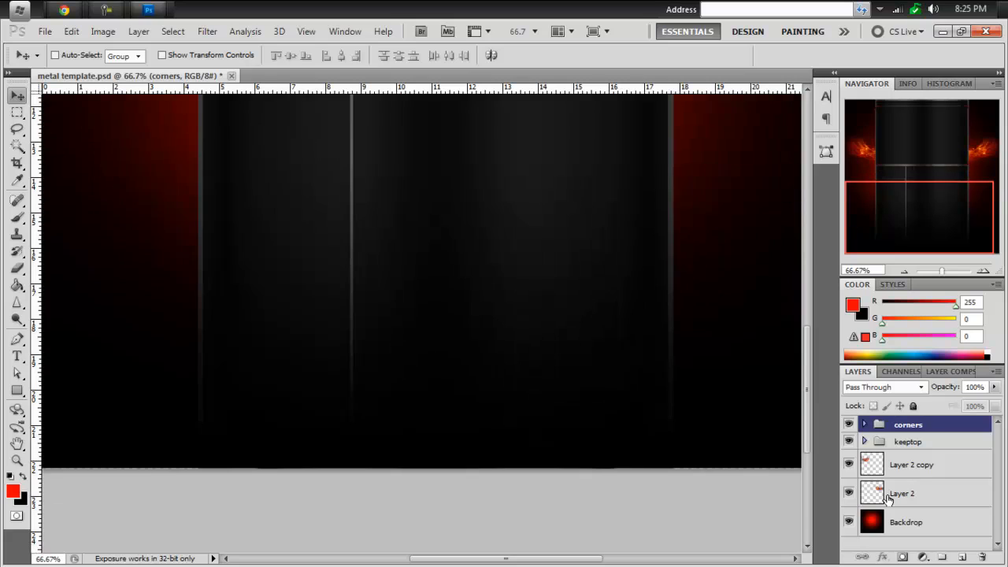
Expand the keeptop group to reach its Boxes and Boxes Backing layers.
click(864, 442)
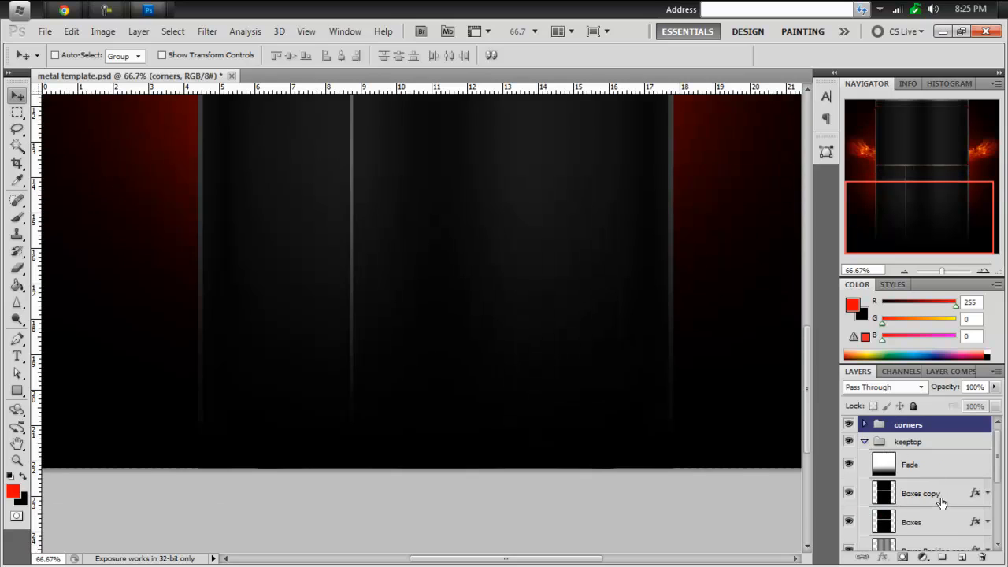
scroll(942, 503, down, 1)
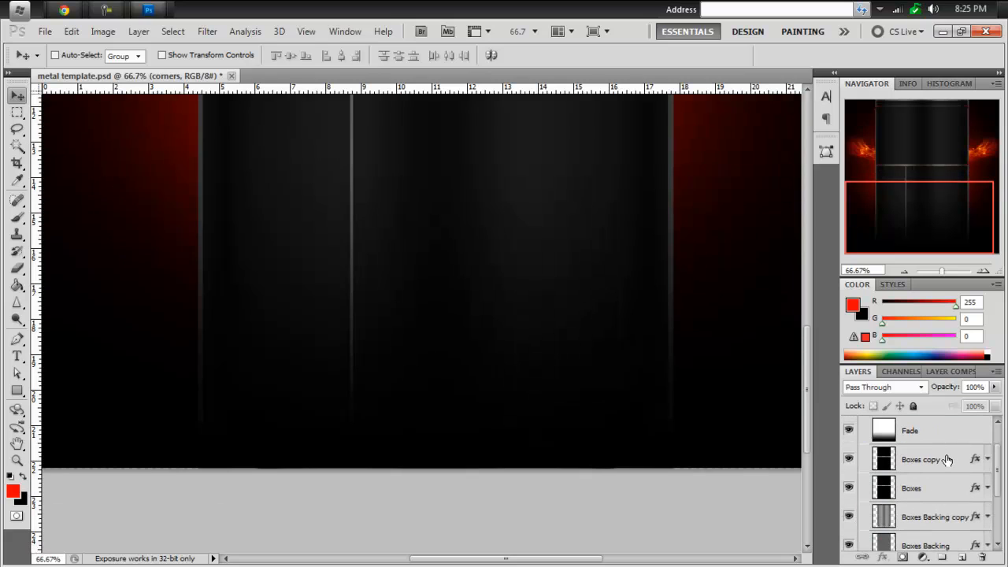
scroll(947, 460, down, 1)
scroll(942, 485, up, 1)
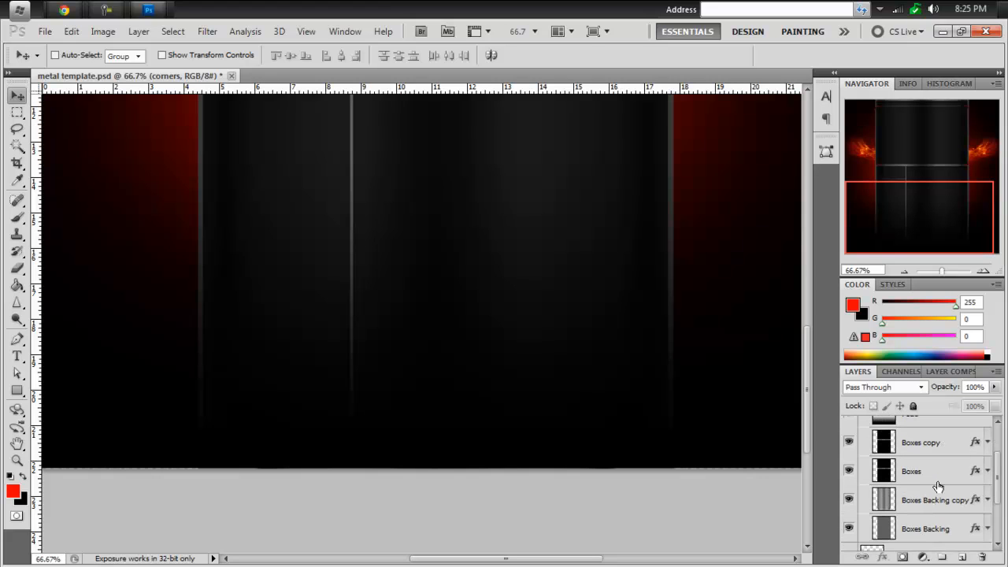
double_click(939, 508)
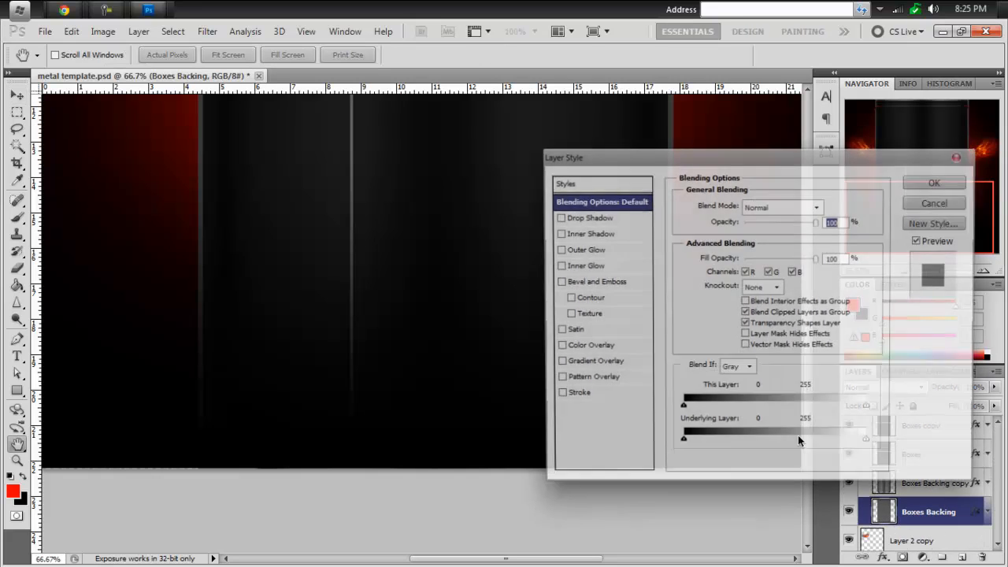
click(589, 346)
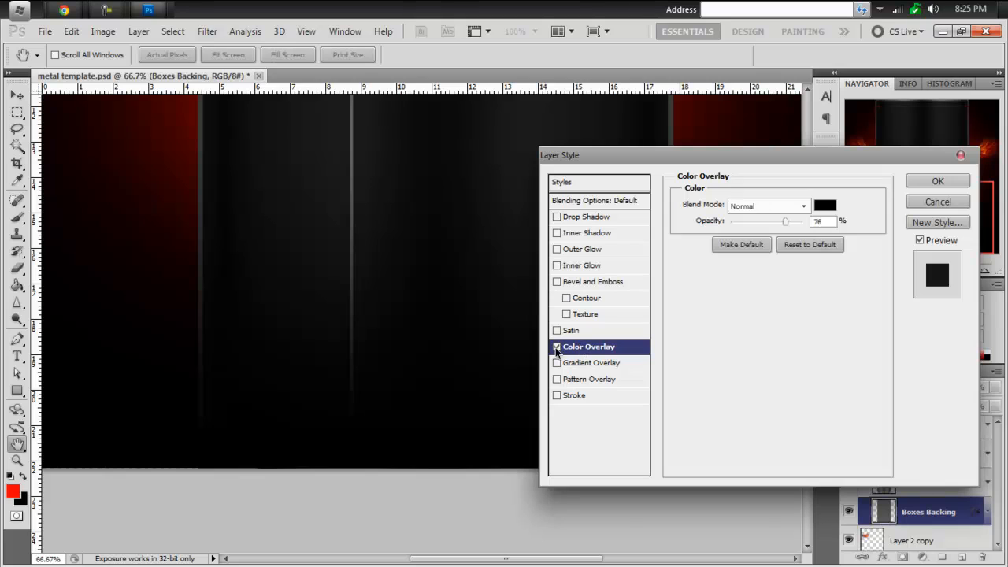
click(556, 347)
click(938, 202)
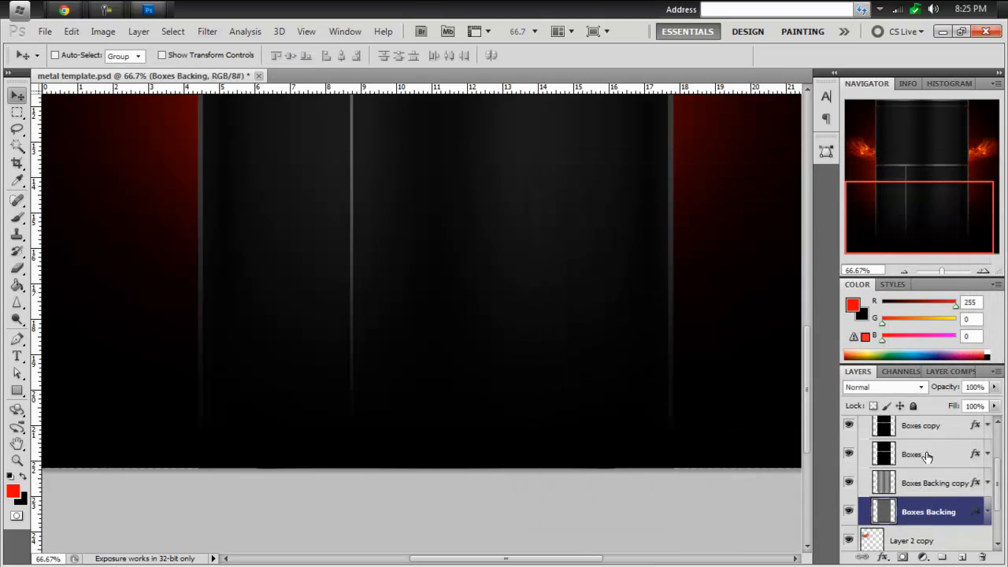
double_click(928, 456)
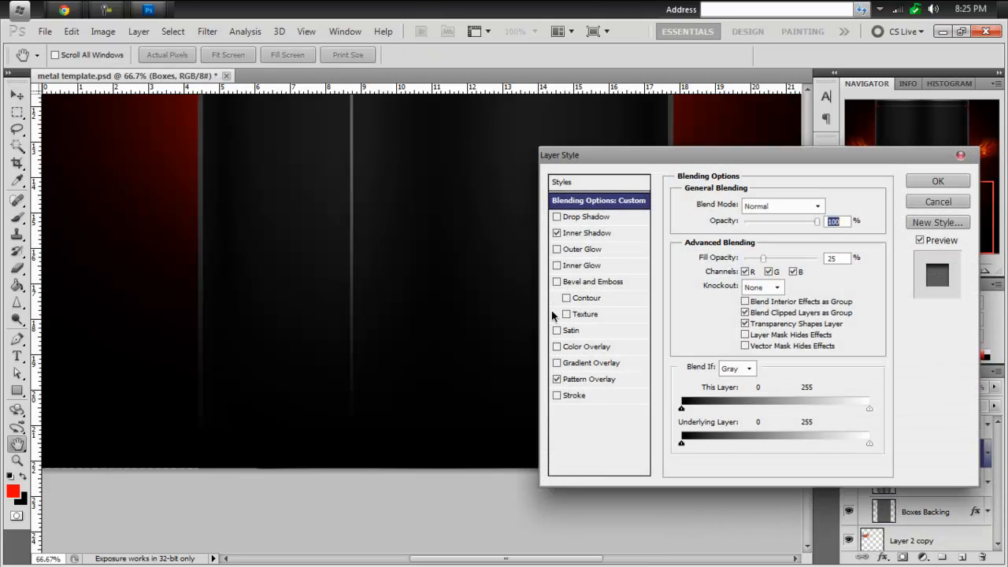
click(572, 348)
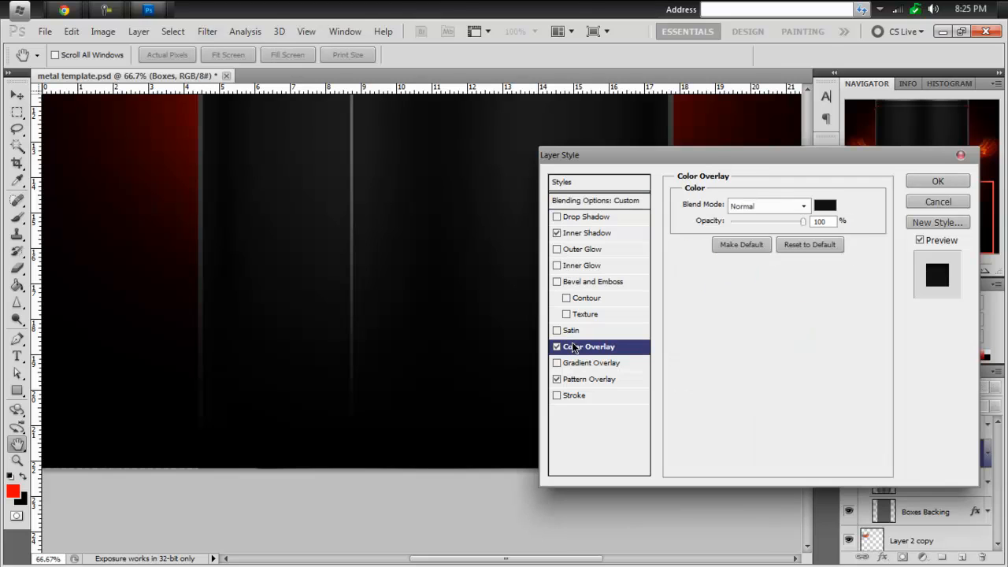
click(825, 205)
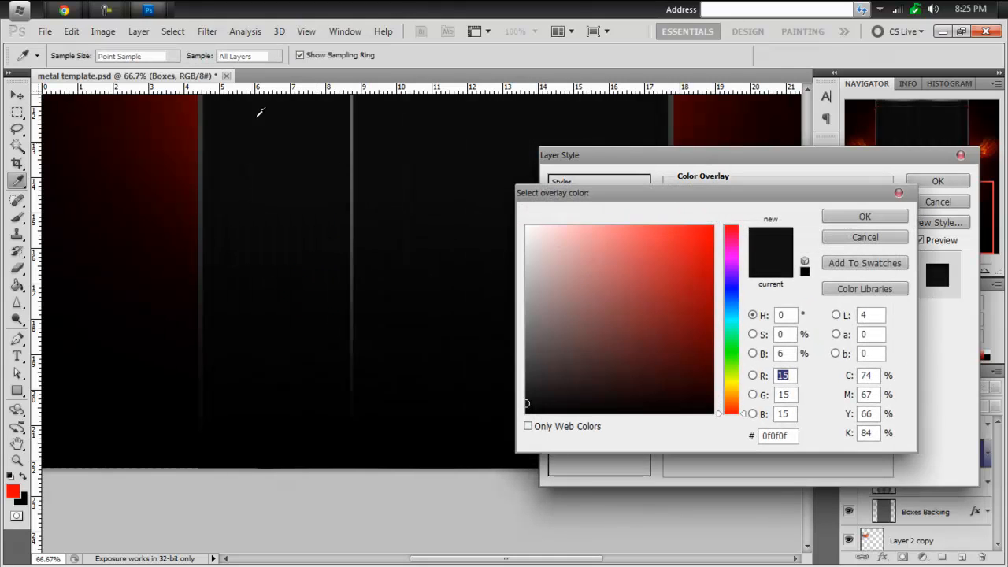
click(189, 125)
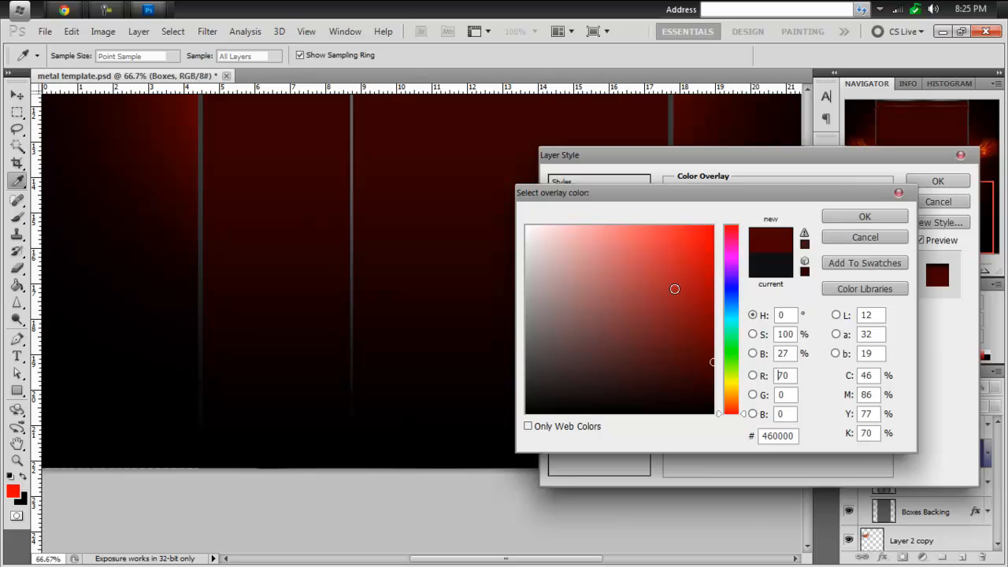
click(625, 354)
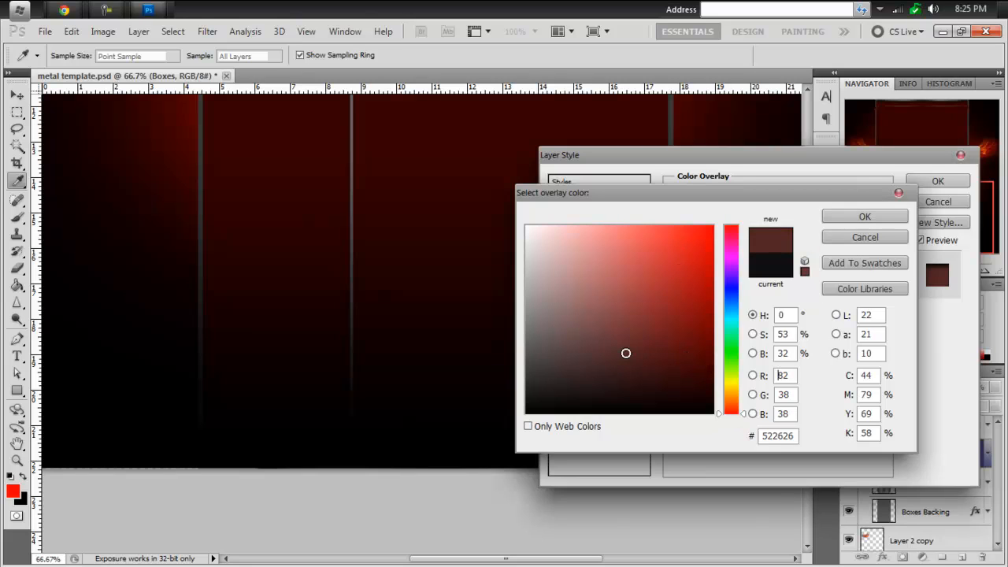
click(865, 237)
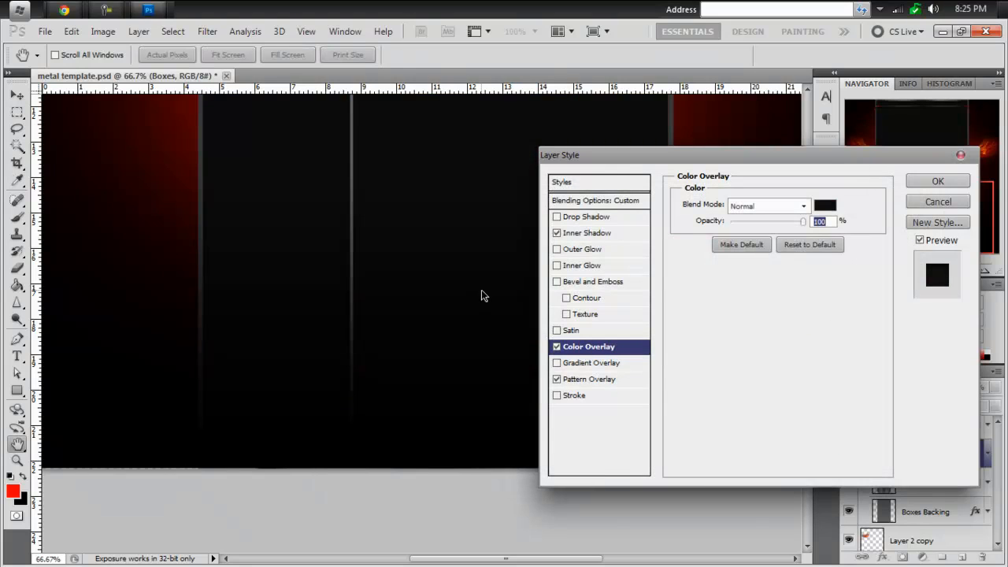
click(961, 202)
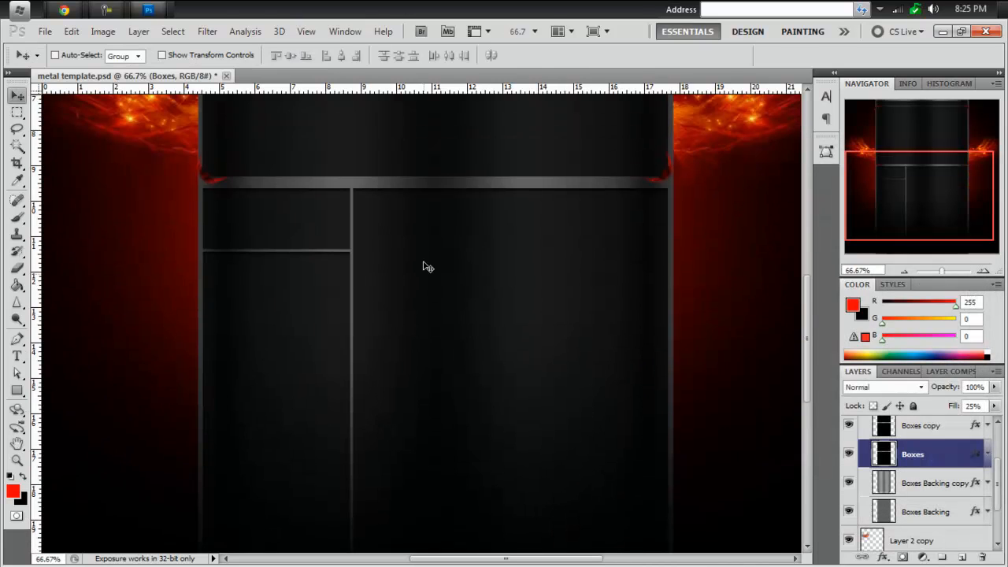
Add a Satin effect to the Boxes layer and set its colour to pure red, ff0000.
scroll(776, 415, up, 2)
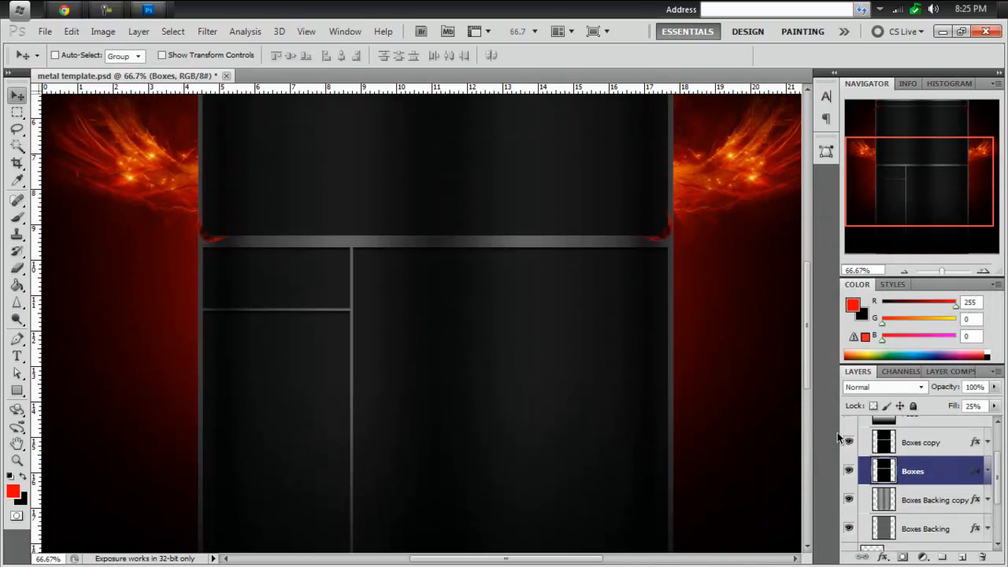
double_click(950, 470)
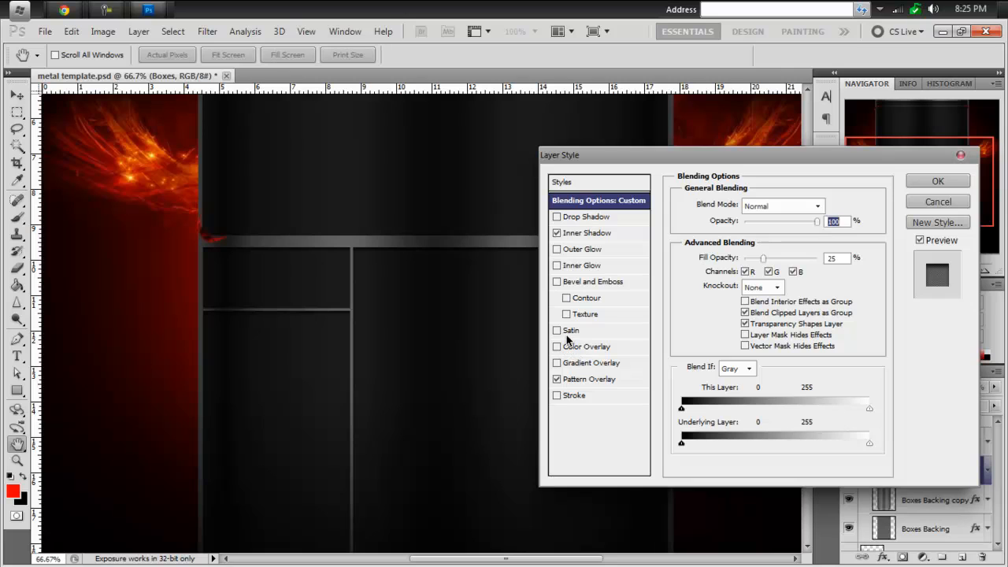
click(569, 331)
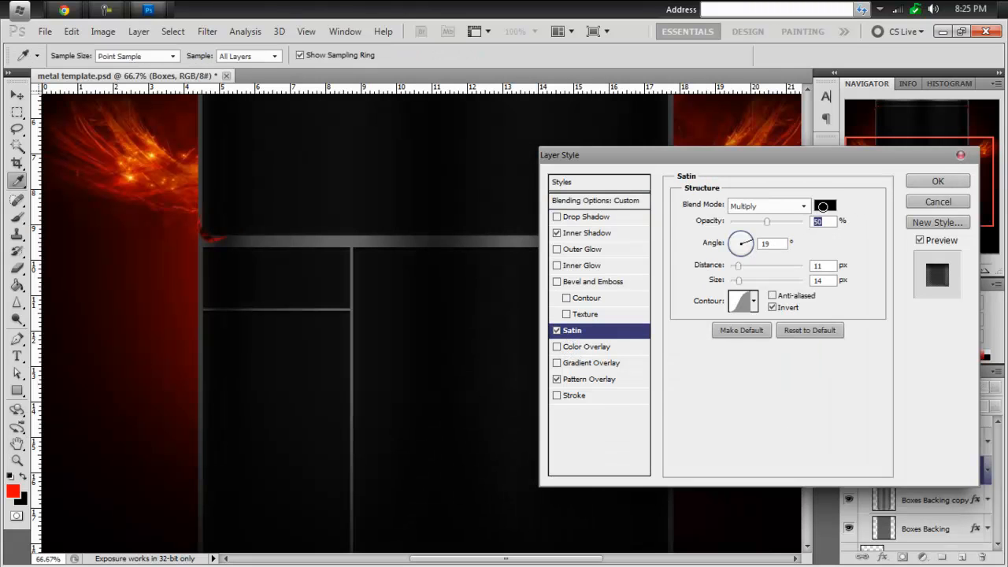
click(827, 205)
click(525, 282)
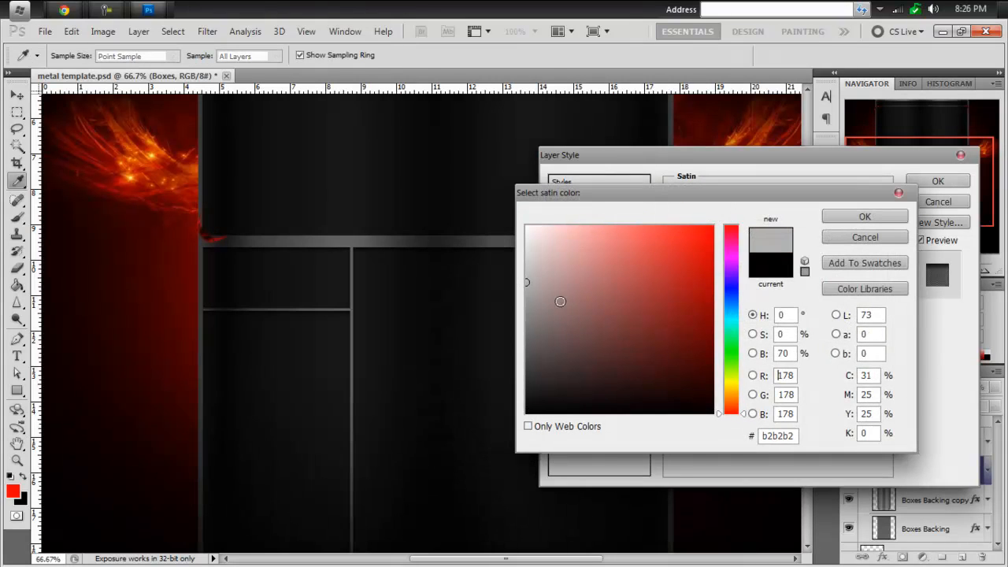
click(713, 235)
mouse_move(672, 280)
mouse_down()
mouse_move(669, 290)
mouse_move(752, 332)
mouse_move(709, 354)
mouse_move(731, 256)
mouse_move(803, 164)
mouse_up()
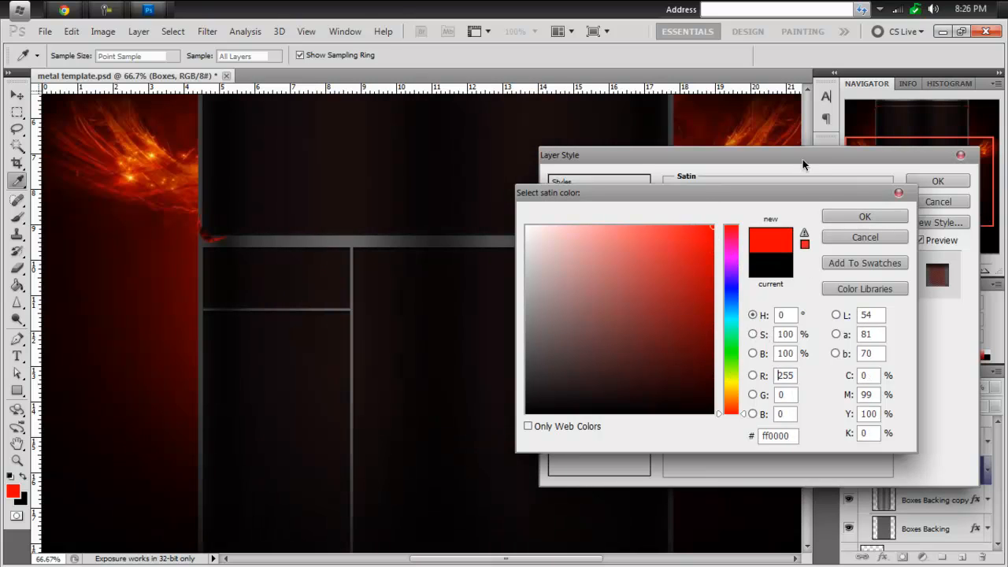
click(866, 217)
Set the Satin effect's opacity to 100%, size to 161 px and blend mode to Overlay, and apply the layer style.
drag(802, 222, 807, 229)
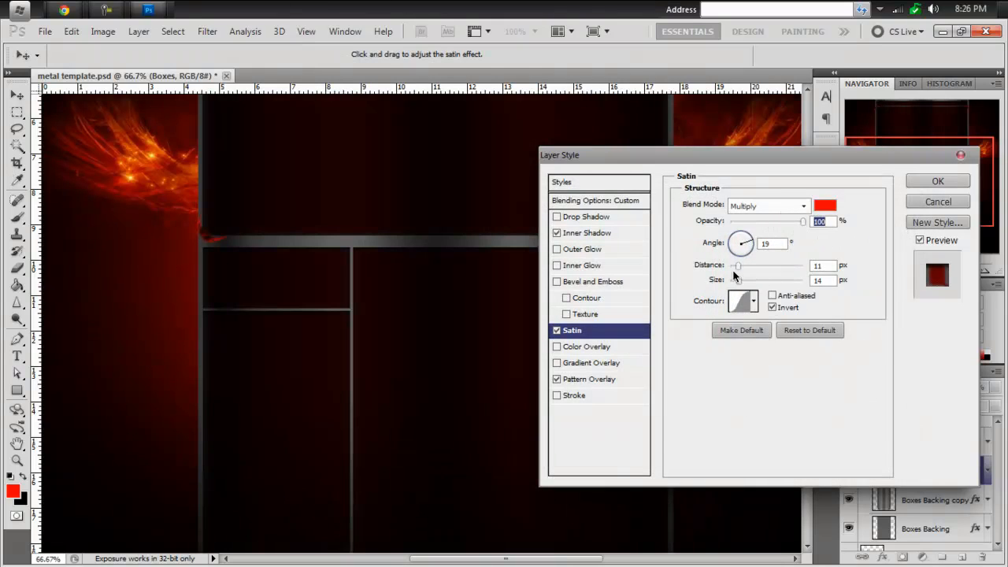
drag(736, 267, 749, 267)
key(ctrl+z)
drag(741, 282, 780, 284)
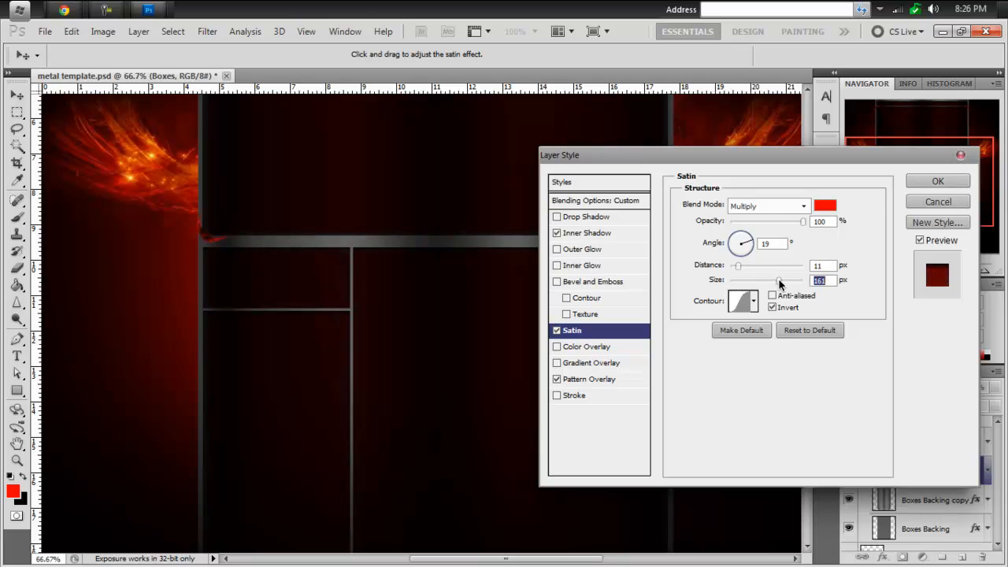
click(764, 206)
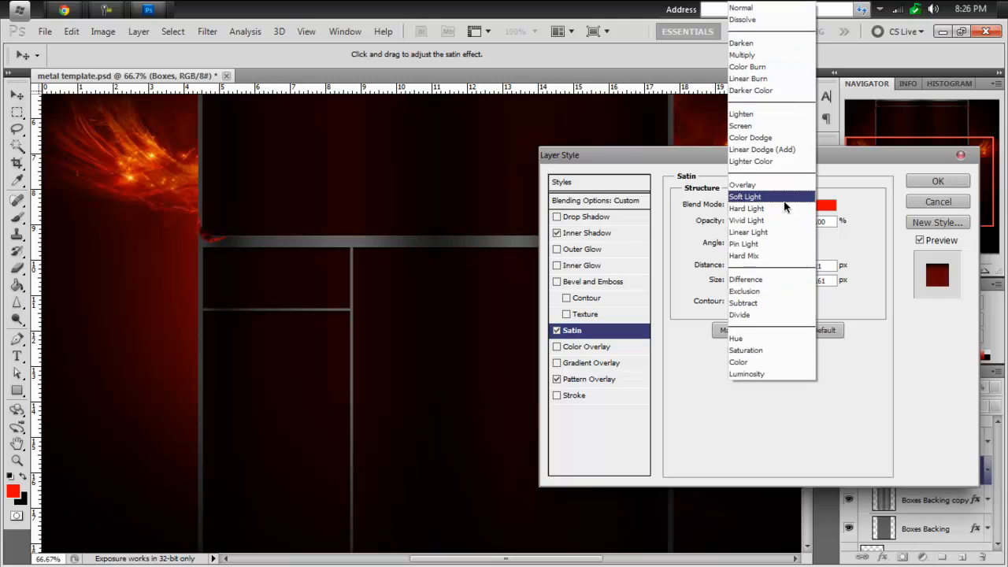
click(755, 184)
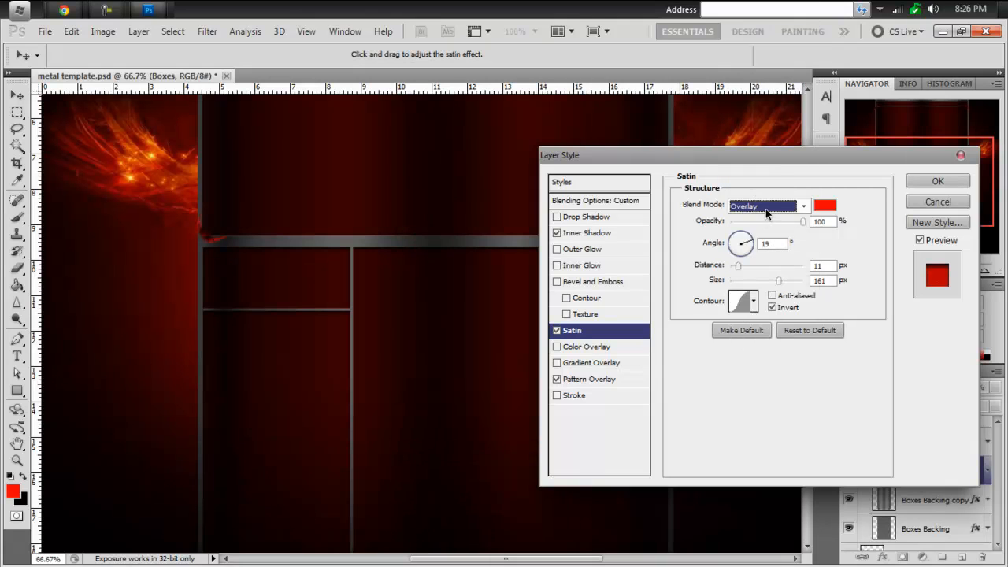
click(938, 184)
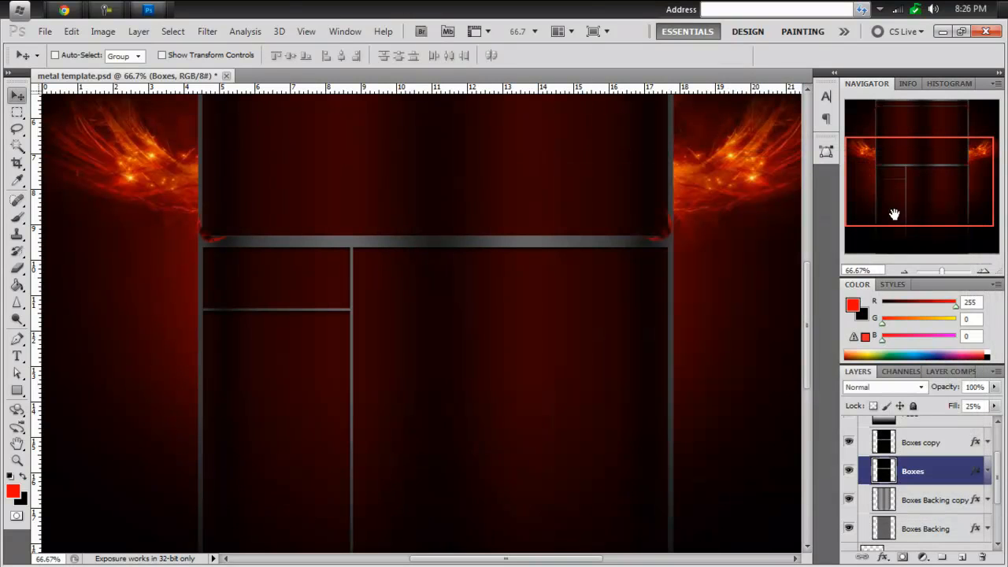
drag(893, 212, 893, 199)
scroll(660, 290, up, 4)
scroll(664, 278, down, 5)
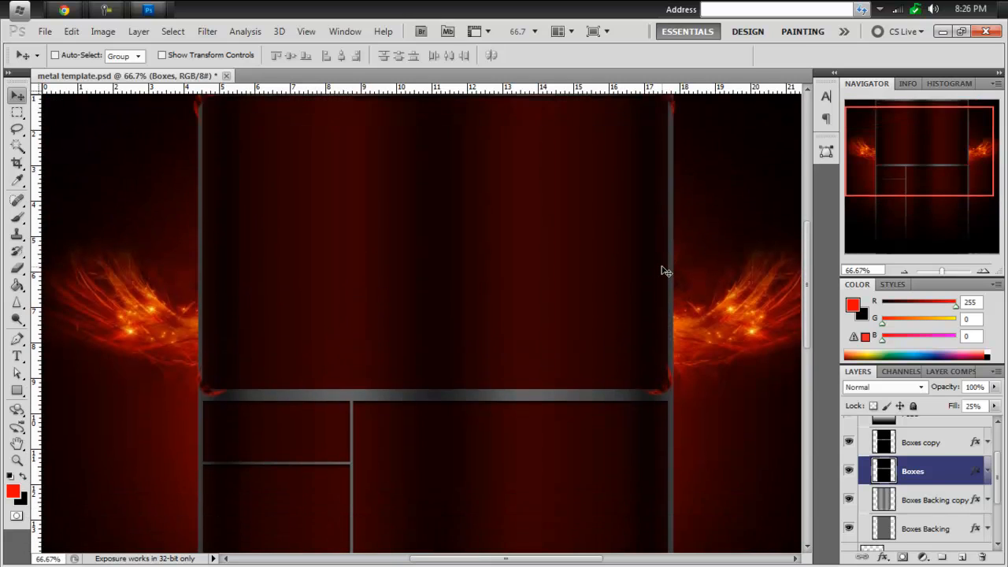
scroll(662, 259, down, 2)
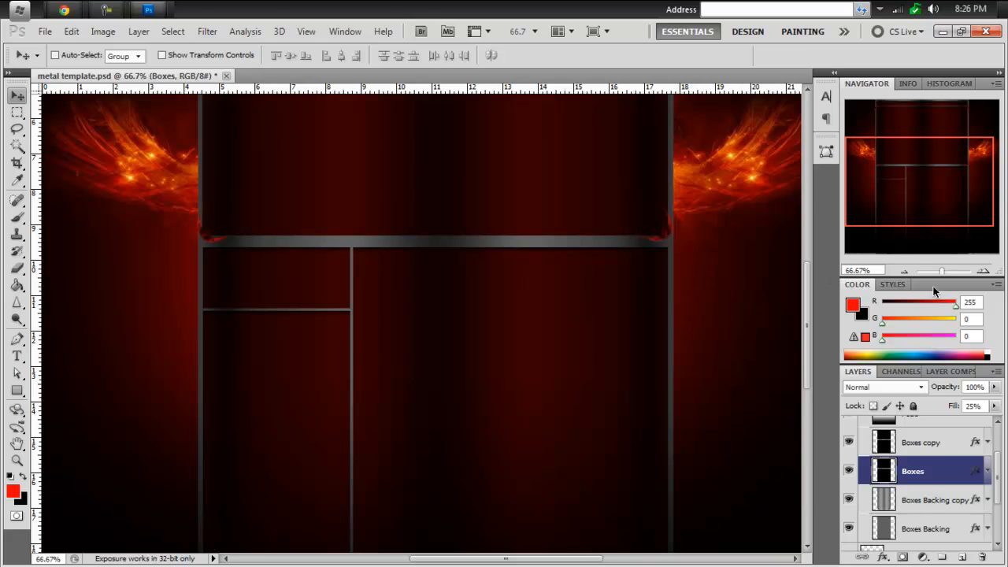
Check the Boxes layer's Satin effect settings against the whole template and close the layer style.
click(904, 271)
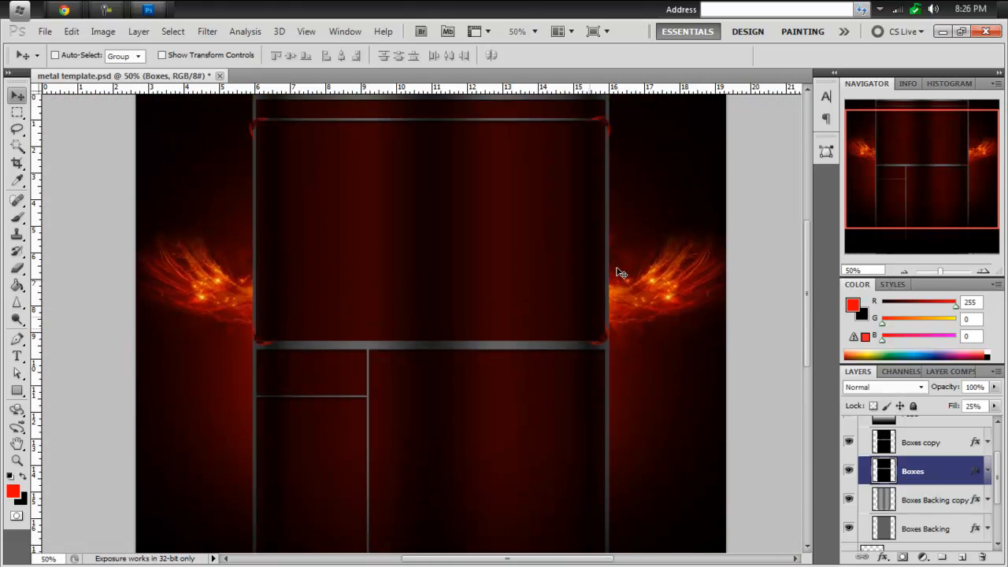
click(905, 271)
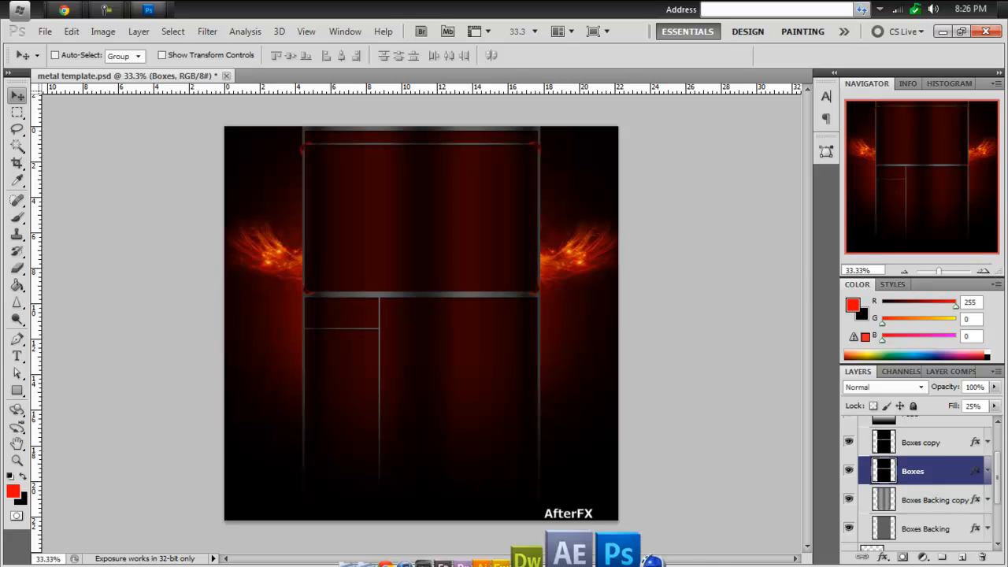
double_click(960, 471)
click(572, 330)
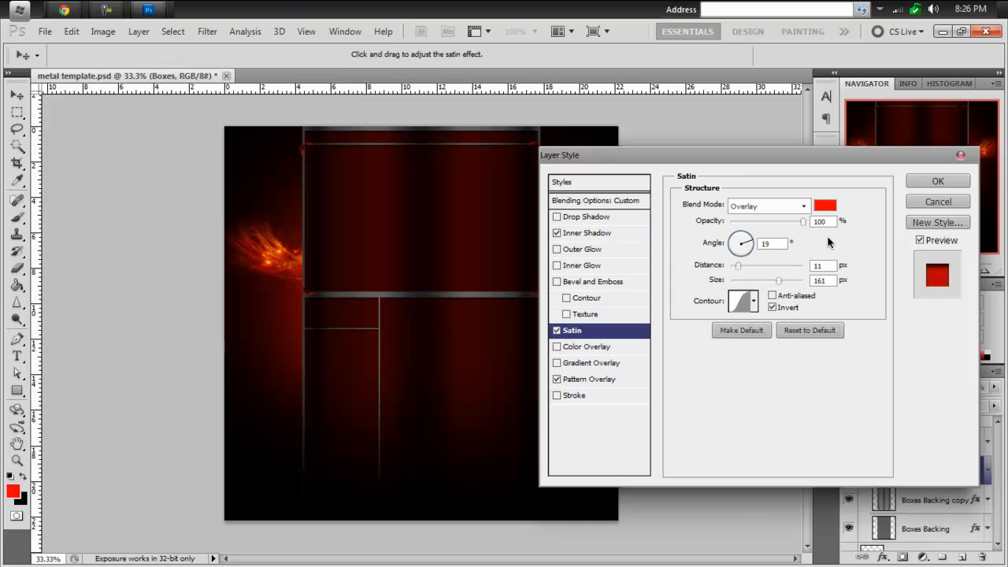
click(940, 182)
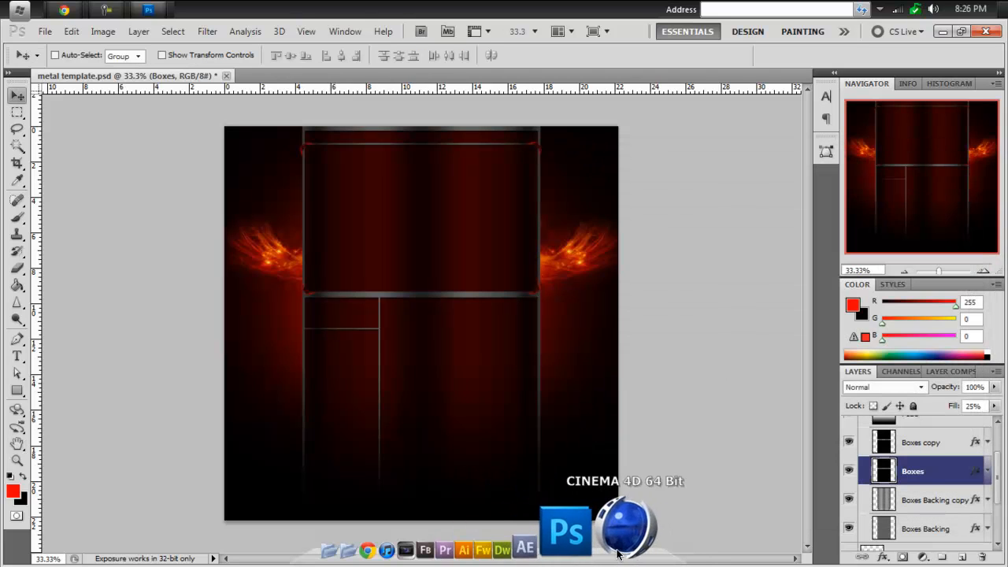
Launch CINEMA 4D, look over an example YouTube channel's background layout in the browser, and return to Photoshop.
click(608, 524)
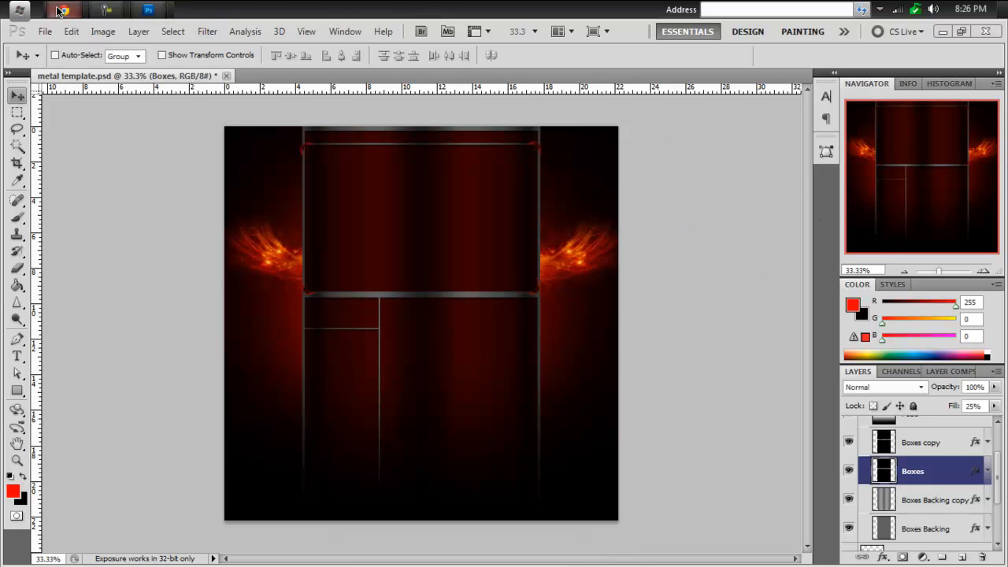
mouse_move(64, 9)
click(114, 146)
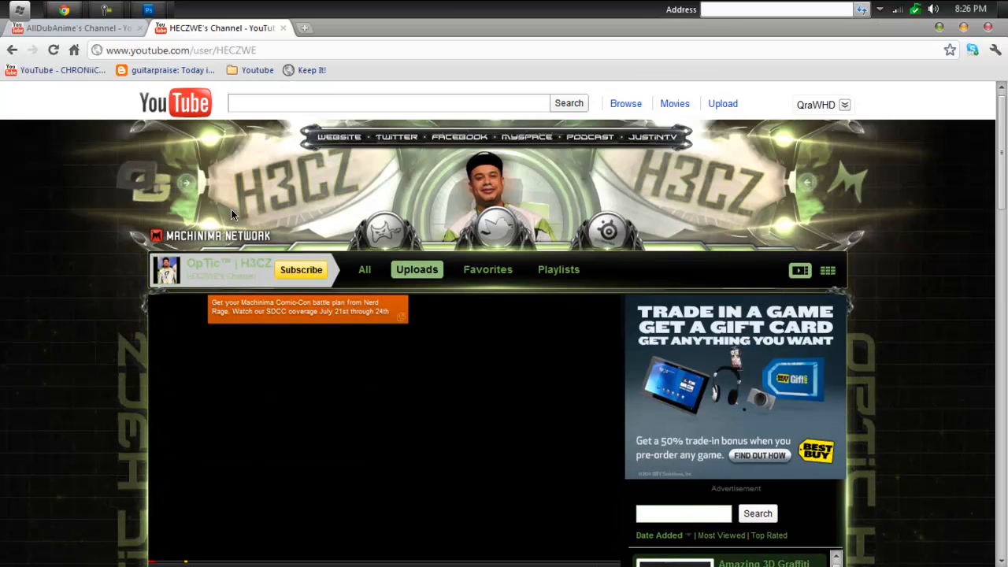
scroll(307, 323, down, 7)
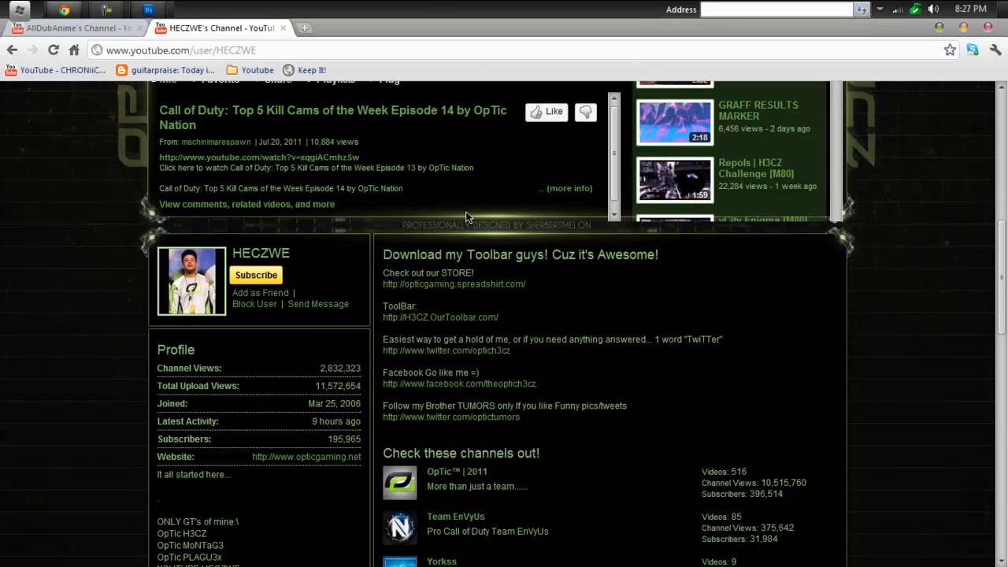
click(148, 9)
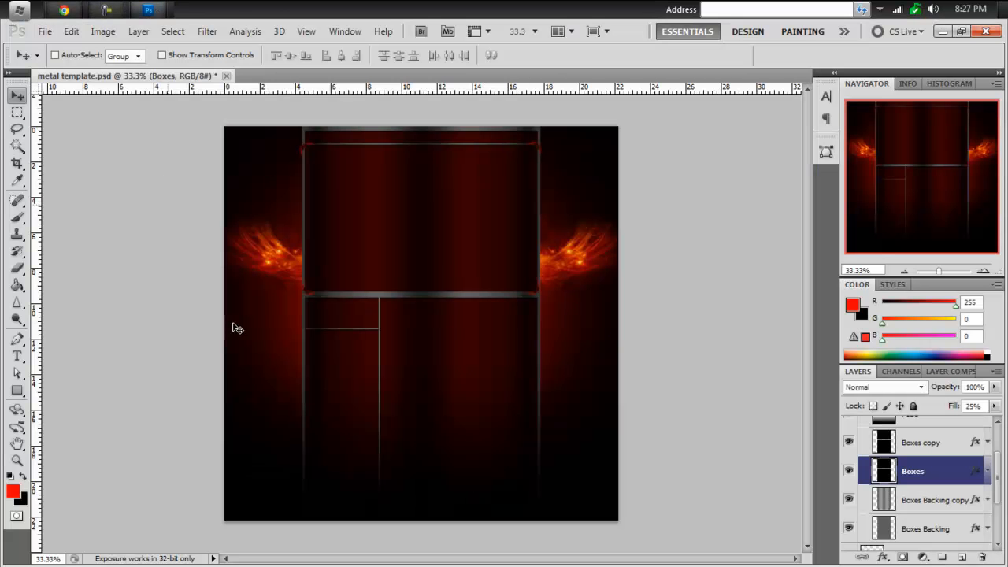
Minimise the open windows and switch to CINEMA 4D with its empty untitled scene.
click(943, 31)
click(940, 26)
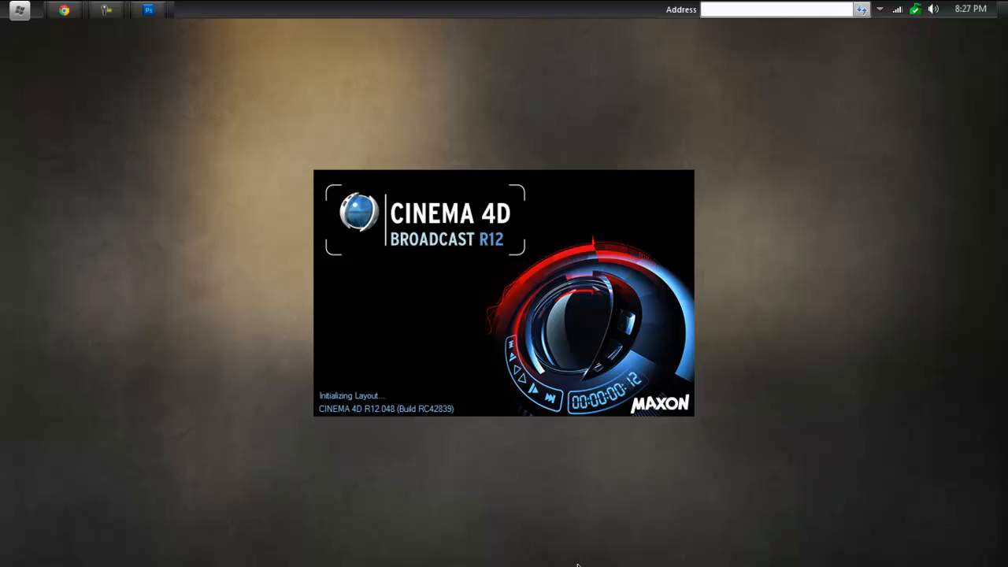
double_click(215, 486)
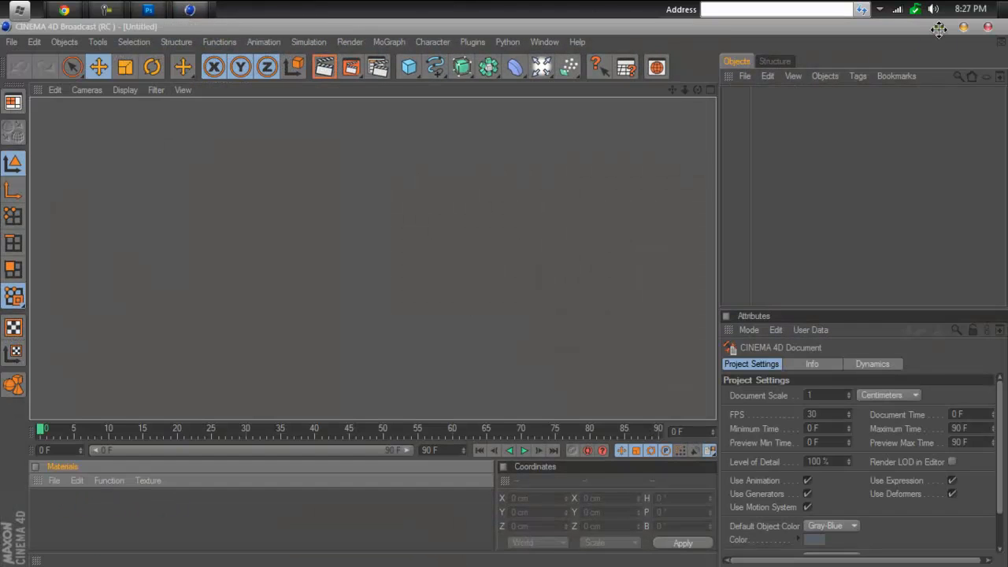
click(938, 29)
double_click(226, 391)
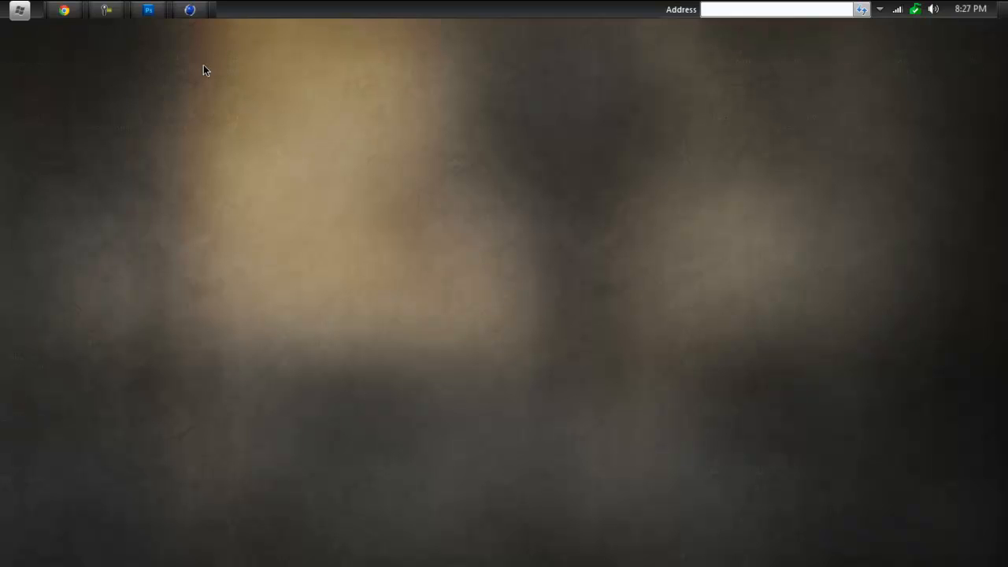
click(190, 11)
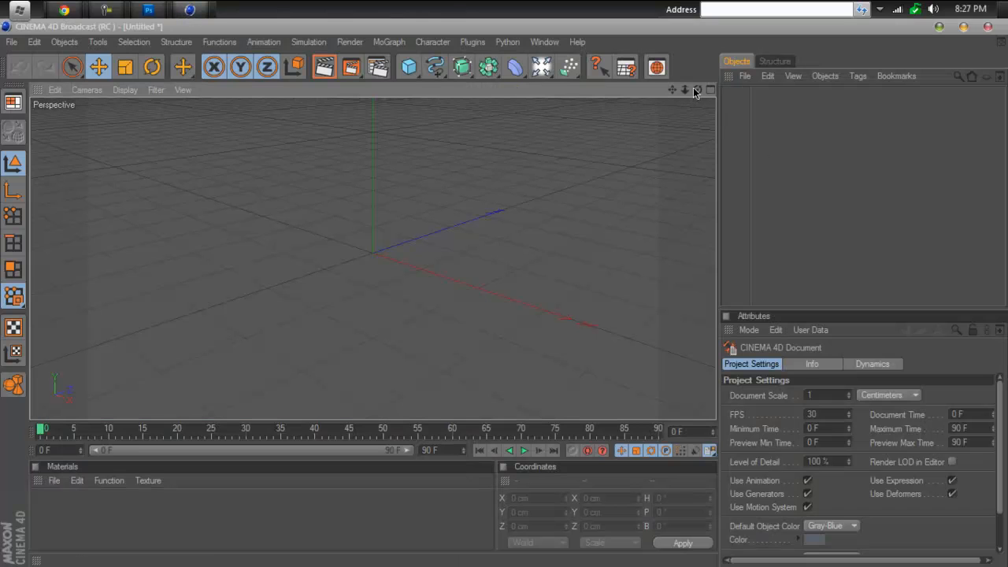
Dismiss the MAXON Online Updater window.
drag(697, 89, 574, 130)
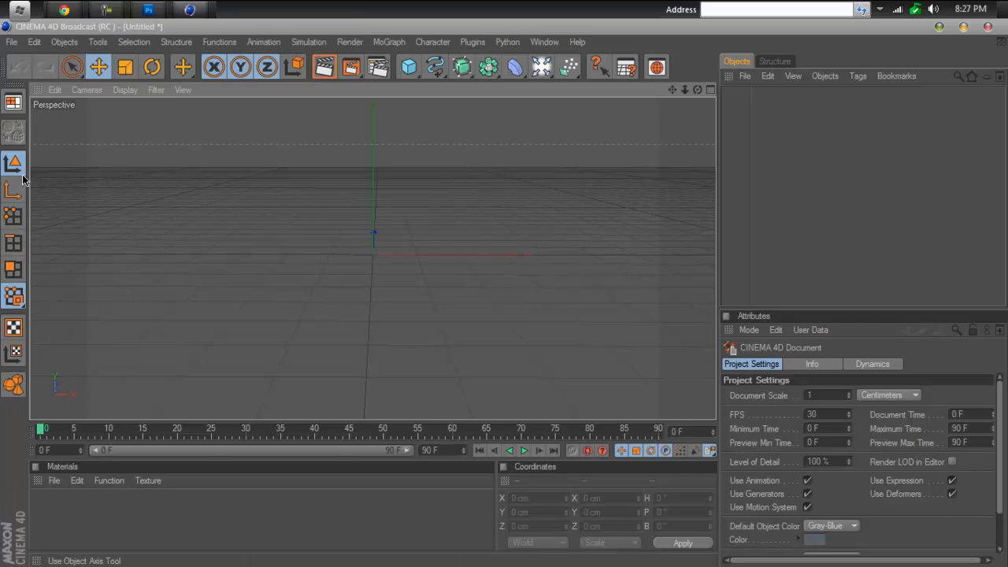
click(14, 44)
click(16, 45)
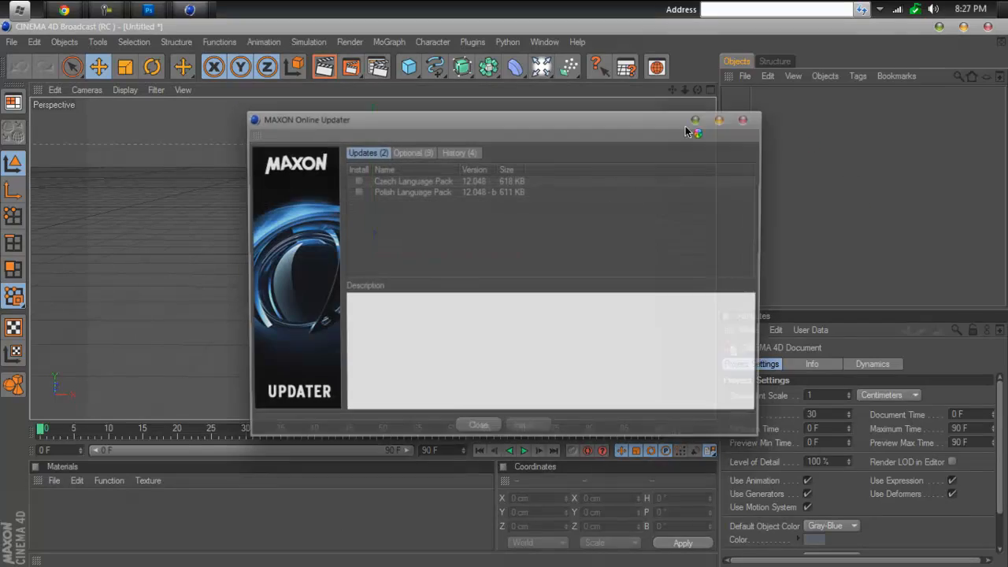
click(756, 121)
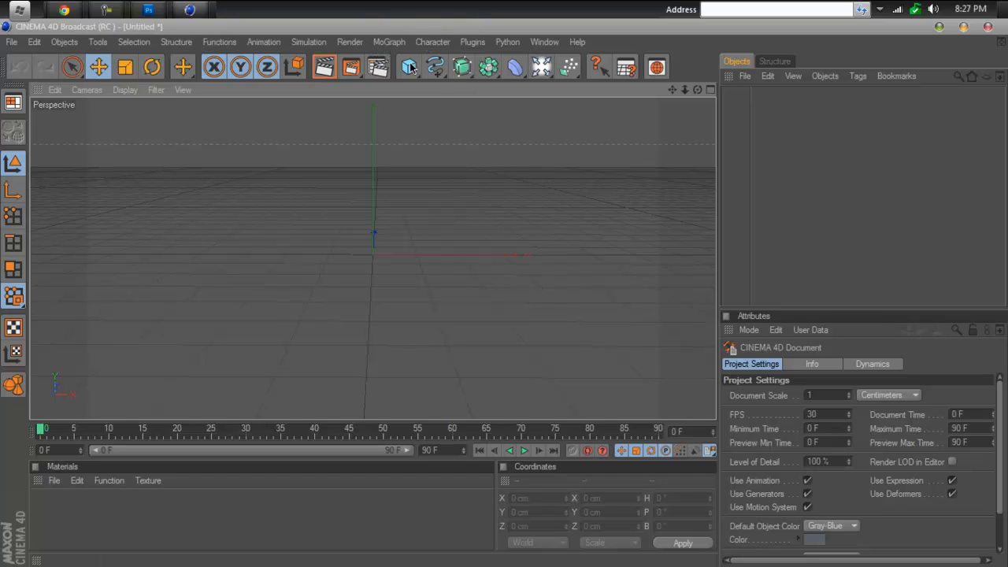
Add a Text spline to the scene and set its text to TheAnimeHub.
click(434, 67)
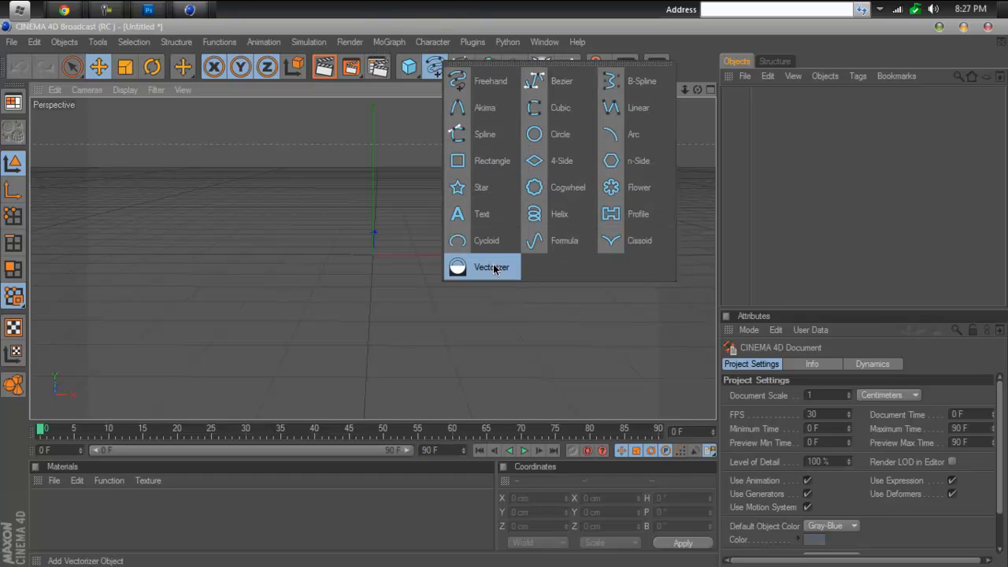
click(499, 212)
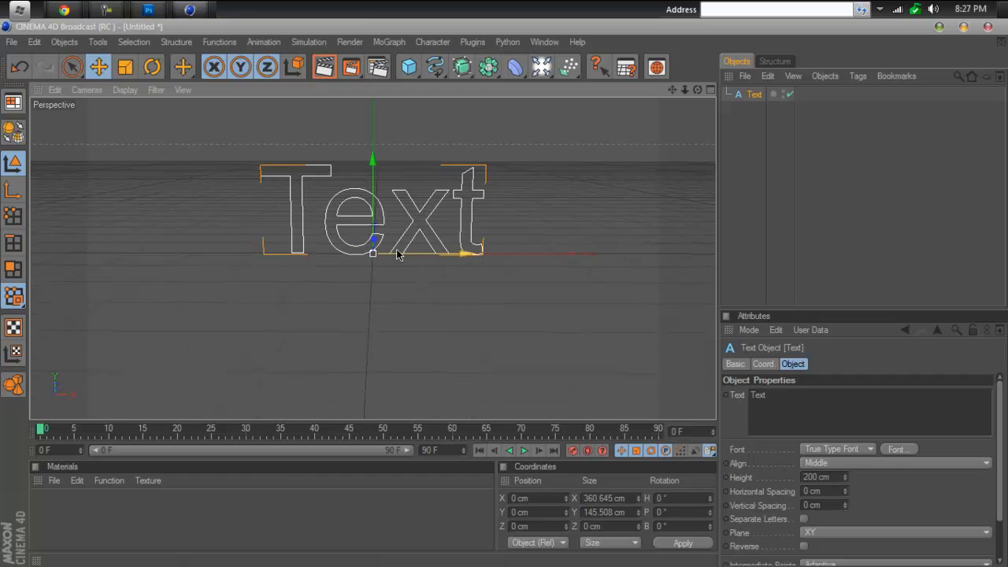
scroll(397, 254, up, 2)
drag(673, 90, 665, 144)
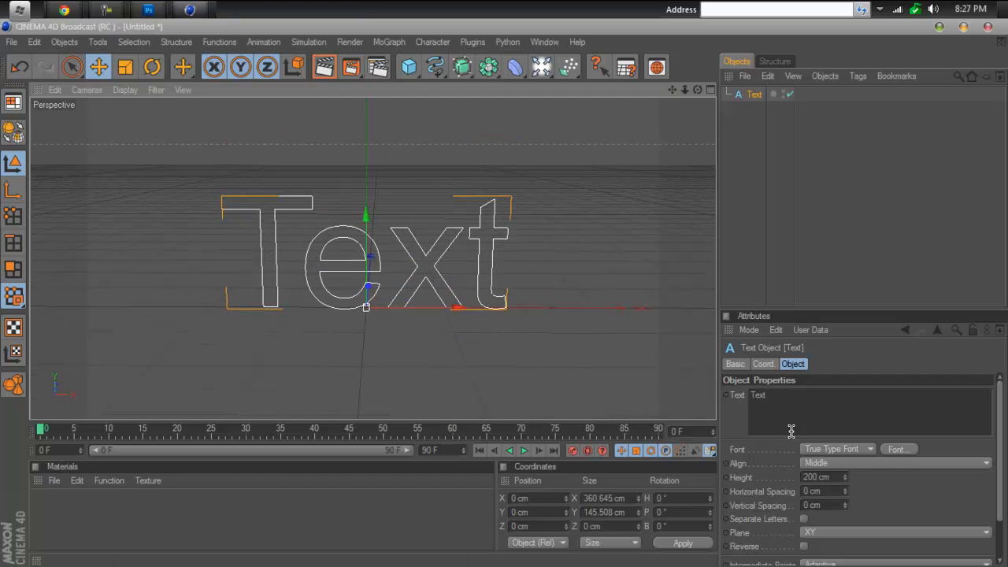
click(791, 430)
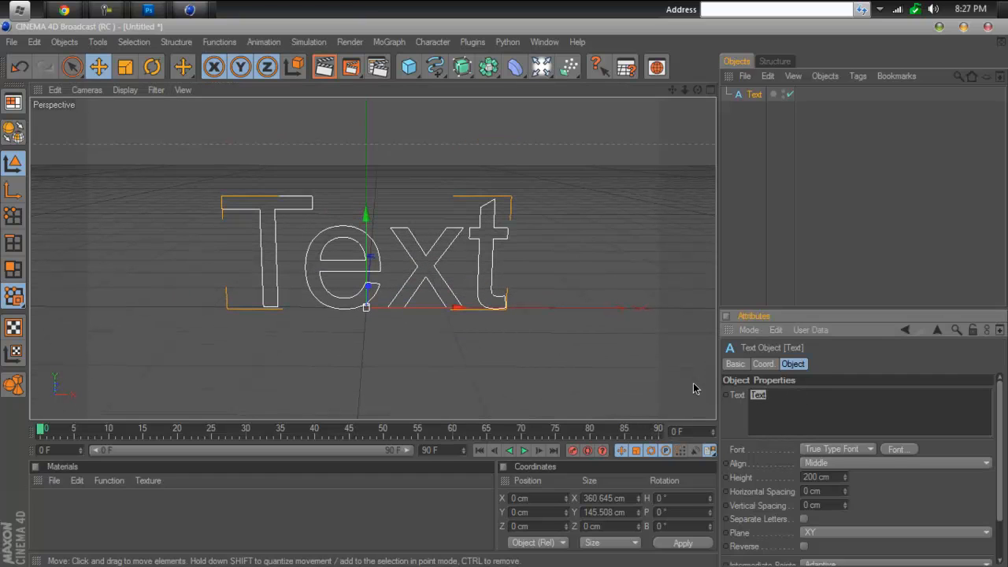
text(TheAnimeHub)
click(533, 326)
scroll(520, 296, down, 5)
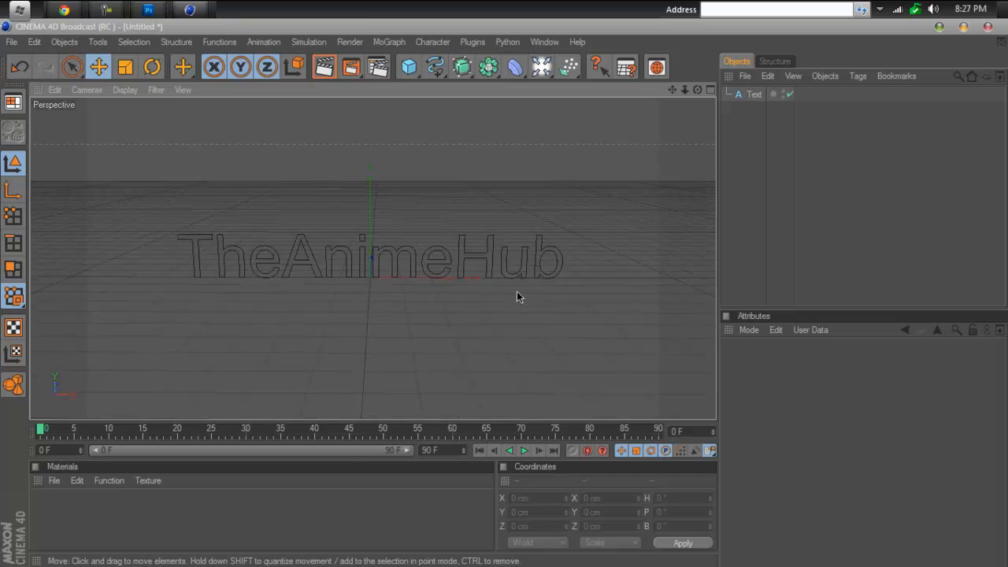
Try the Backslash font in Bold on the TheAnimeHub text spline.
click(501, 260)
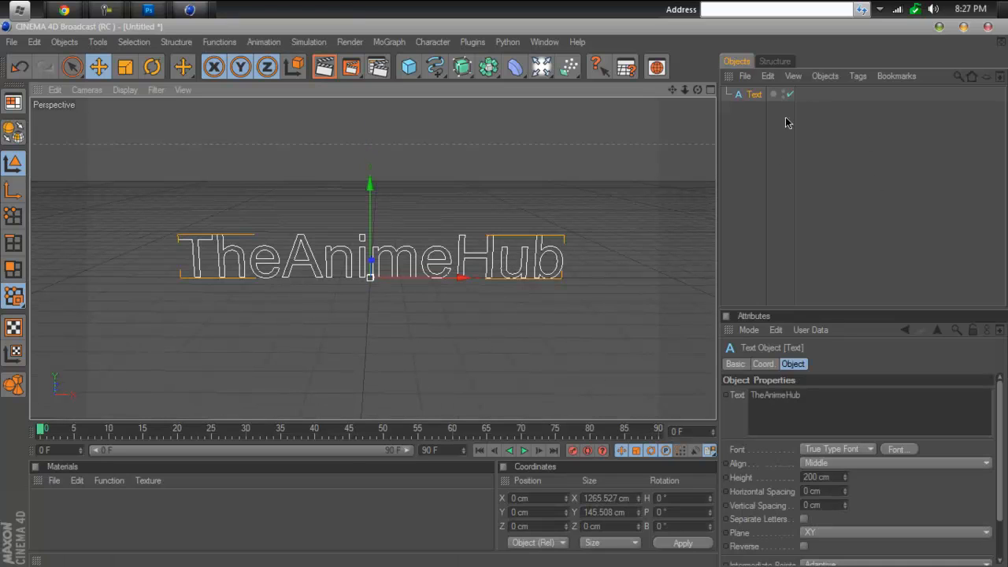
click(905, 449)
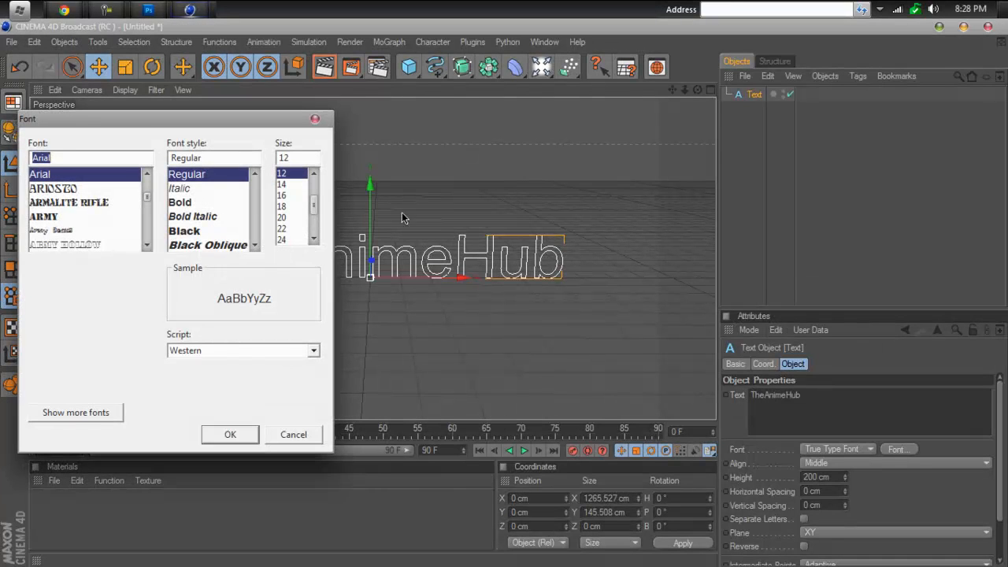
drag(93, 119, 136, 104)
scroll(113, 202, down, 1)
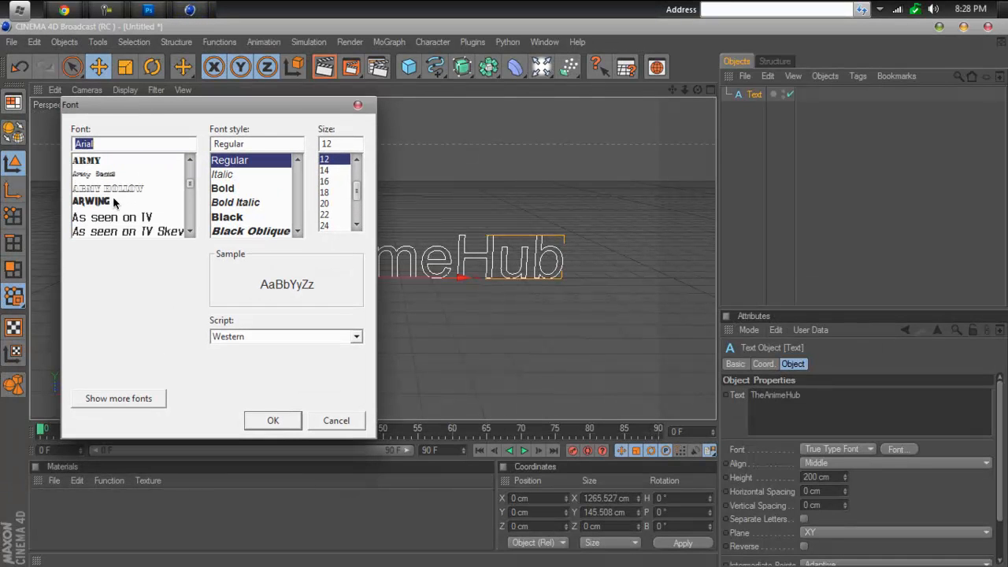
click(92, 201)
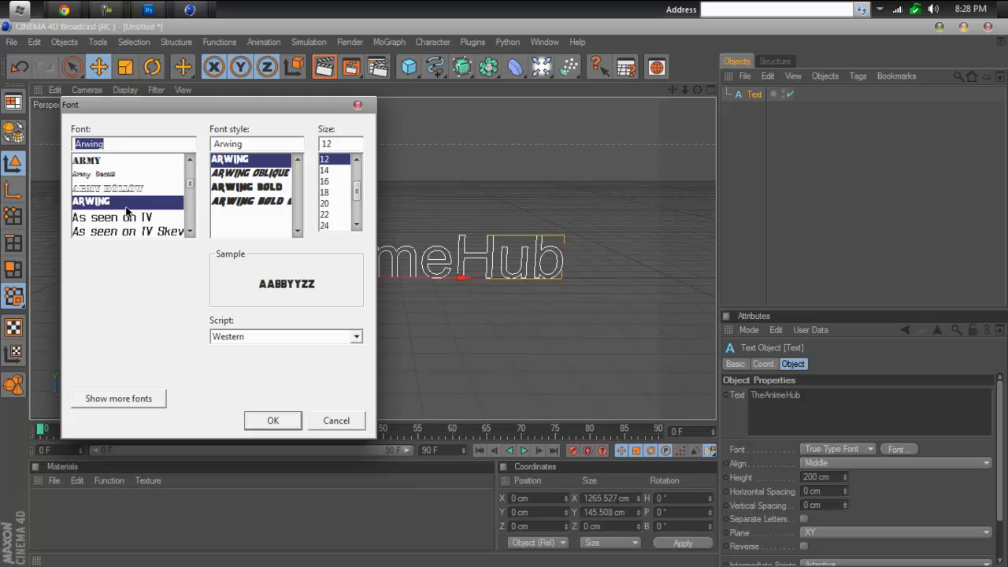
scroll(93, 190, down, 5)
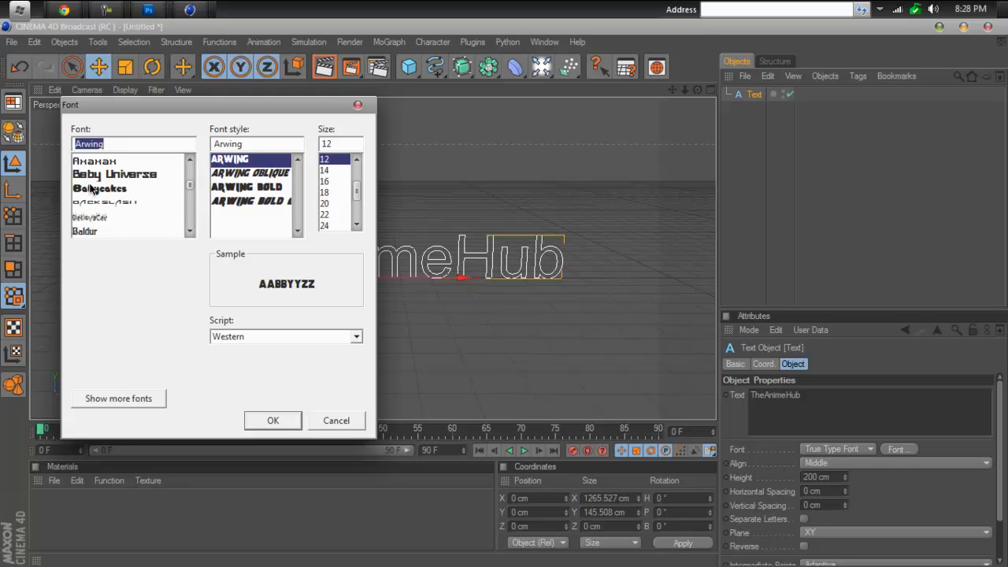
click(106, 161)
scroll(110, 185, down, 2)
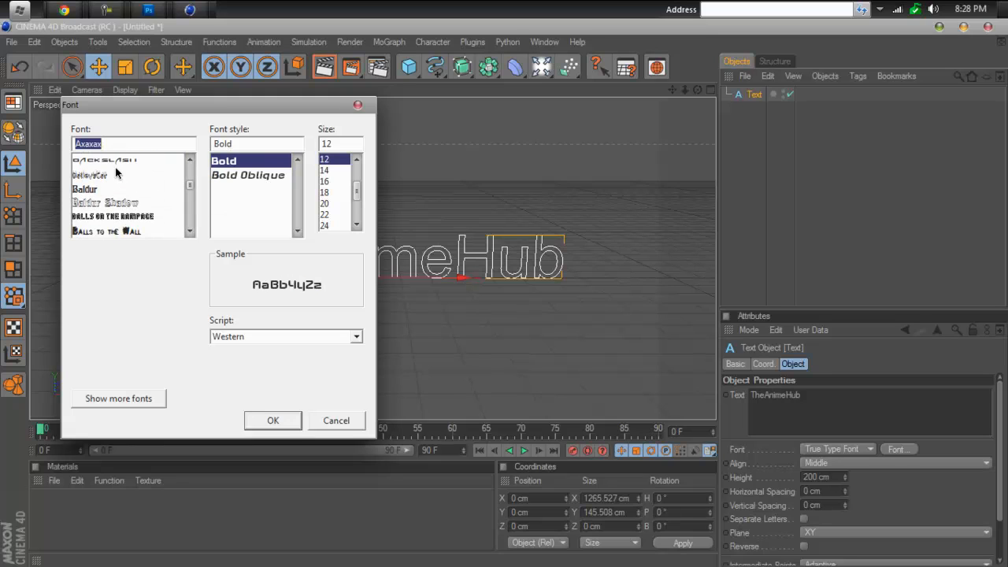
click(122, 160)
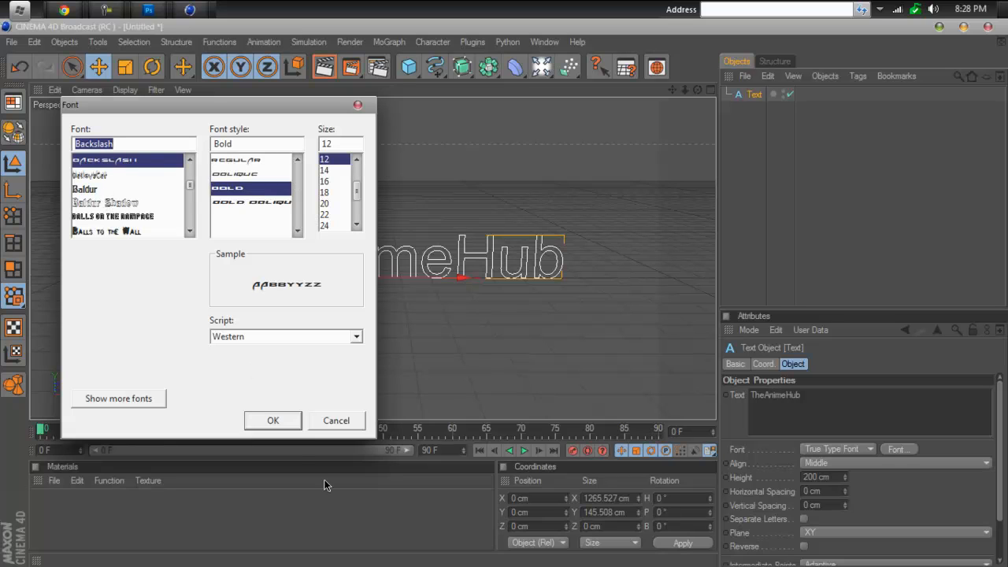
click(270, 420)
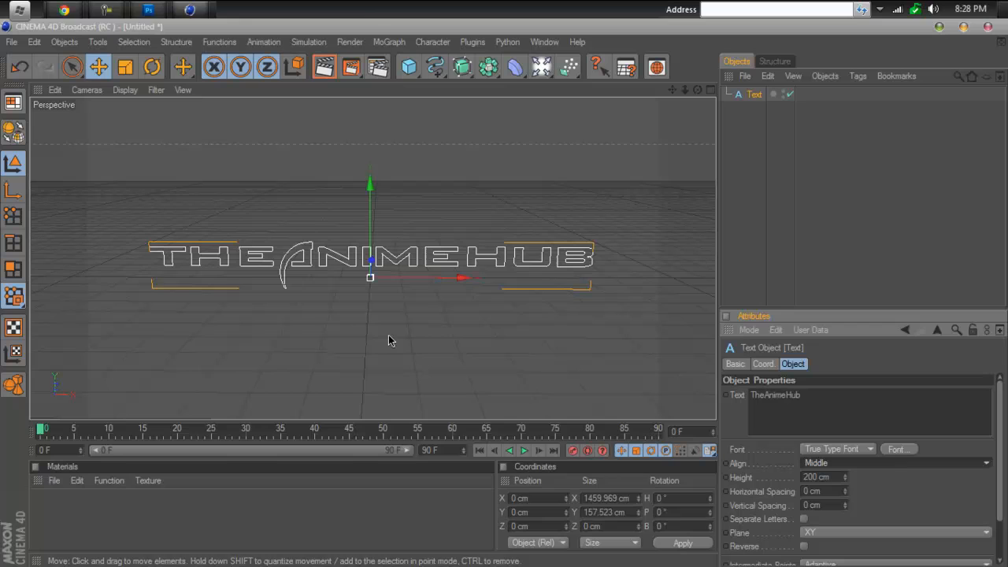
Try the Baldur font on the TheAnimeHub text spline.
click(897, 449)
click(60, 207)
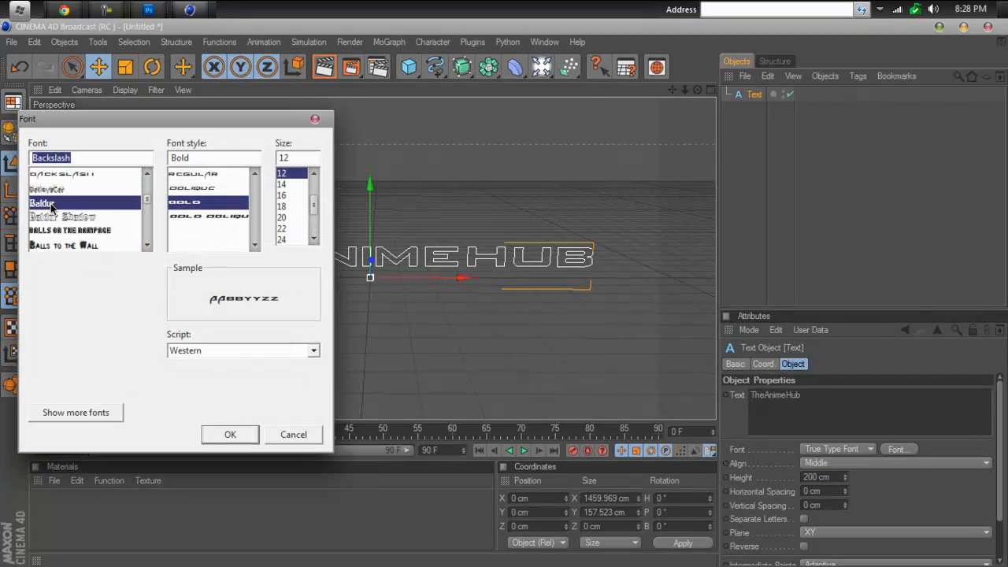
click(230, 434)
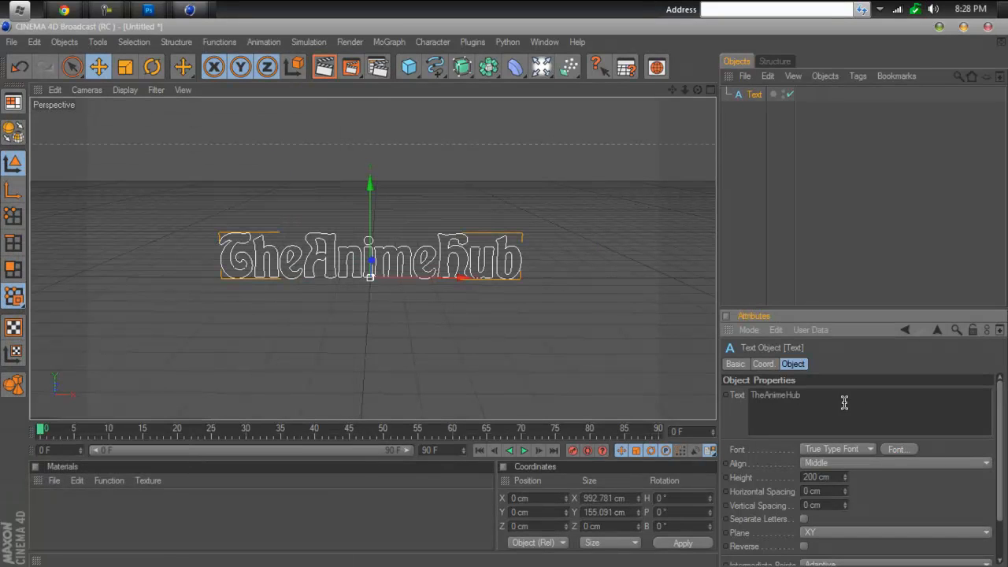
Set the TheAnimeHub text spline's font to Balls to the Wall in Bold.
click(896, 448)
click(67, 220)
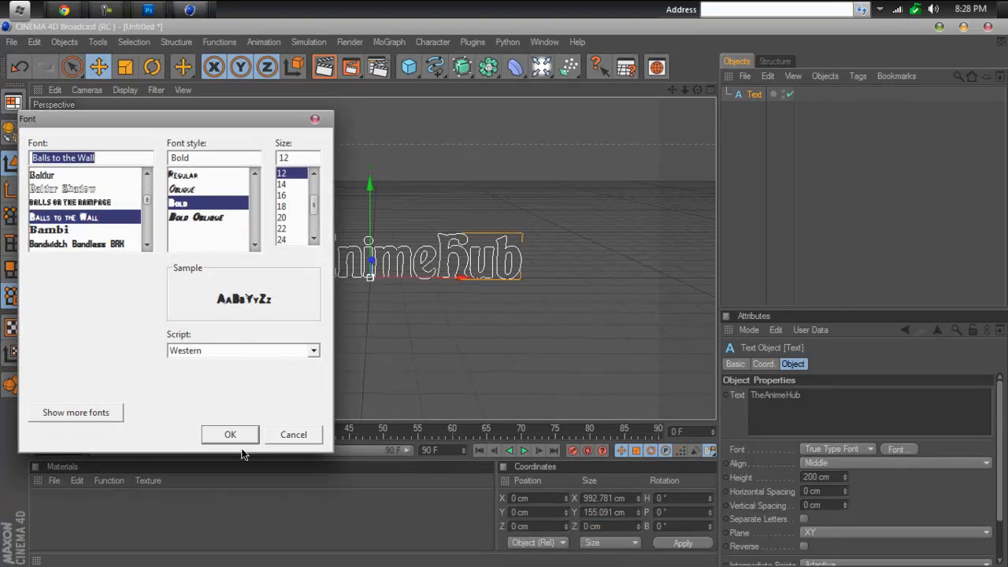
click(230, 434)
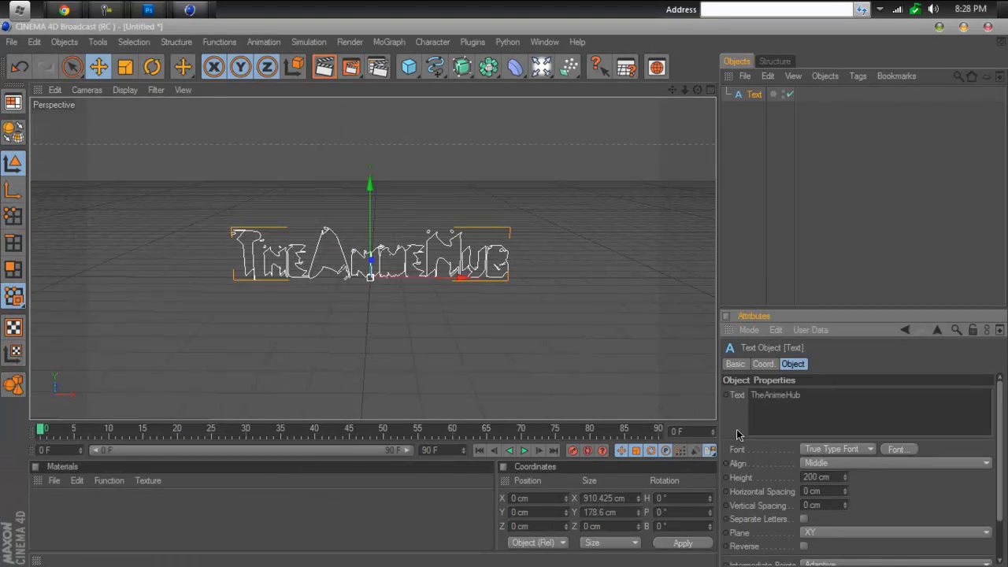
scroll(400, 279, up, 6)
scroll(438, 189, down, 1)
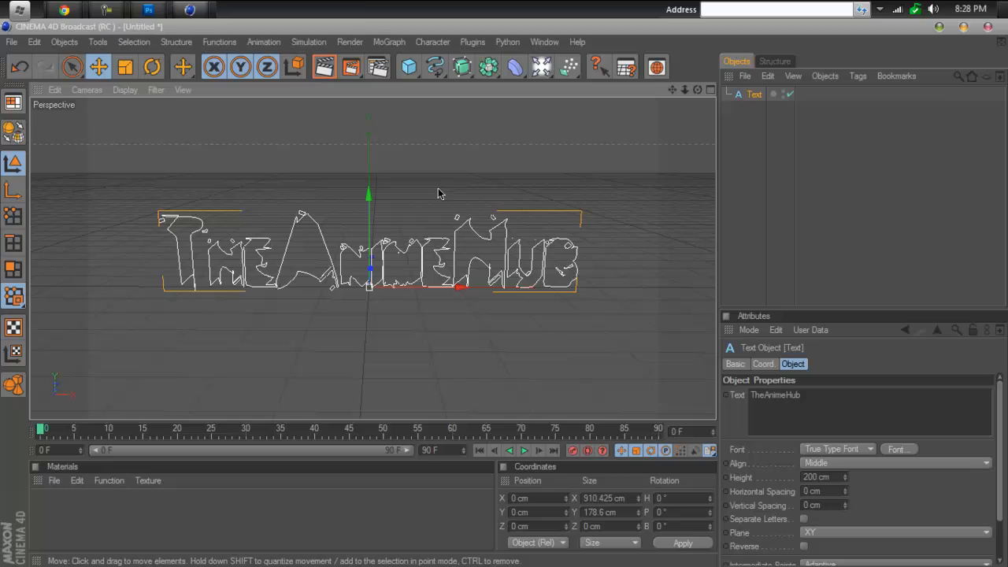
Add an Extrude NURBS object and nest the Text spline under it to make the lettering 3D.
click(462, 67)
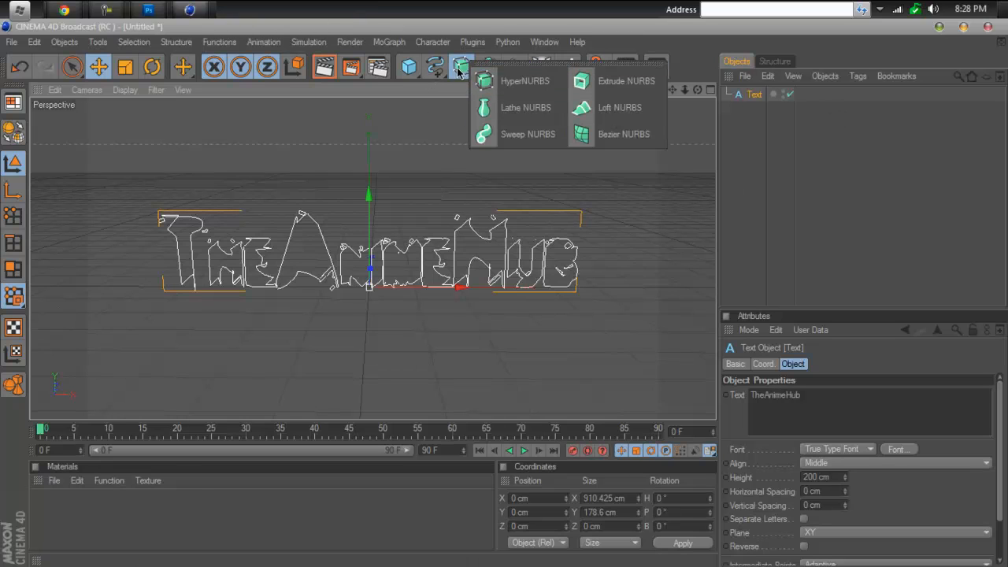
click(610, 82)
drag(754, 109, 775, 95)
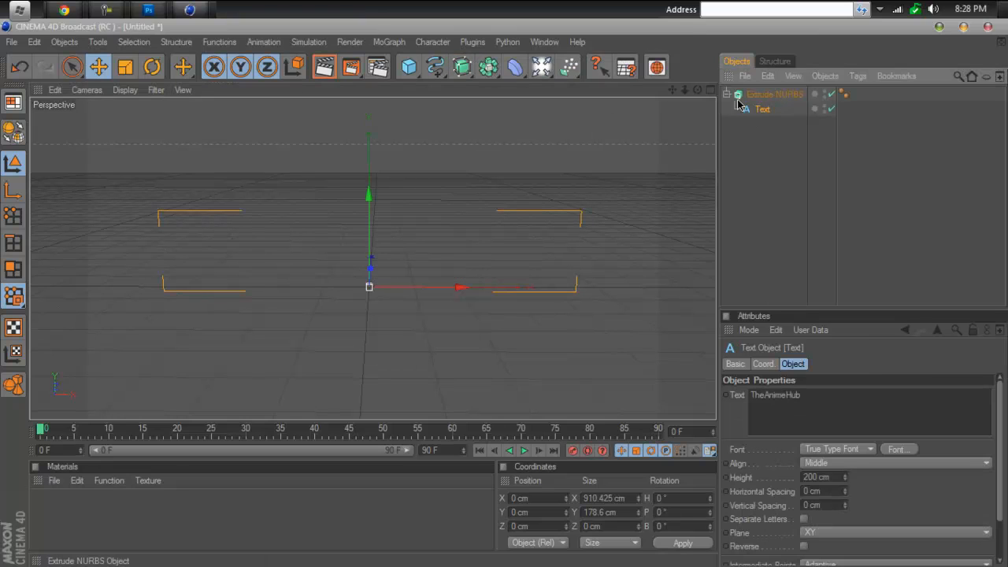
click(727, 95)
click(755, 96)
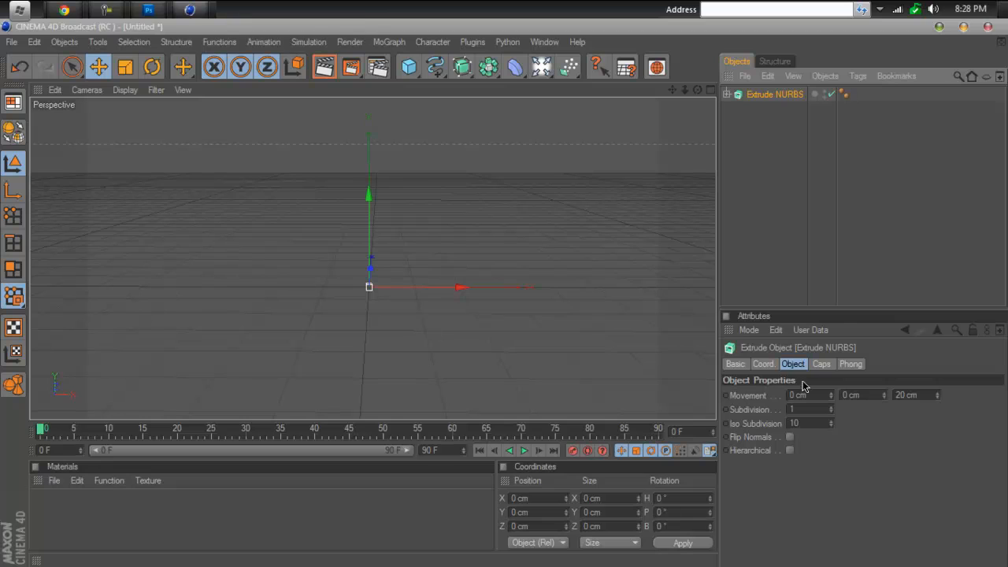
click(821, 364)
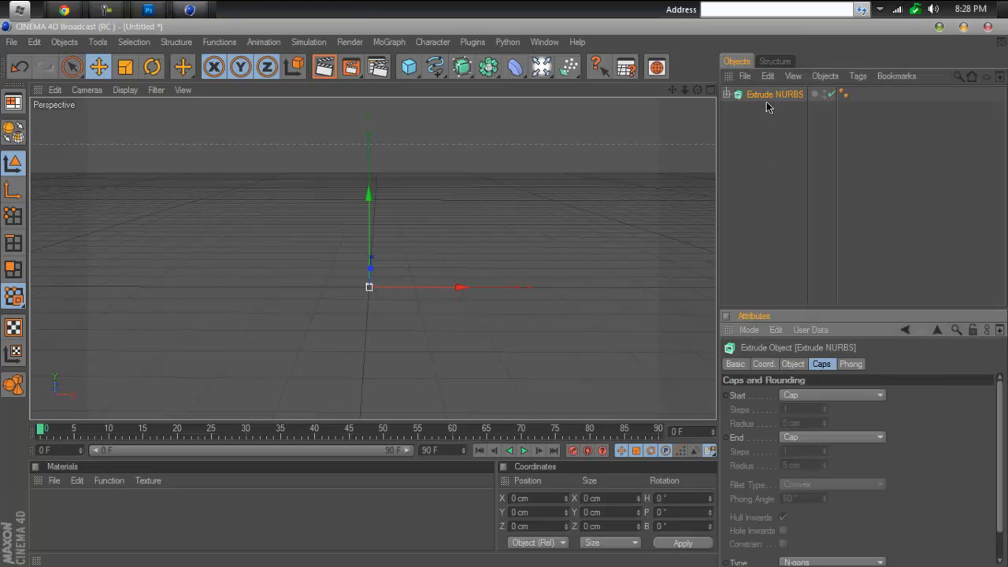
click(731, 99)
click(727, 94)
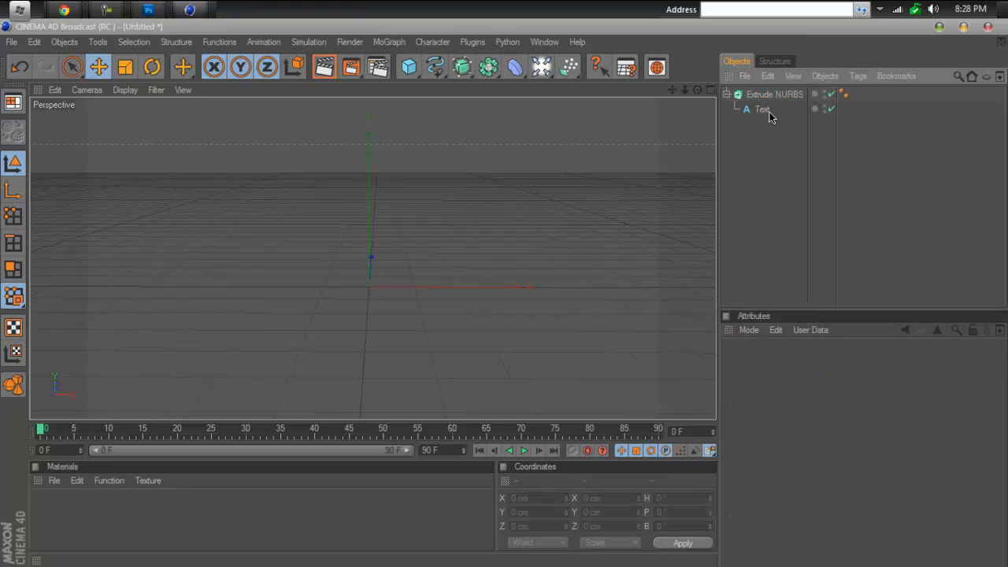
Try the Bambi font in Bold on the TheAnimeHub text spline.
click(768, 112)
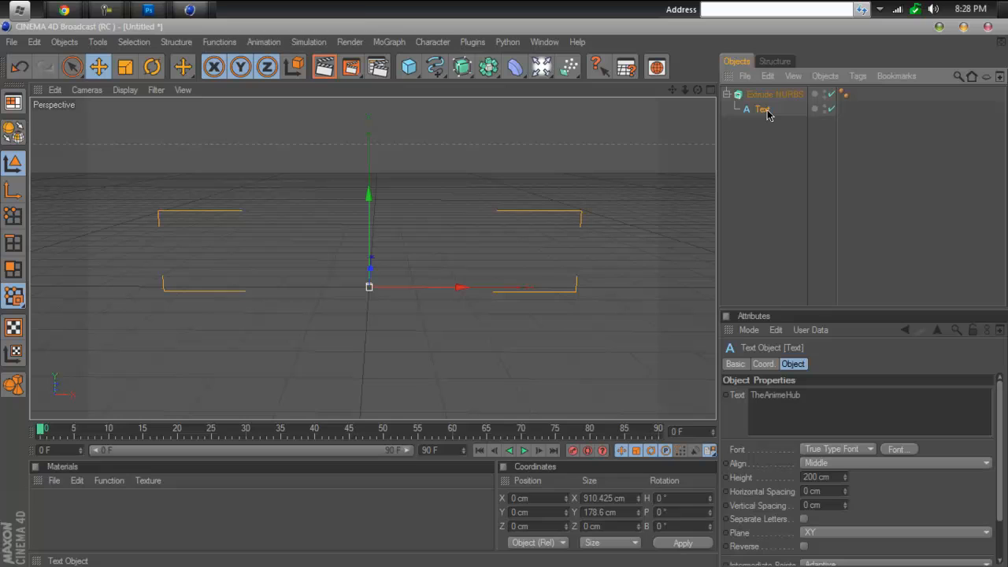
click(898, 449)
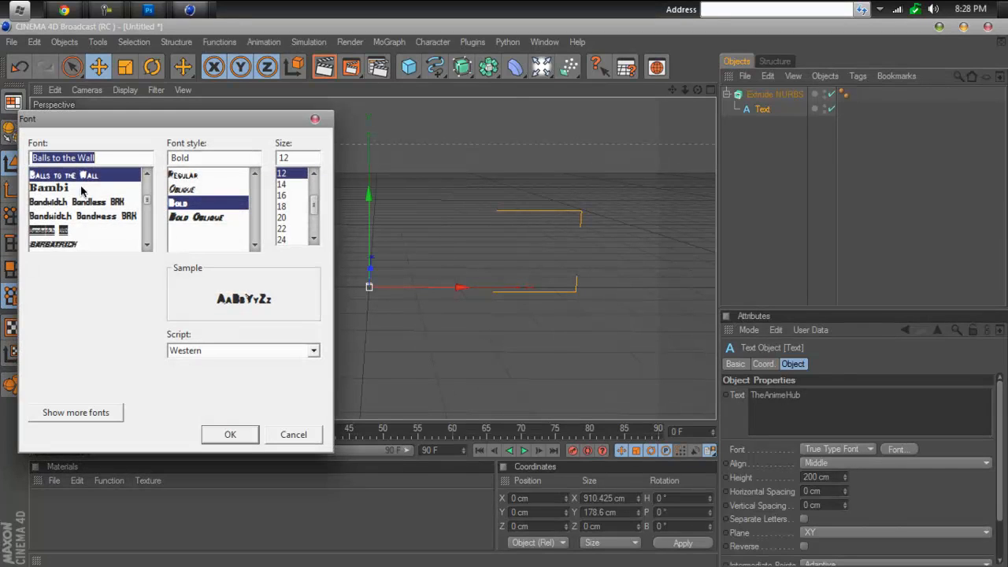
click(63, 189)
click(230, 434)
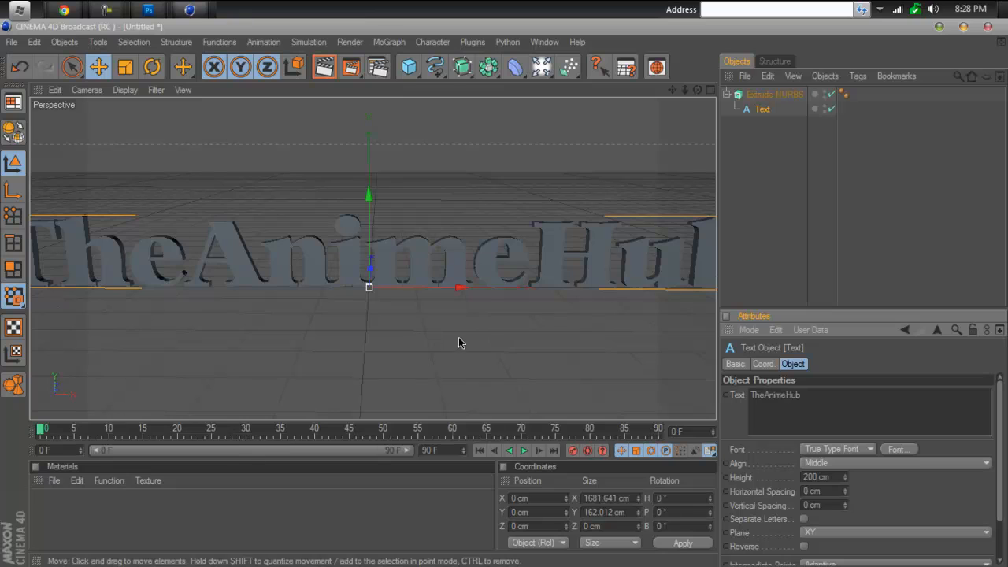
Try the Basketcase font in Roman on the TheAnimeHub text spline.
click(898, 450)
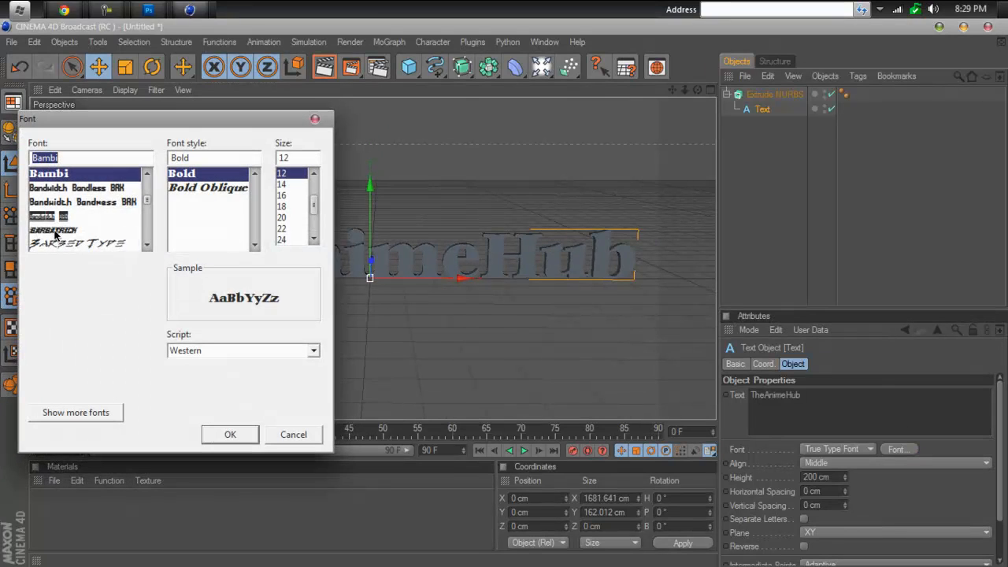
scroll(55, 234, down, 5)
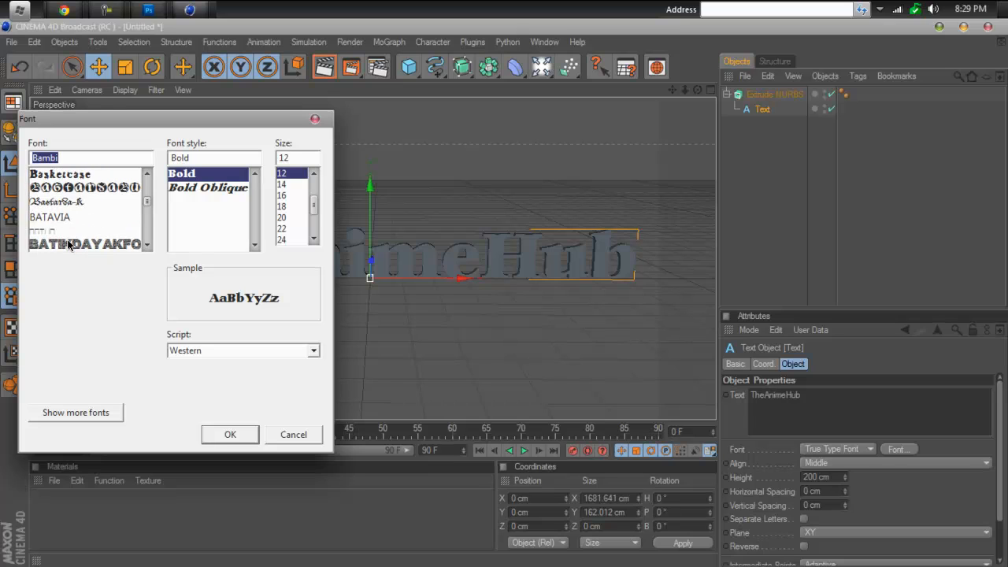
click(67, 175)
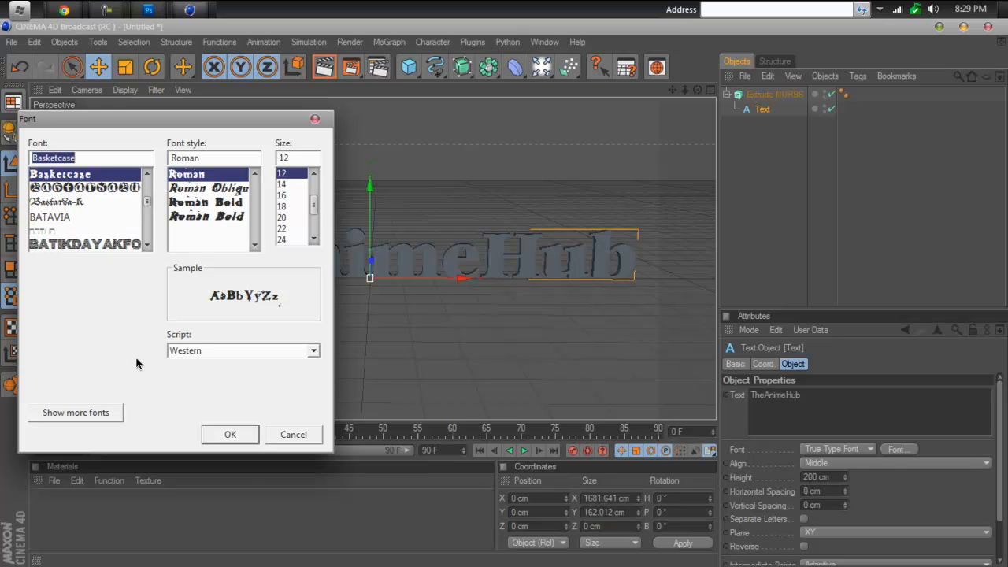
click(223, 436)
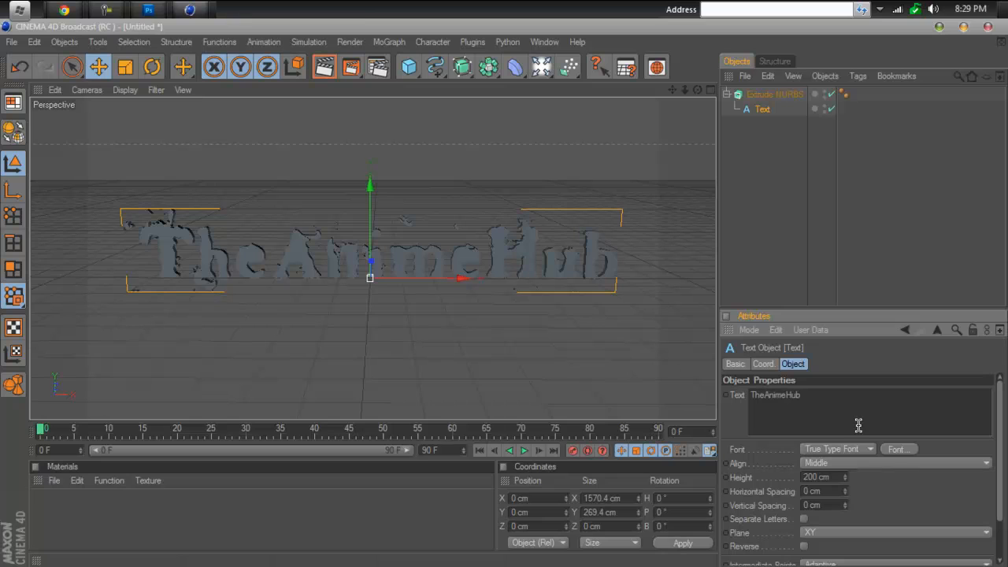
Try the The Blood Shack font on the TheAnimeHub text spline.
click(896, 449)
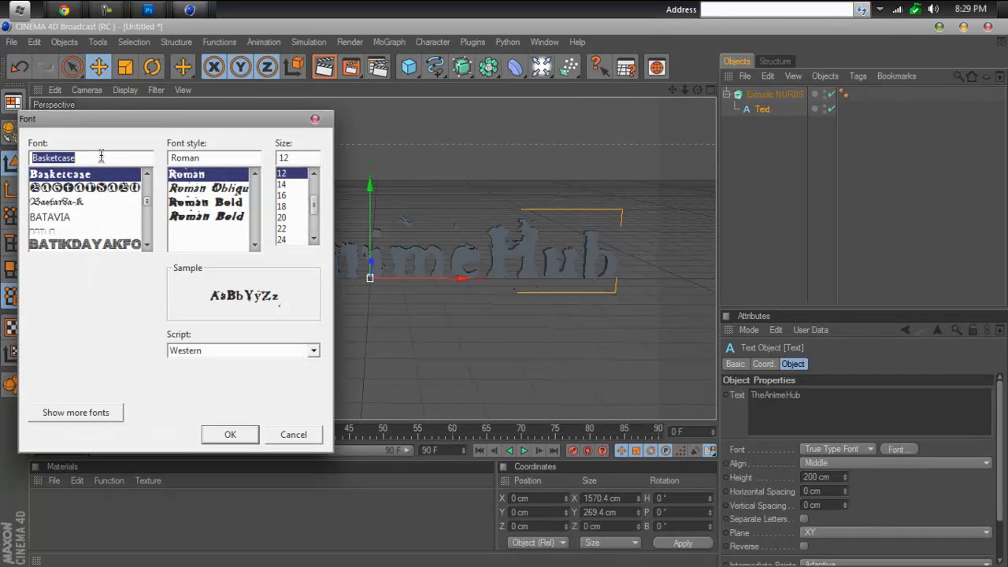
text(the bloo)
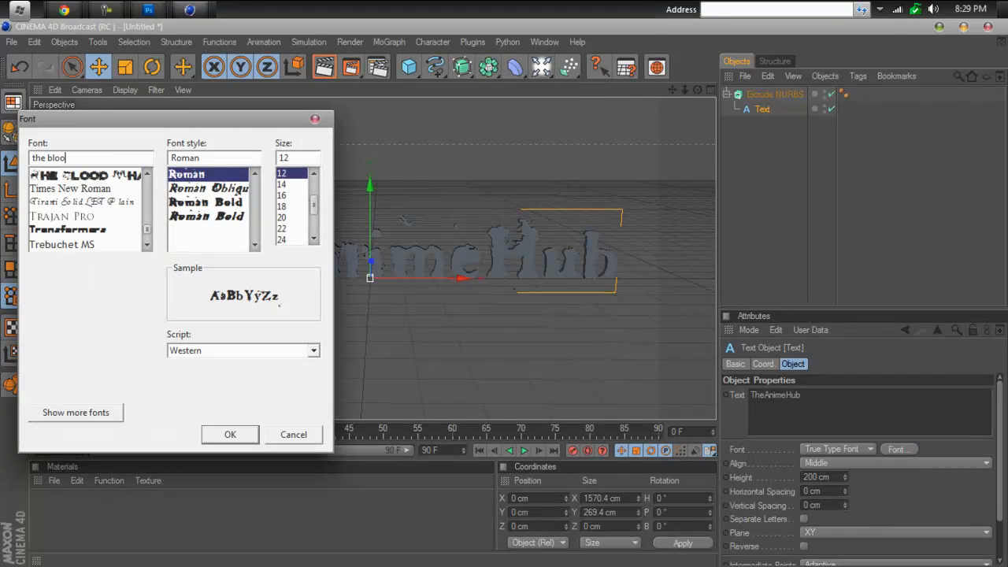
text(d Shack)
click(231, 435)
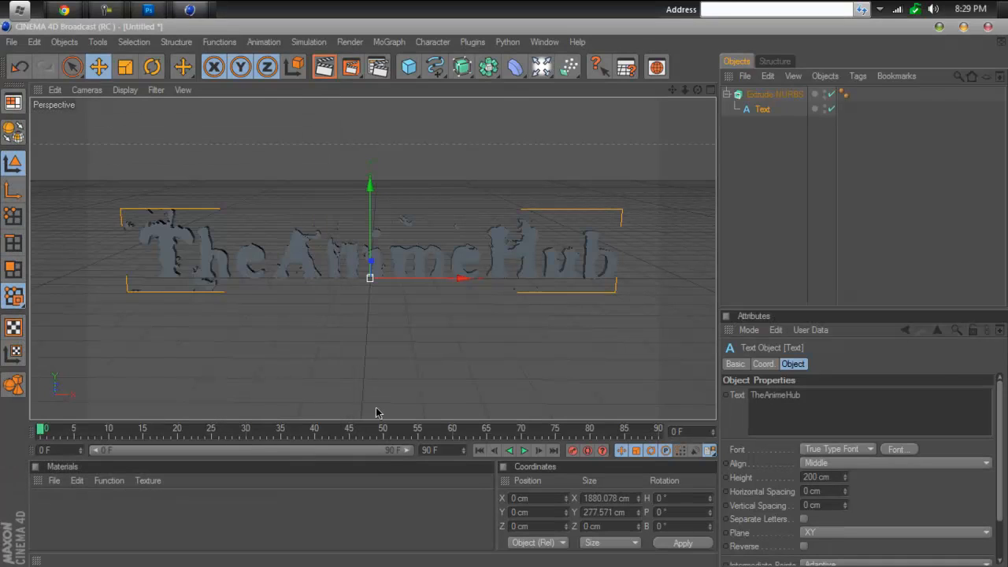
Retype the text spline's content in lowercase as theanimehub.
click(832, 401)
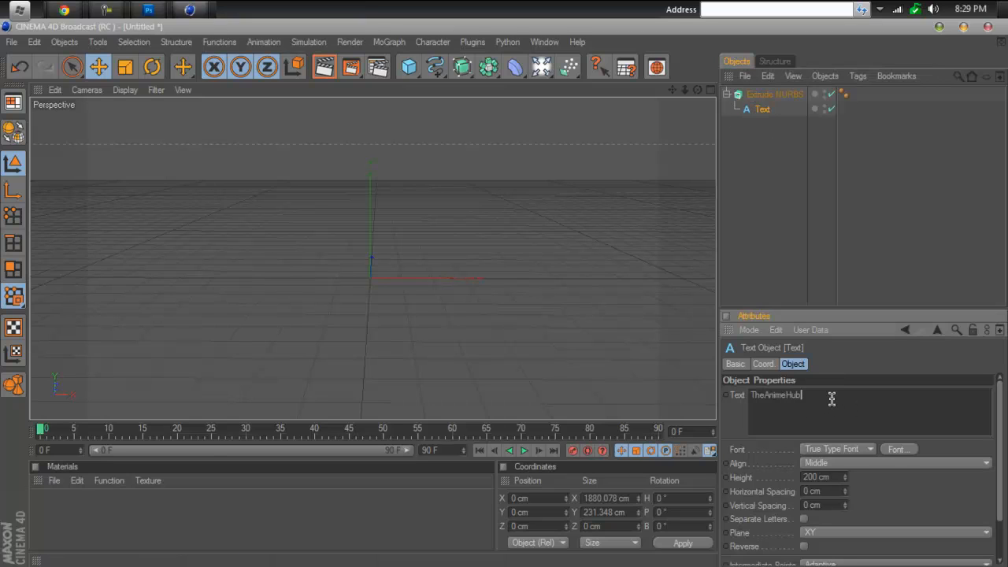
double_click(833, 401)
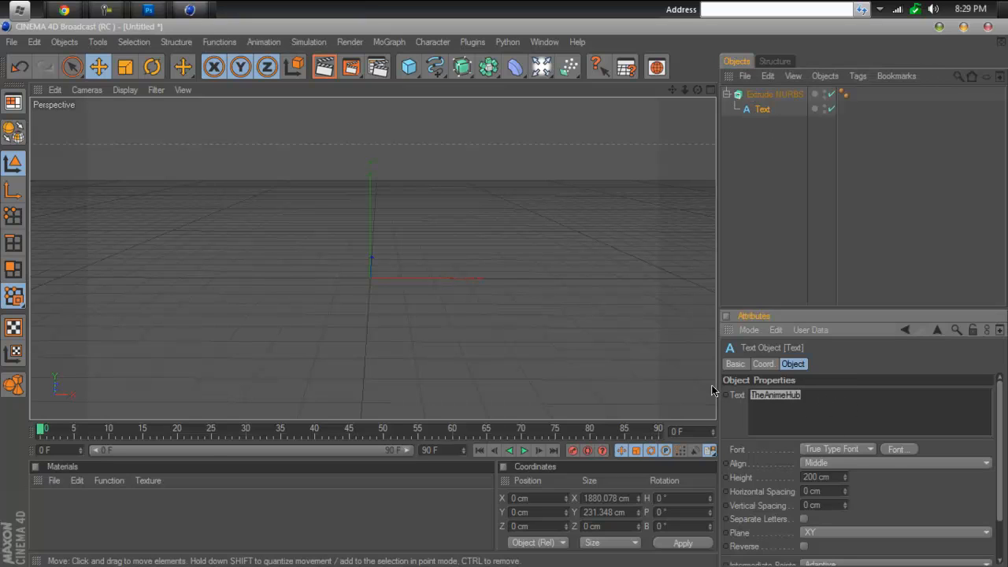
text(thenaime)
key(BackSpace)
key(BackSpace)
key(BackSpace)
key(BackSpace)
key(BackSpace)
text(animehub)
click(523, 308)
Take the Text spline out of the Extrude NURBS object and set its font to Transformers in Condensed Bold.
click(767, 112)
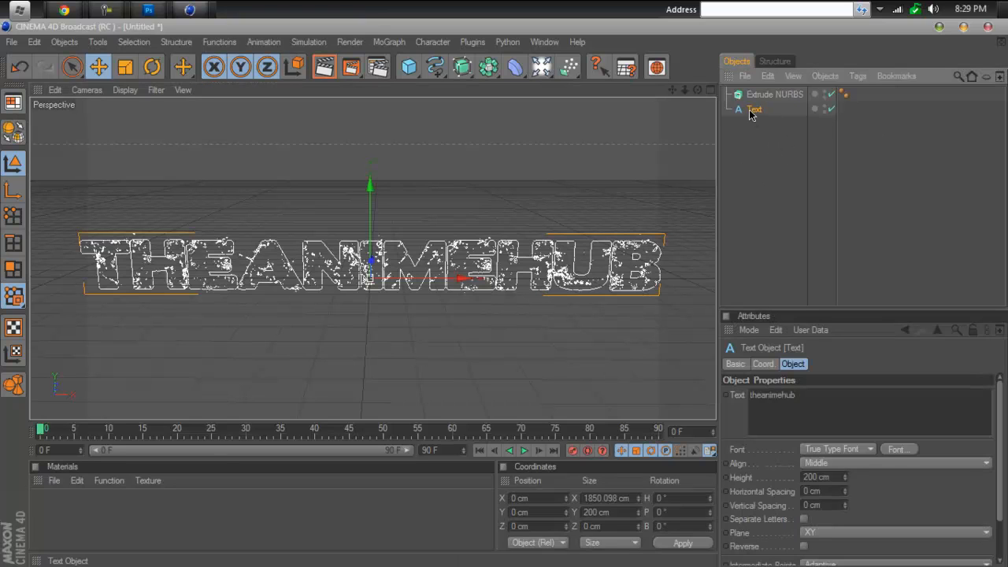
click(760, 95)
click(754, 110)
click(901, 450)
scroll(85, 205, down, 3)
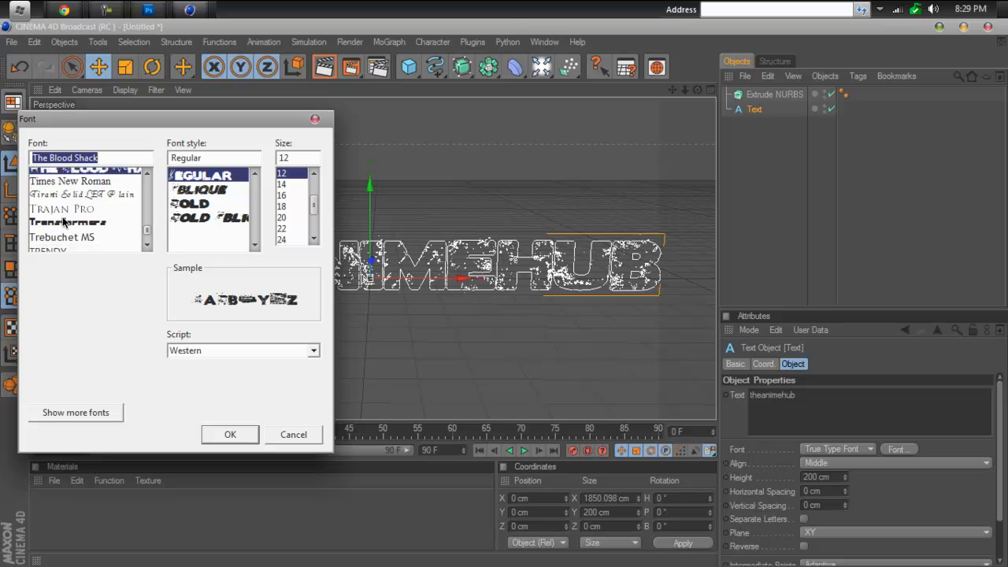
click(79, 187)
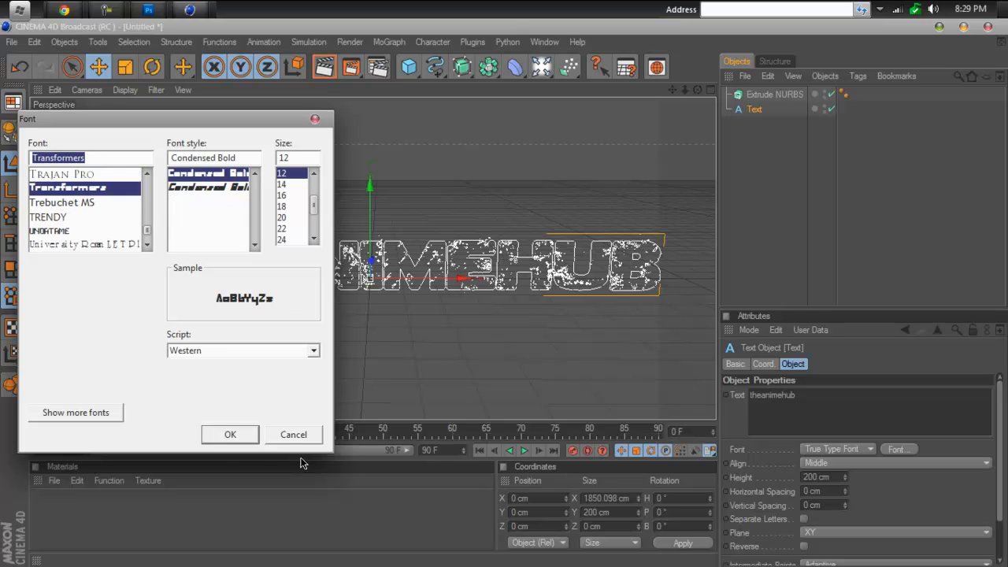
click(223, 435)
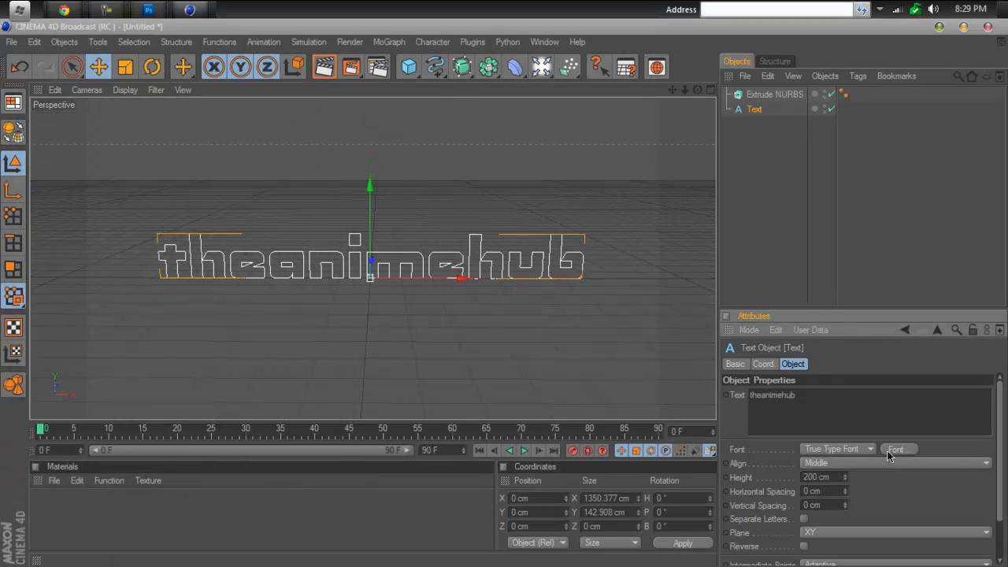
Nest the Text spline under the Extrude NURBS object again and collapse the hierarchy.
drag(746, 118, 769, 95)
click(726, 95)
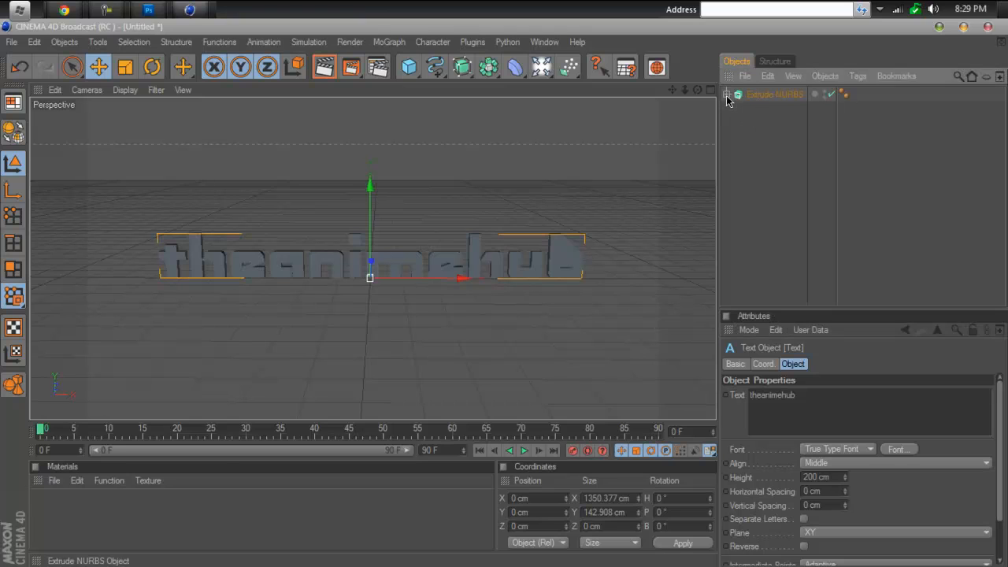
scroll(467, 297, up, 2)
Set the Extrude NURBS object's Z movement to 87 cm to deepen the lettering.
click(638, 265)
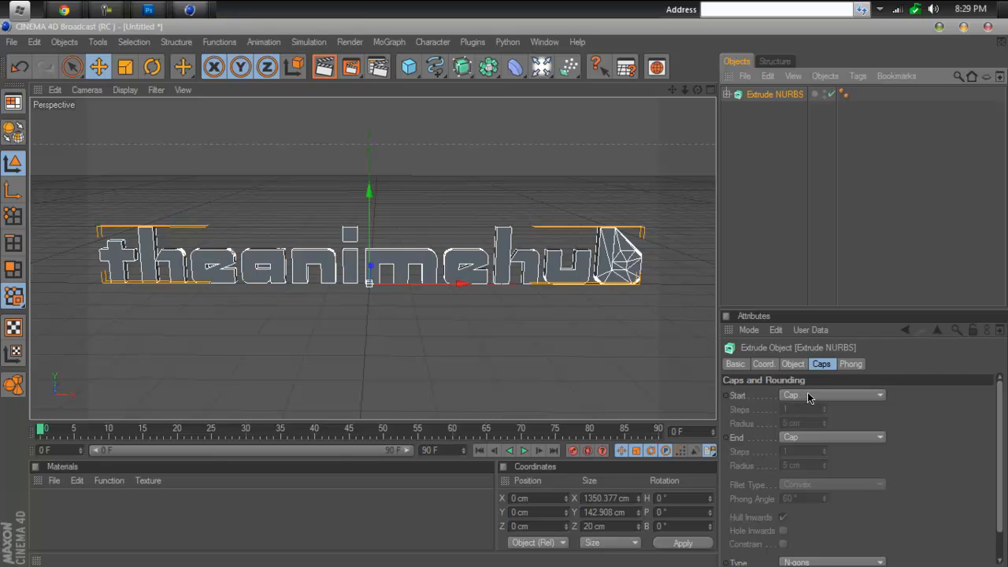
click(791, 364)
click(821, 364)
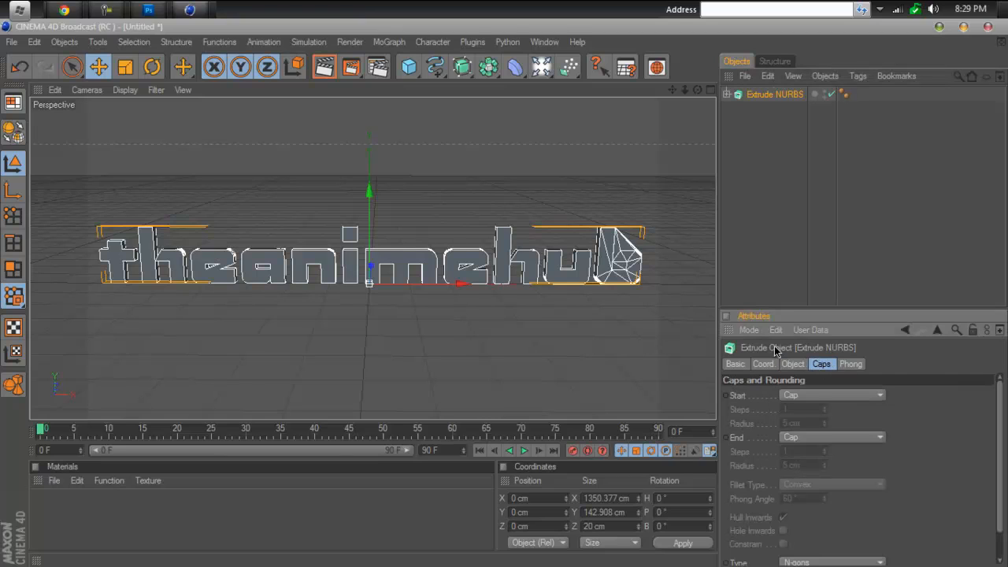
click(793, 365)
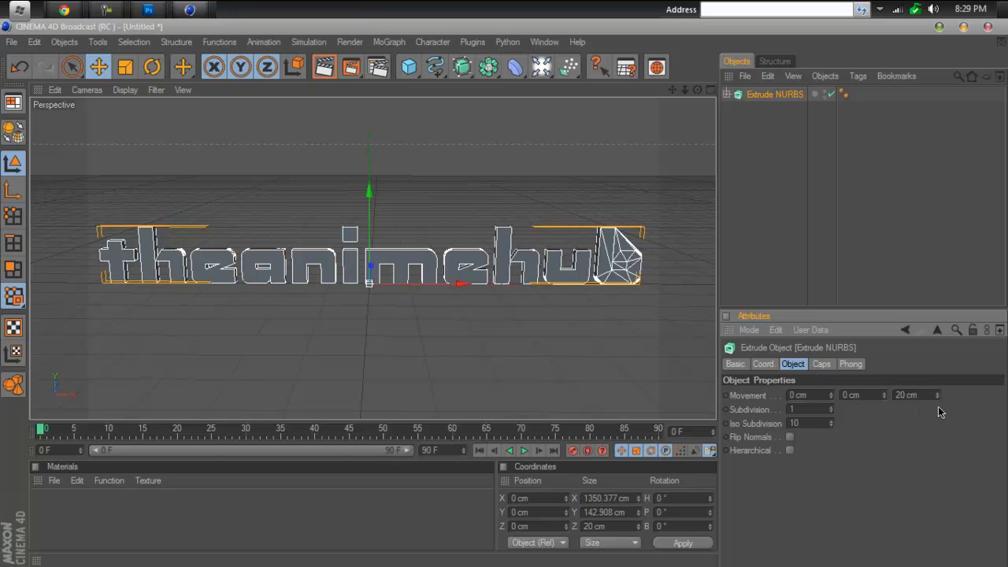
drag(936, 397, 936, 353)
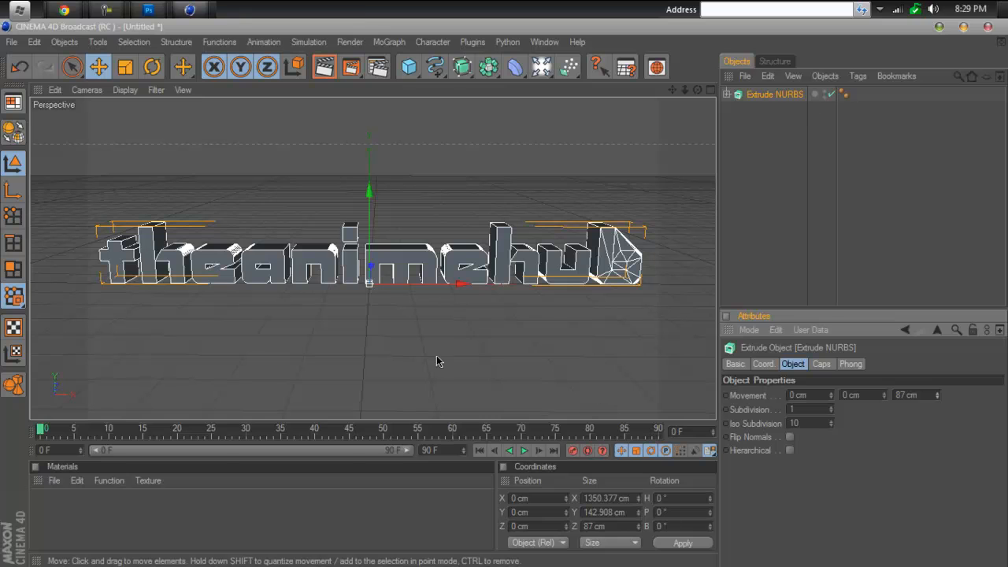
scroll(612, 167, down, 2)
drag(698, 90, 697, 63)
click(770, 155)
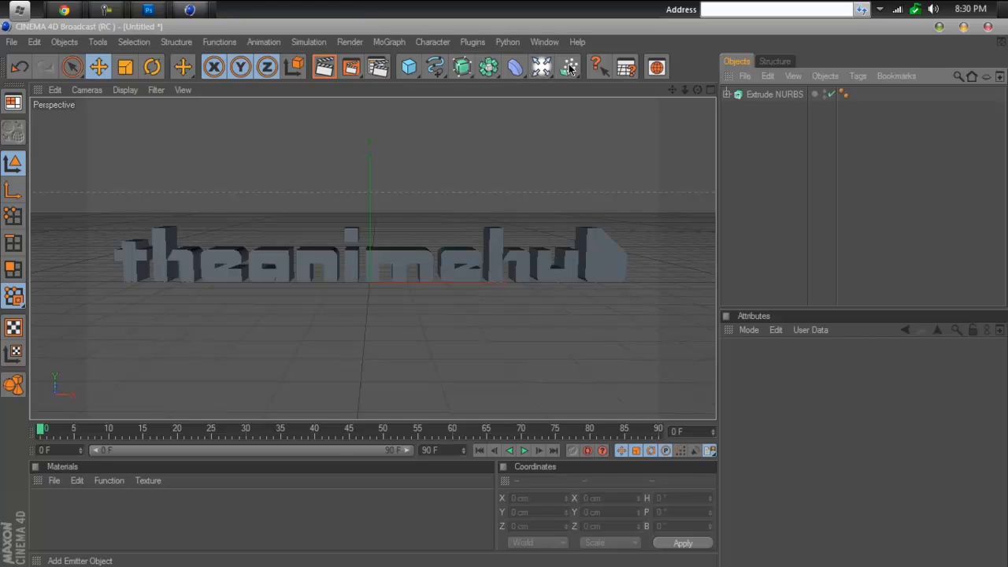
Duplicate the Extrude NURBS object and set the copy's Z movement to 37 cm.
click(776, 95)
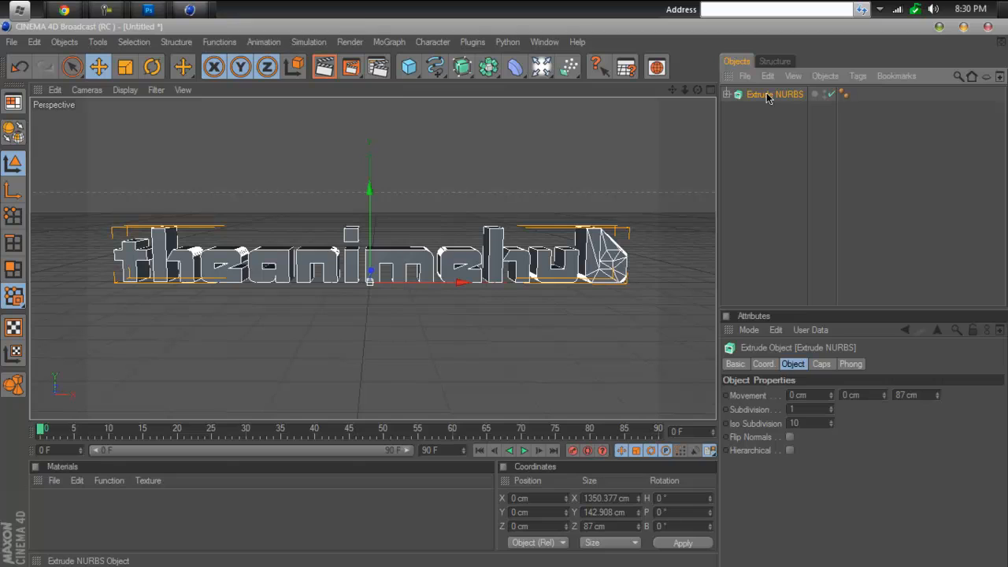
key(ctrl+c)
key(ctrl+v)
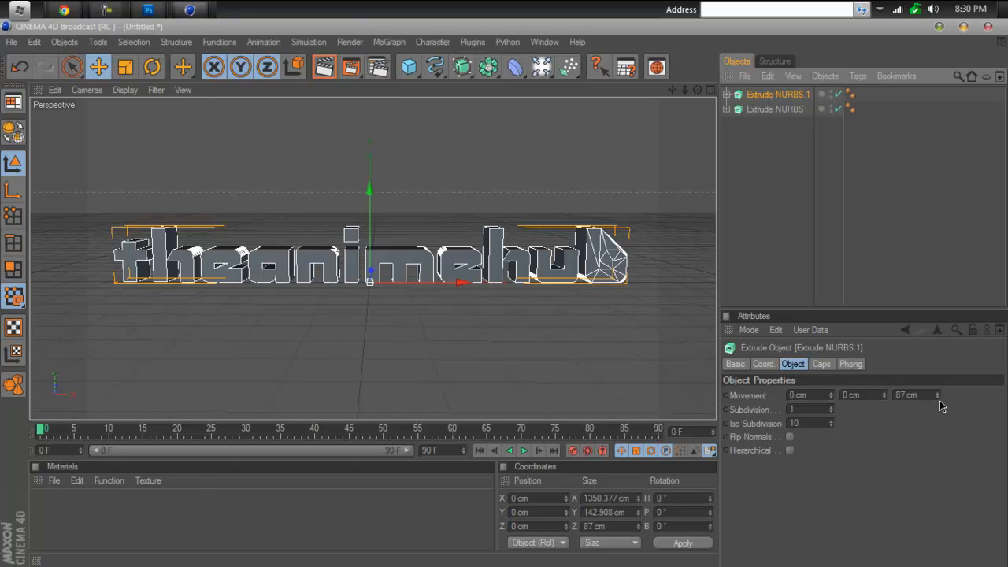
mouse_move(697, 90)
mouse_down()
mouse_move(669, 99)
mouse_move(690, 91)
mouse_up()
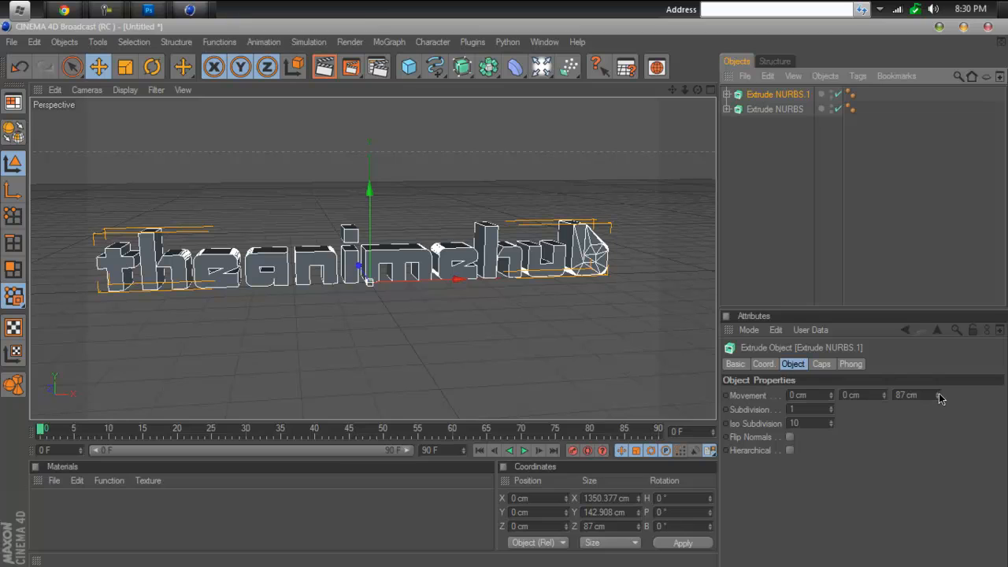
drag(939, 398, 939, 431)
Set the start of the copied Extrude NURBS to Fillet Cap with a radius of 5 cm.
click(821, 364)
click(867, 395)
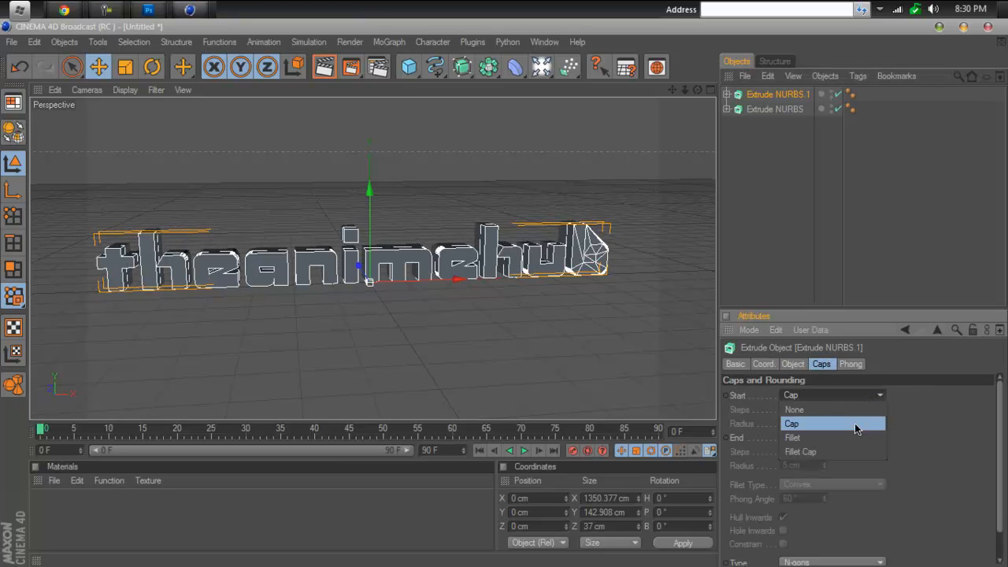
click(842, 449)
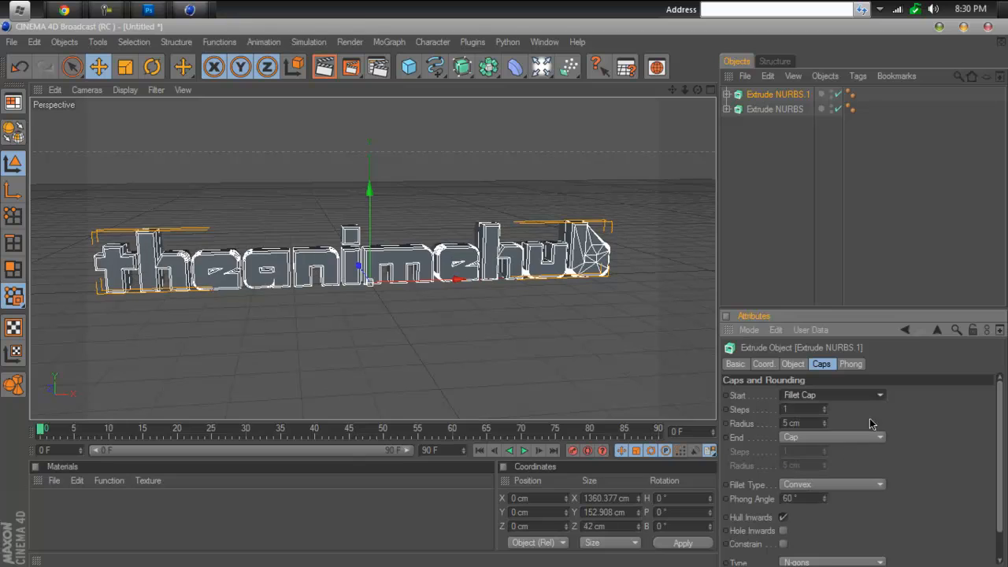
click(825, 427)
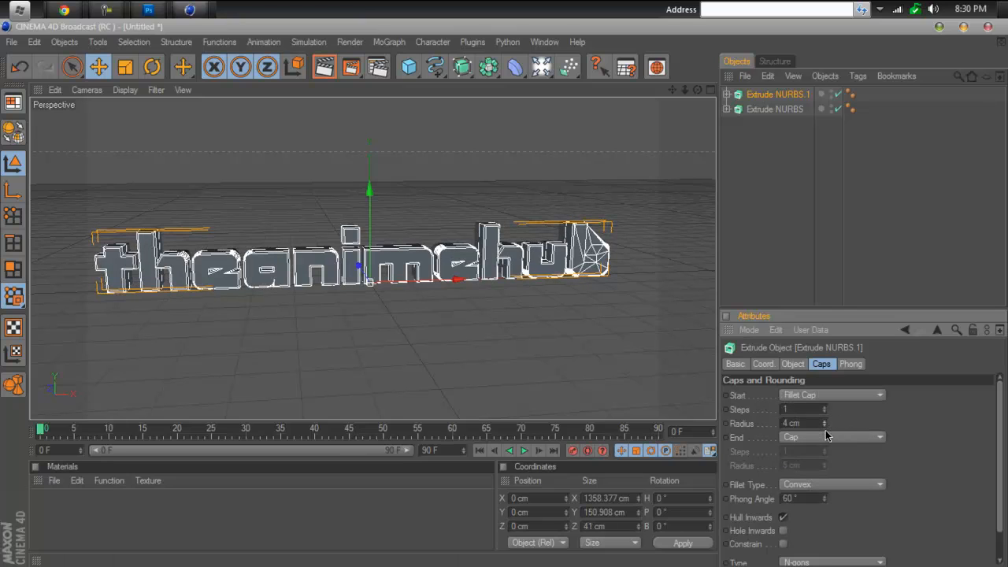
click(825, 426)
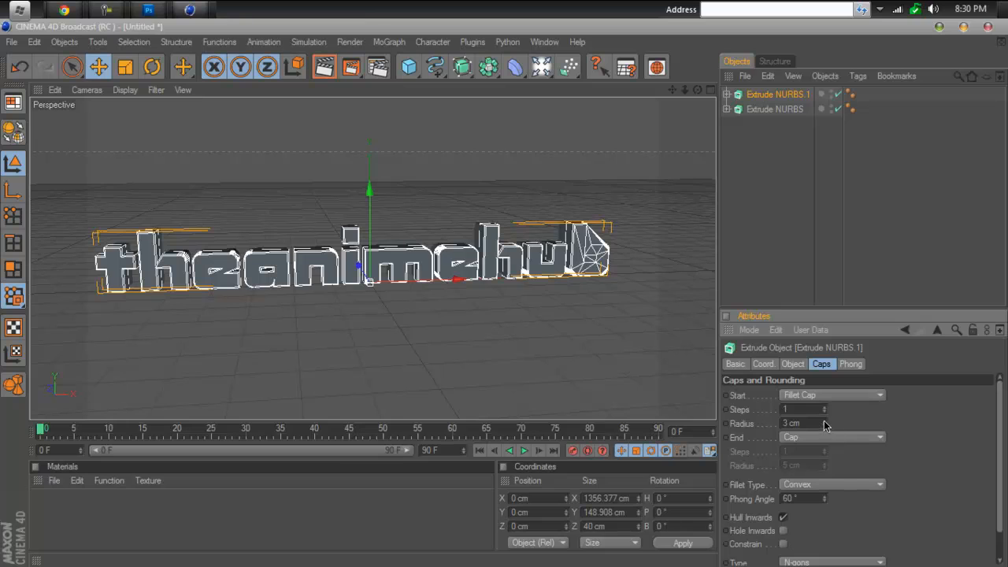
click(825, 421)
click(825, 422)
Move the copied Extrude NURBS along its Z axis to about 25 cm.
click(793, 364)
click(735, 364)
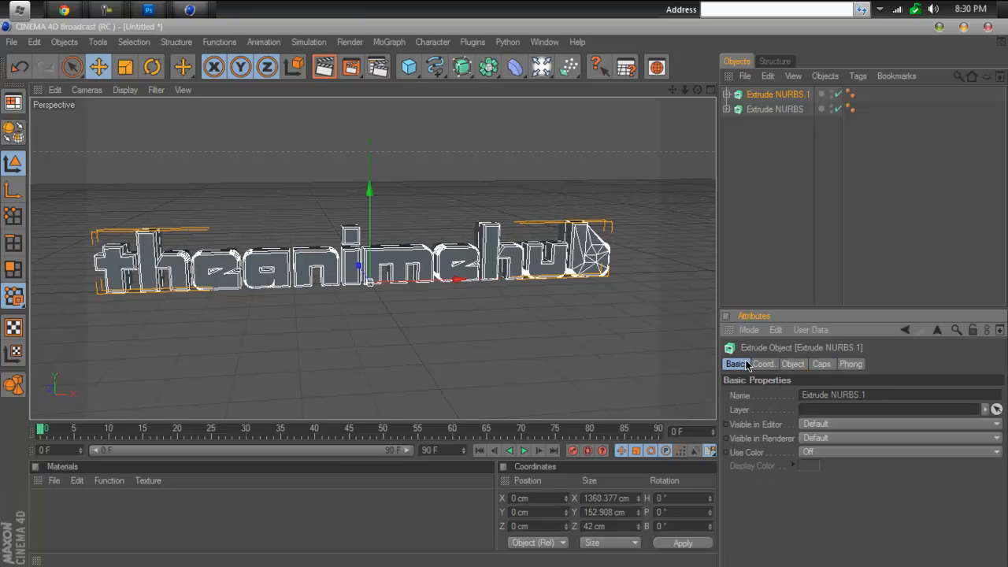
drag(697, 90, 549, 205)
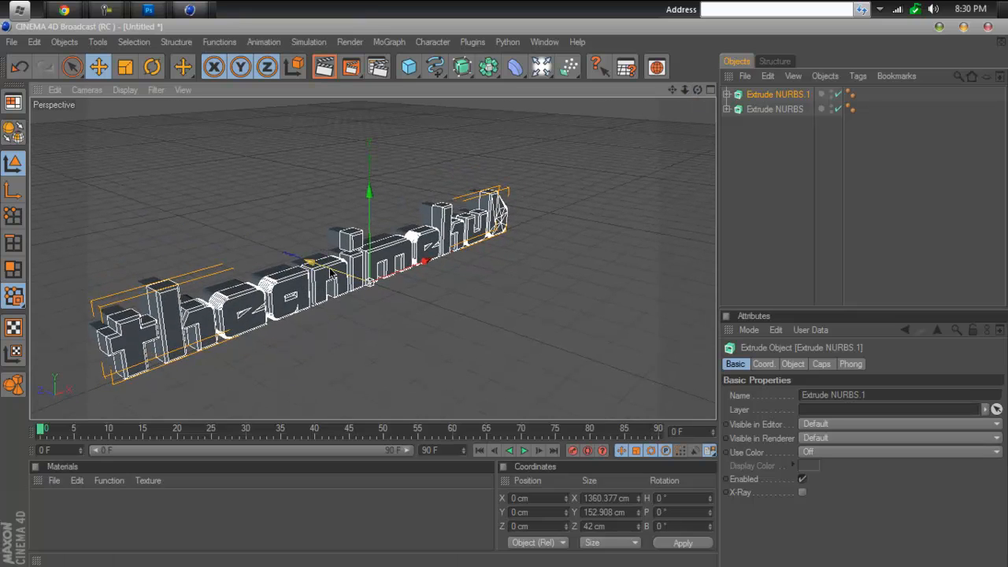
mouse_move(331, 277)
mouse_down()
mouse_move(326, 287)
mouse_move(334, 277)
mouse_up()
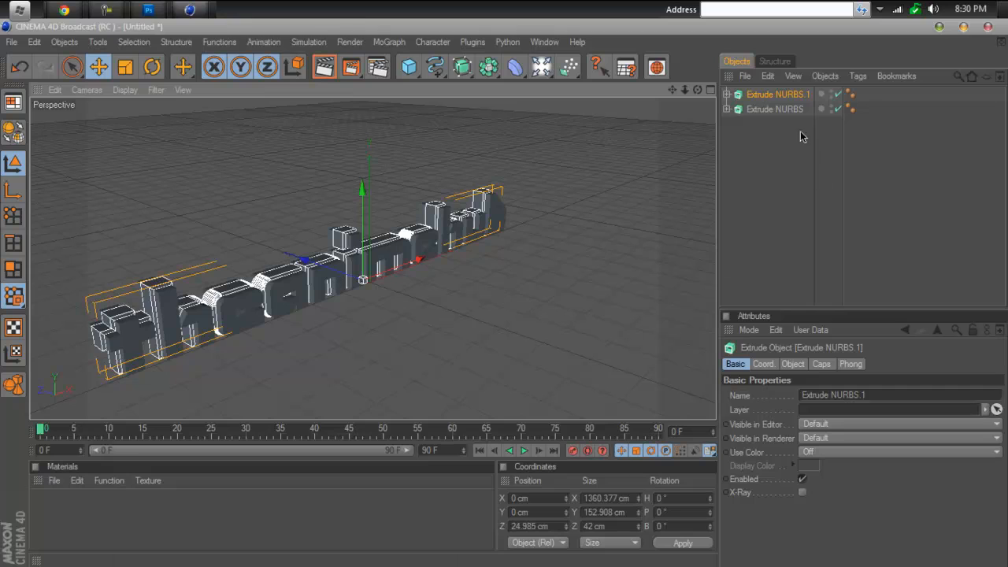
Set the copied Extrude NURBS object's Z movement to 75 cm.
click(794, 364)
drag(938, 394, 938, 364)
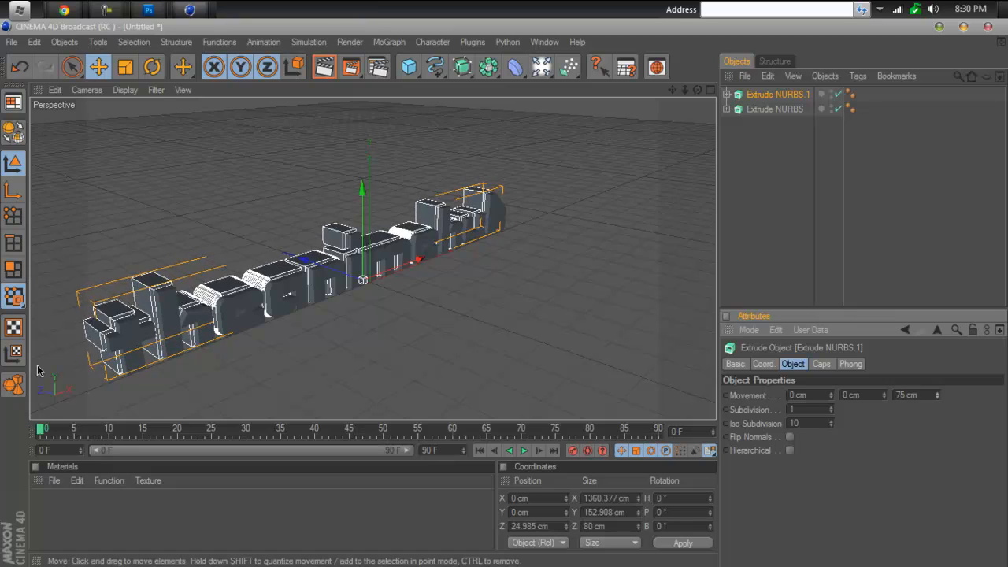
scroll(149, 341, up, 3)
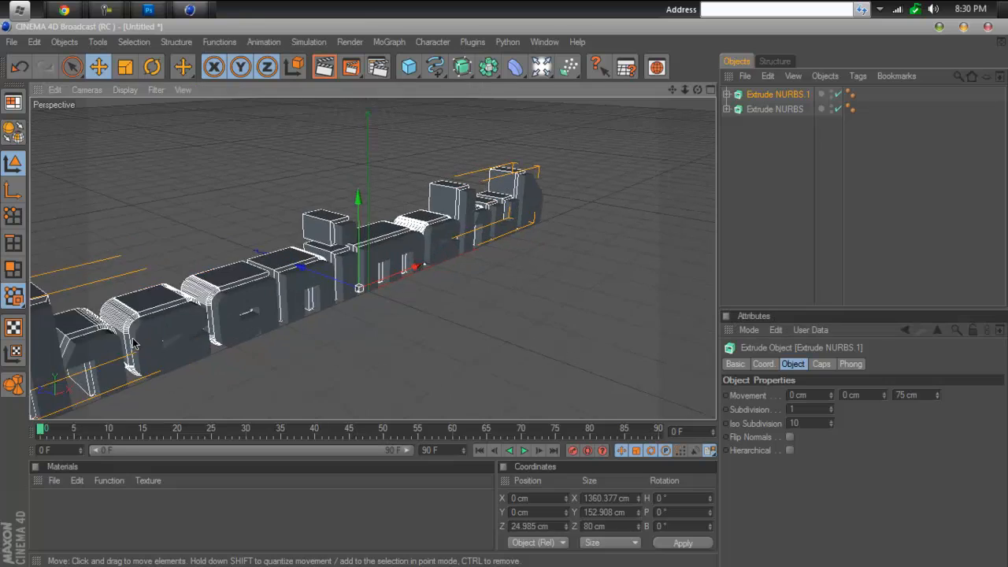
drag(672, 90, 938, 1)
alt+middle_drag(343, 236, 425, 276)
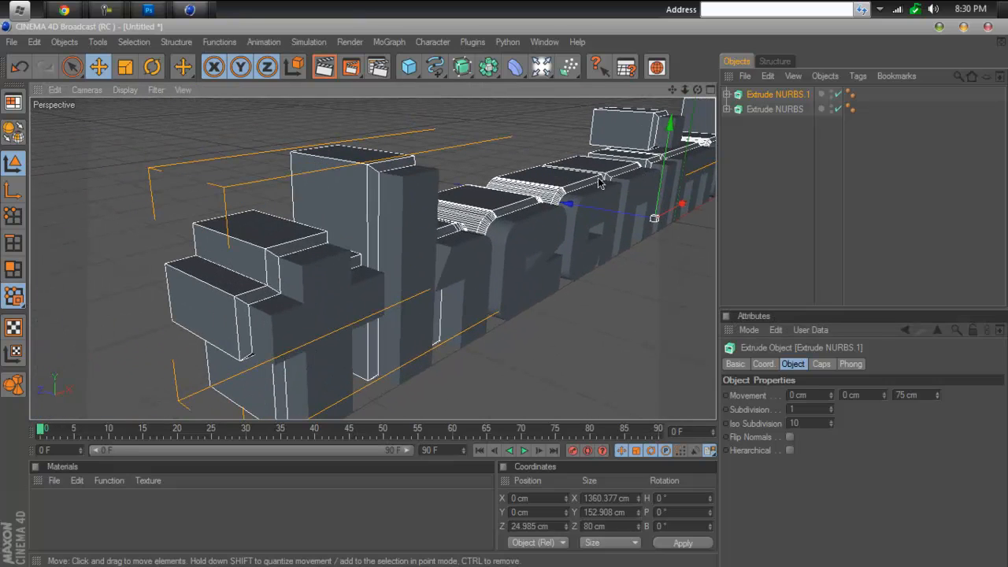
scroll(599, 183, down, 3)
drag(697, 90, 531, 146)
scroll(375, 329, down, 3)
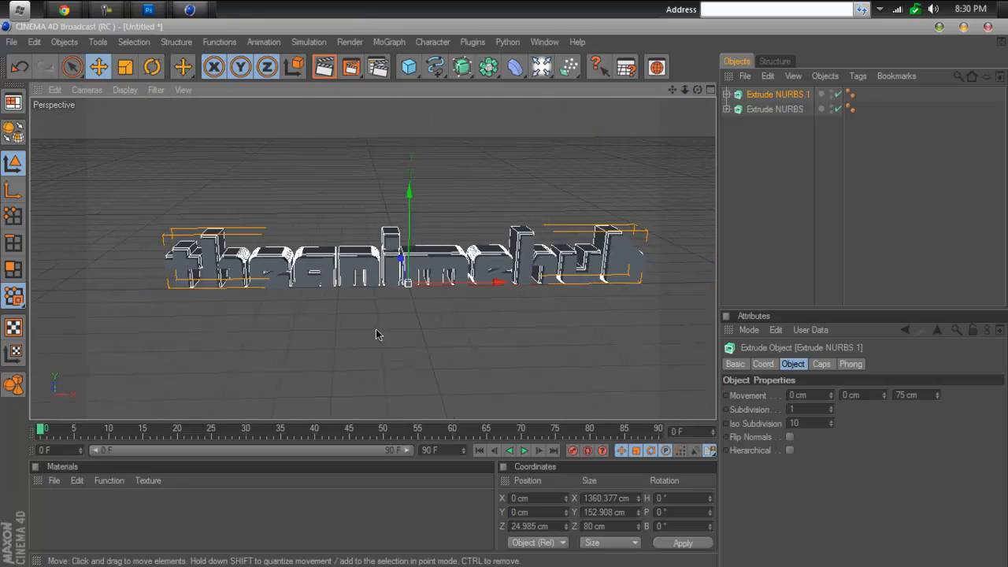
Create a new material, disable its Specular channel, and set its color to dark red with R 178, G 0, B 0.
double_click(85, 537)
double_click(46, 508)
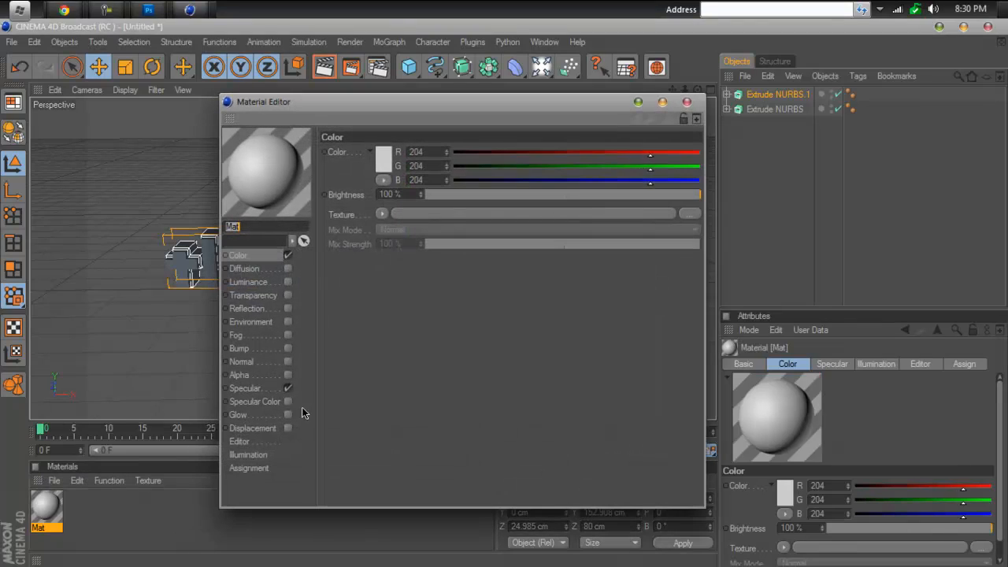
click(288, 388)
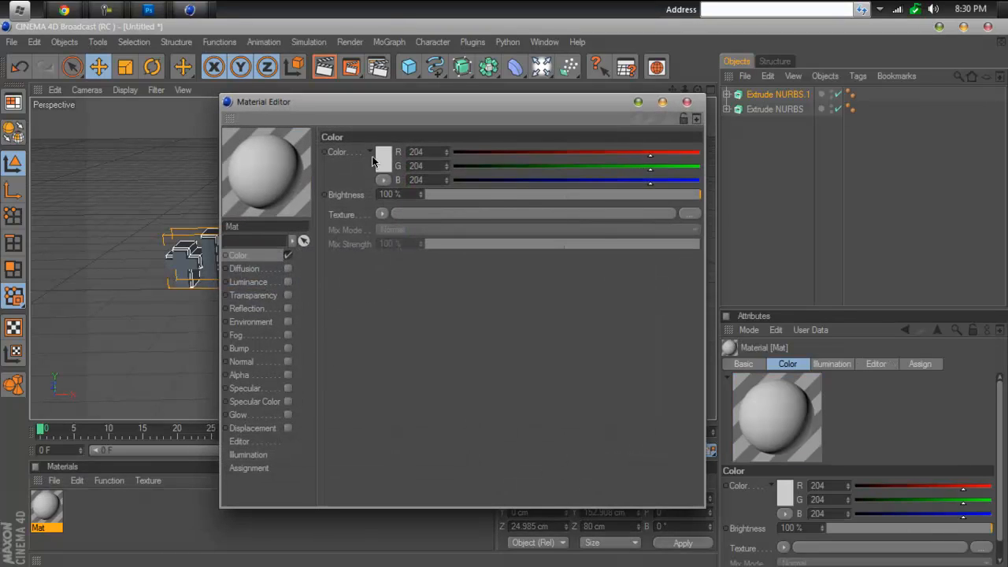
click(377, 162)
drag(378, 162, 414, 146)
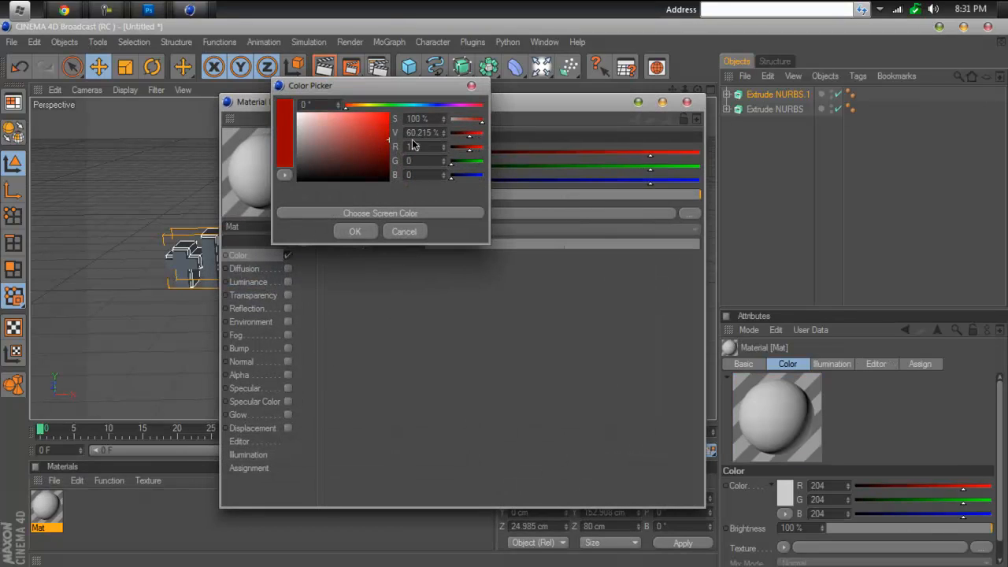
click(354, 231)
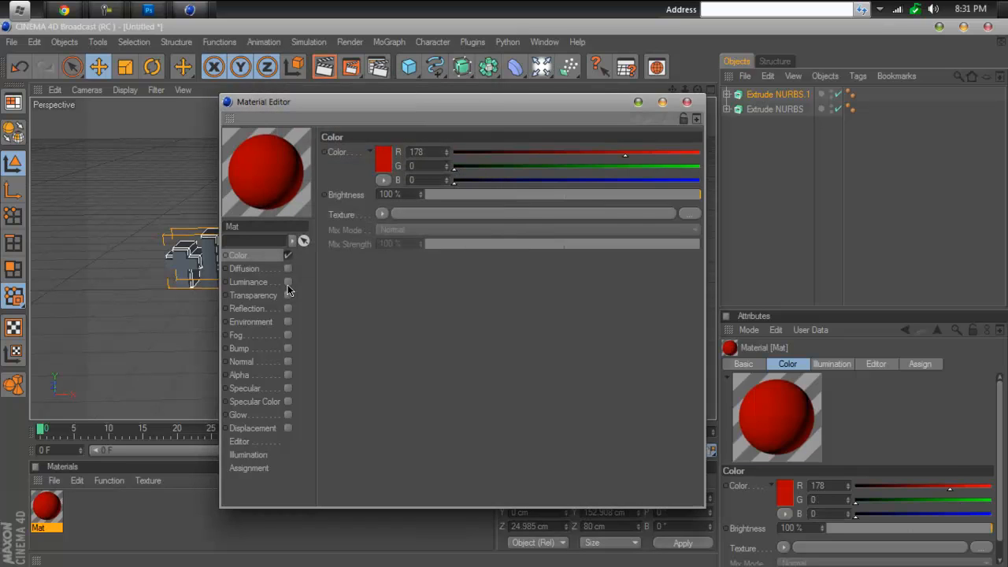
Enable red reflection with R 200, G 0, B 0 at 63% brightness and apply the material to the copied Extrude NURBS.
click(287, 309)
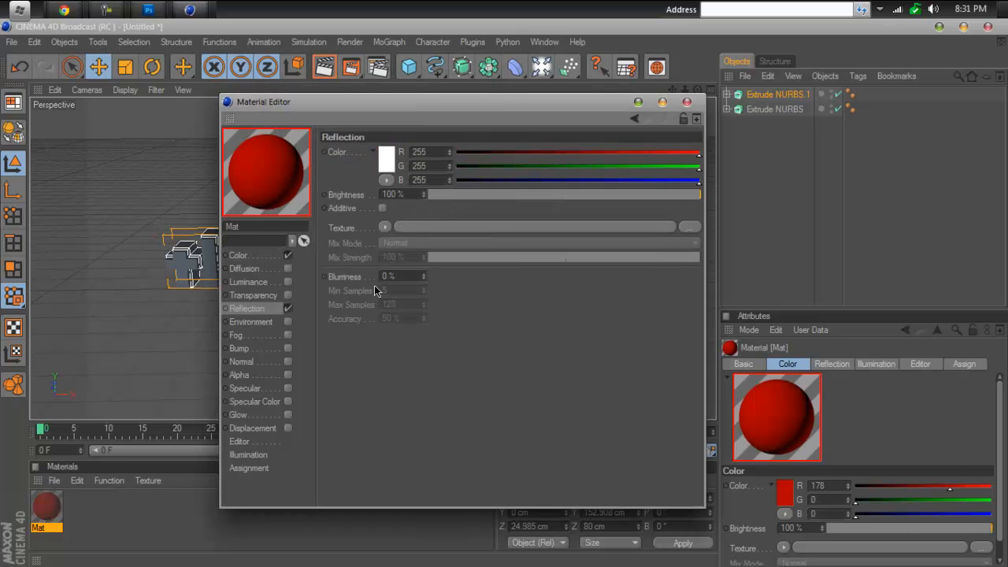
click(387, 161)
drag(371, 138, 407, 140)
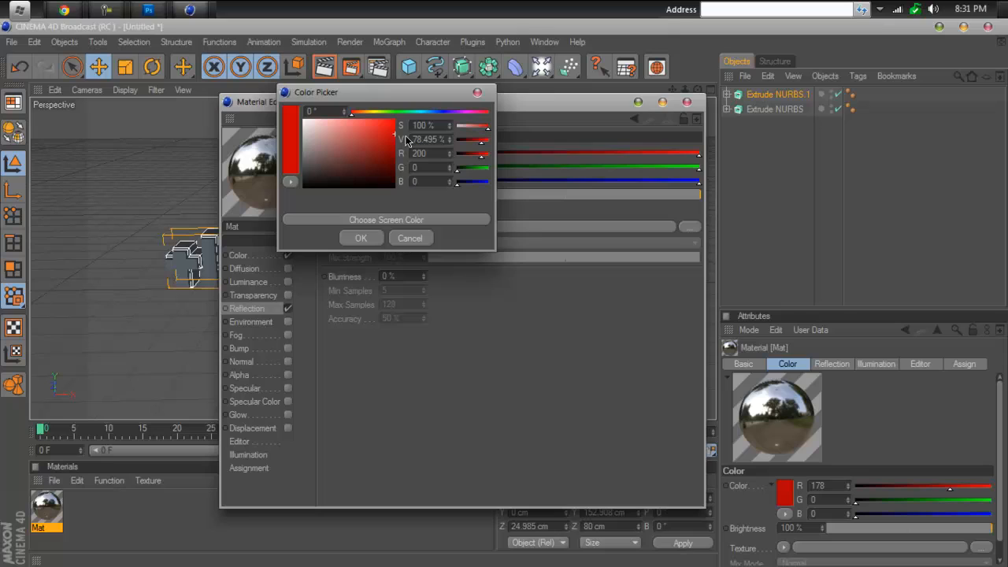
click(360, 239)
click(510, 195)
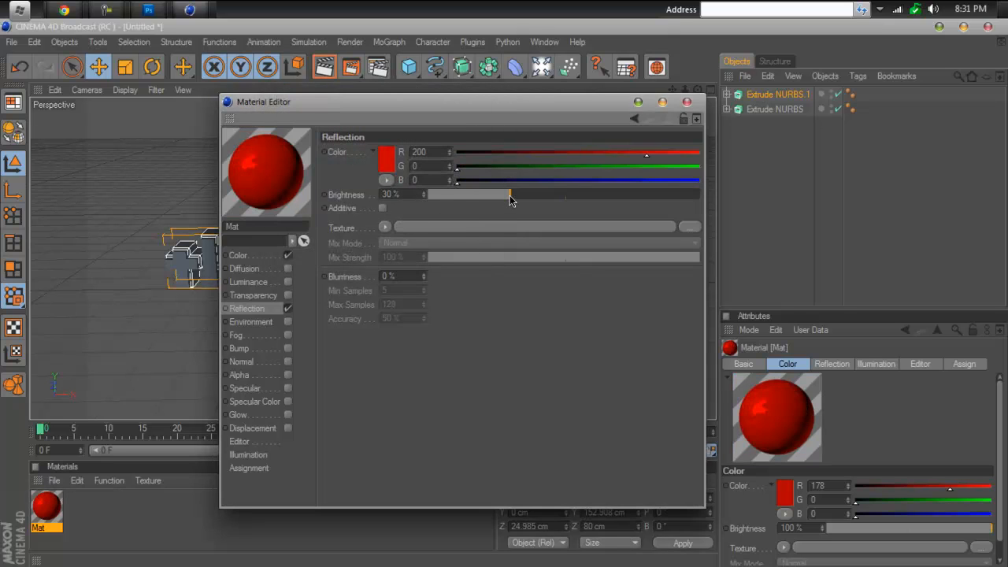
drag(523, 197, 601, 196)
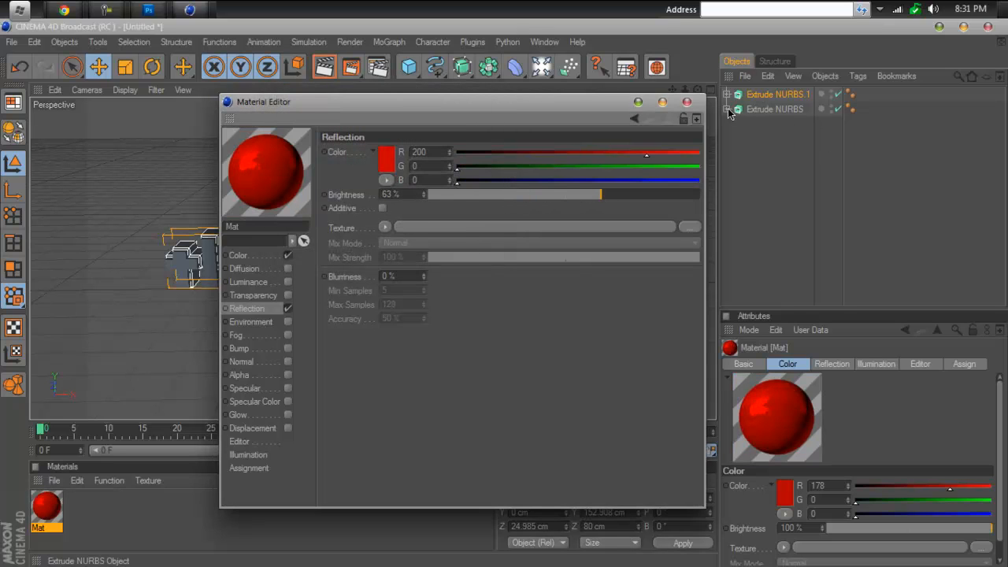
click(687, 103)
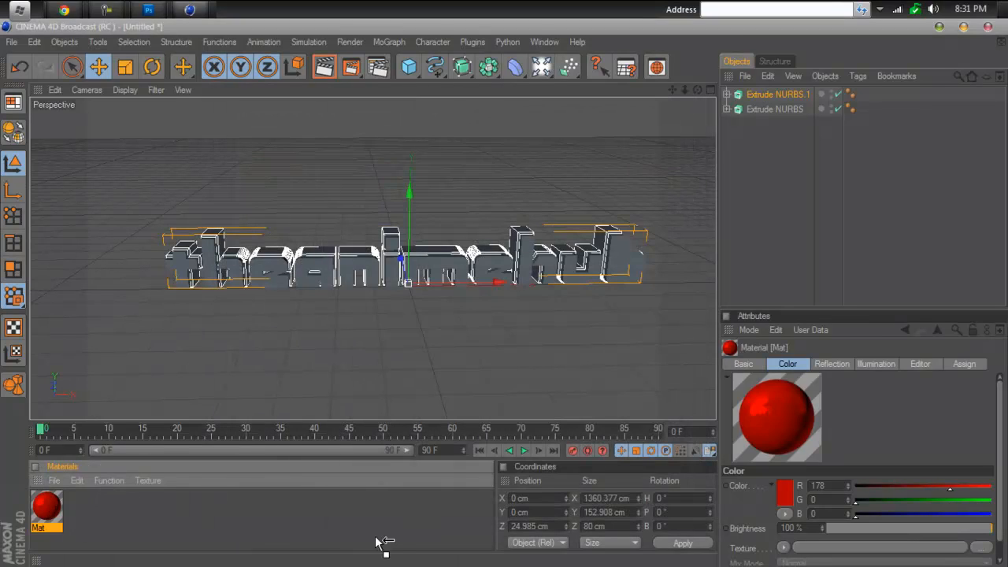
drag(799, 83, 784, 95)
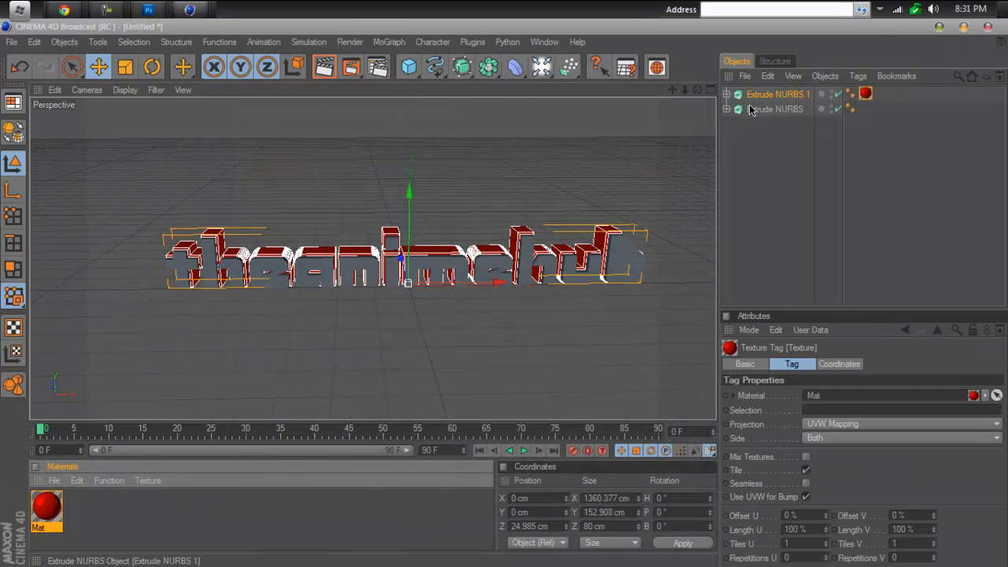
Create a second material for the front lettering and disable its Specular channel.
double_click(118, 520)
double_click(47, 508)
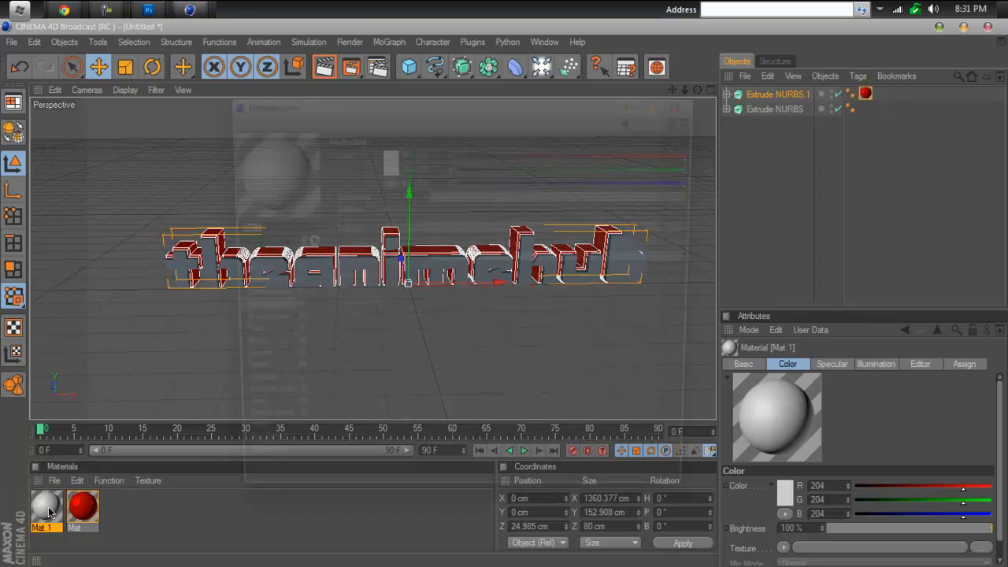
click(288, 389)
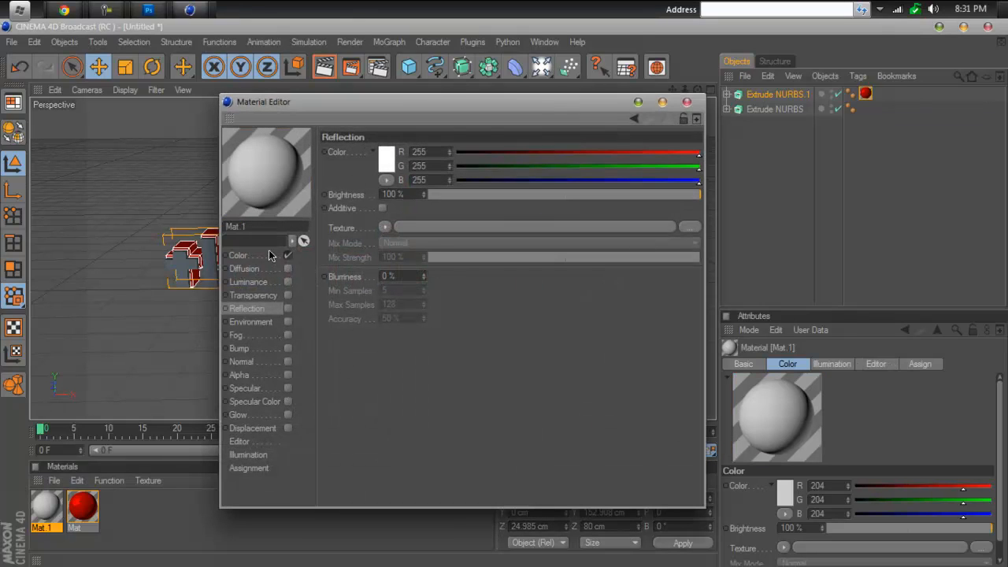
click(269, 255)
click(377, 164)
drag(303, 130, 275, 154)
click(322, 213)
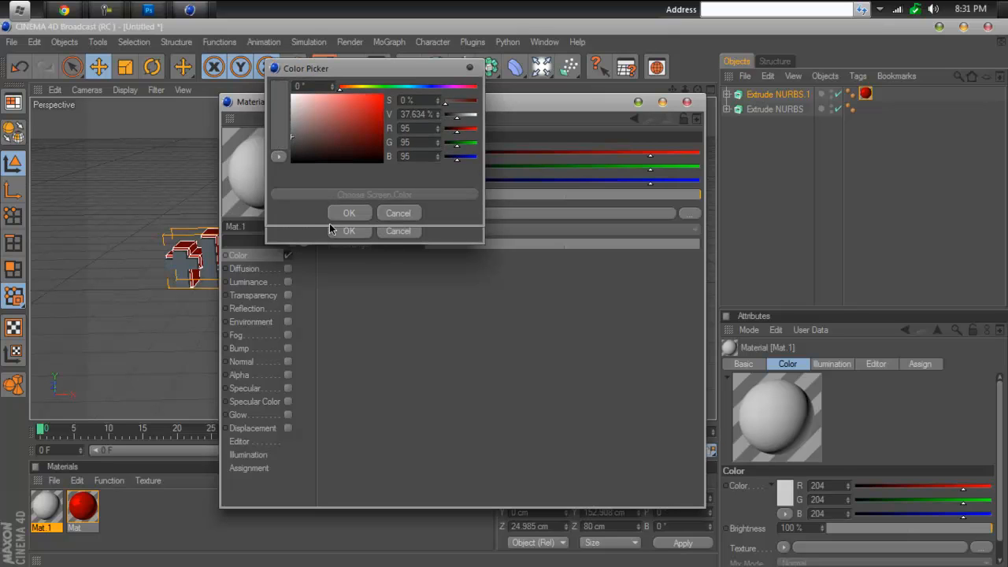
click(398, 213)
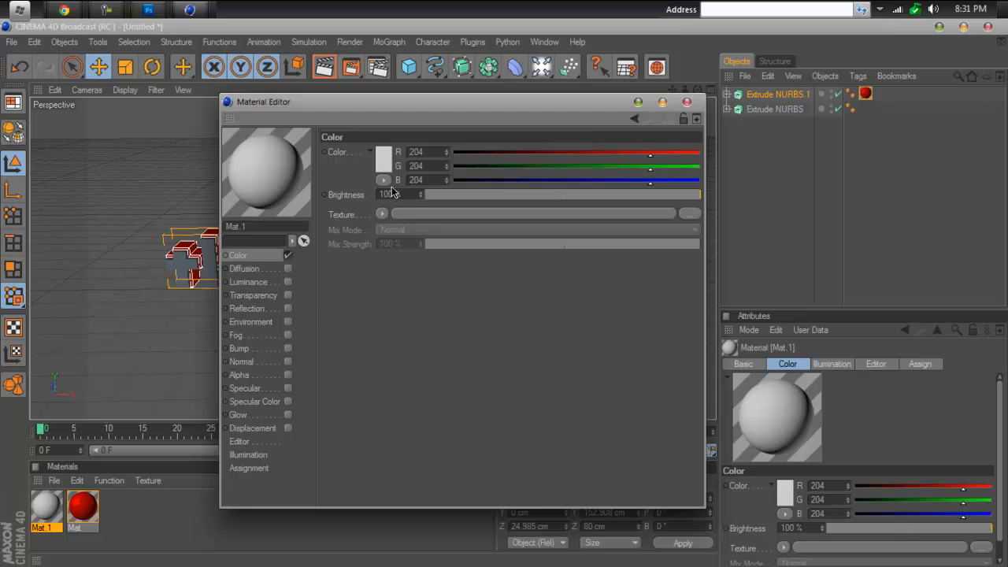
Set the second material's color to dark gray, R 90, G 89, B 89, and lighten it to 178 on all channels.
click(390, 167)
click(307, 163)
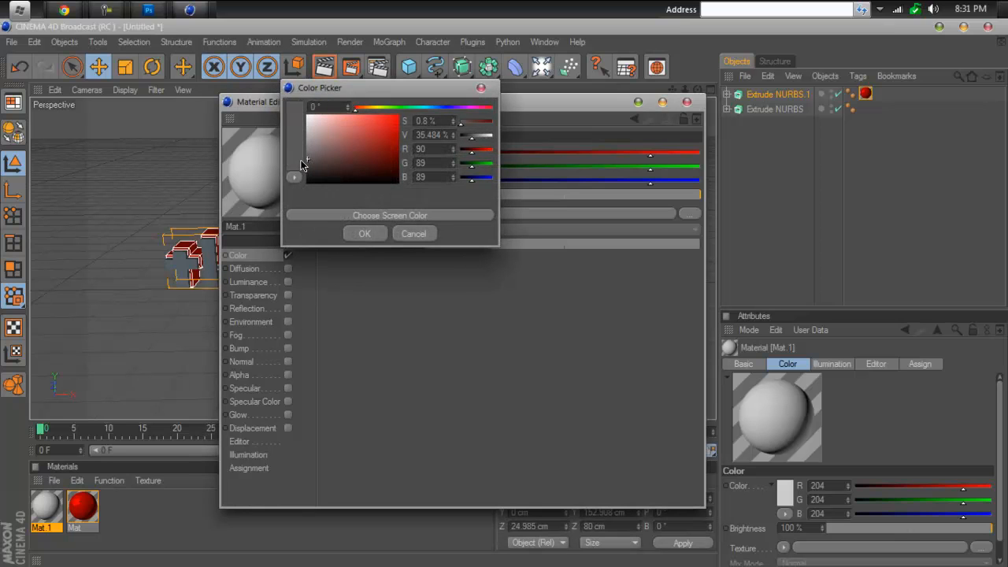
click(365, 235)
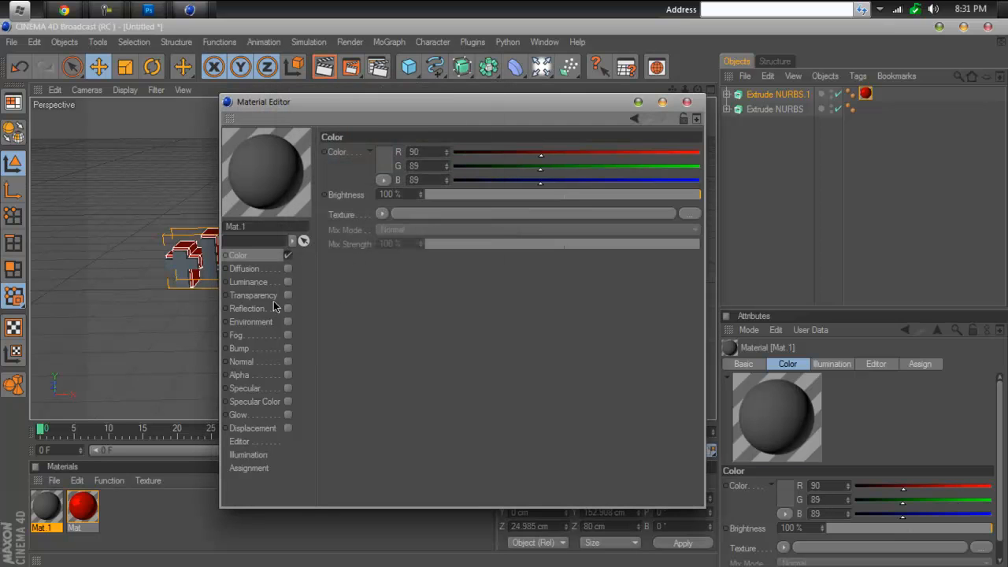
click(380, 162)
drag(309, 141, 285, 133)
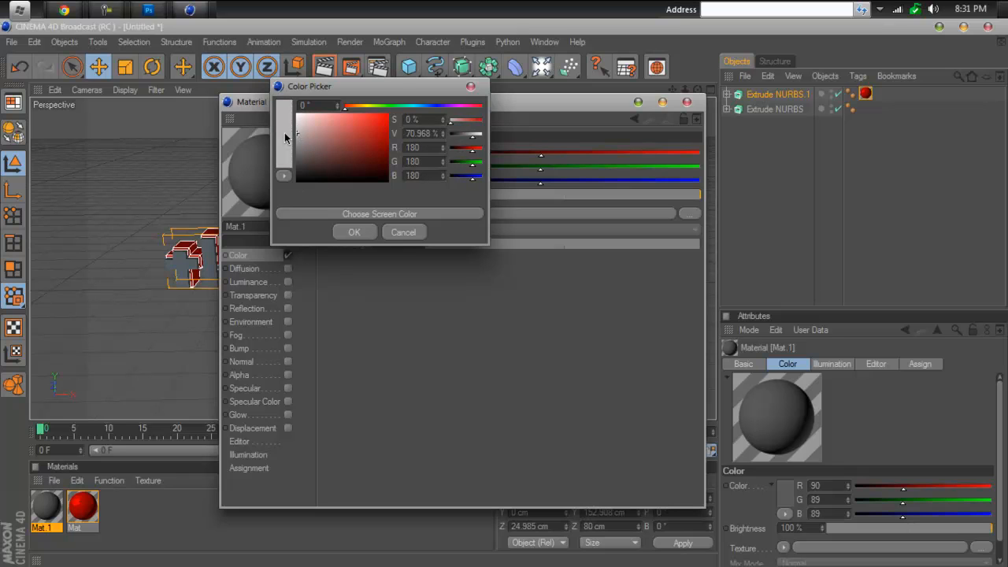
click(355, 231)
Enable reflection on the gray material and set the reflection color to dark gray with R, G and B at 46.
click(288, 308)
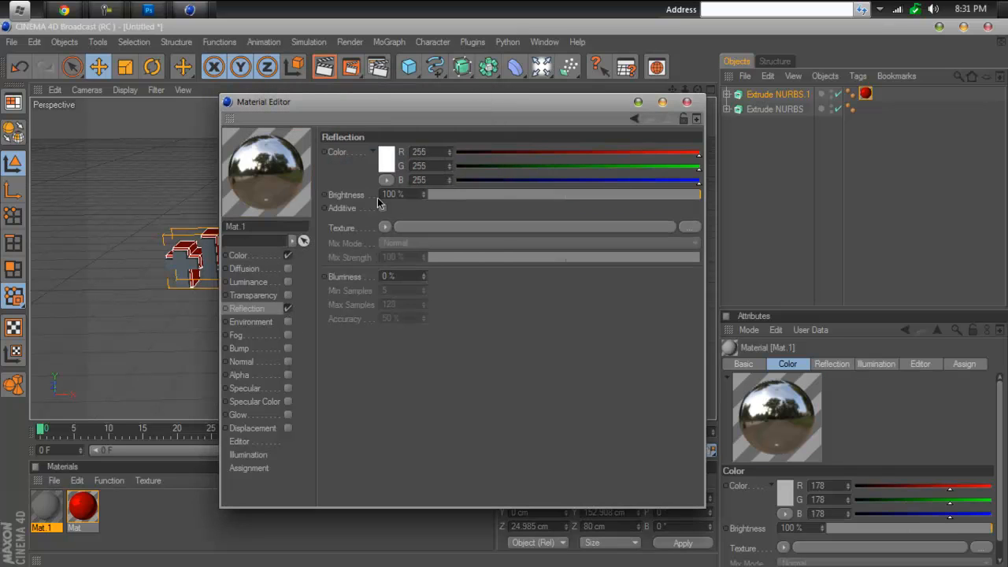
click(383, 161)
drag(331, 150, 297, 175)
click(359, 234)
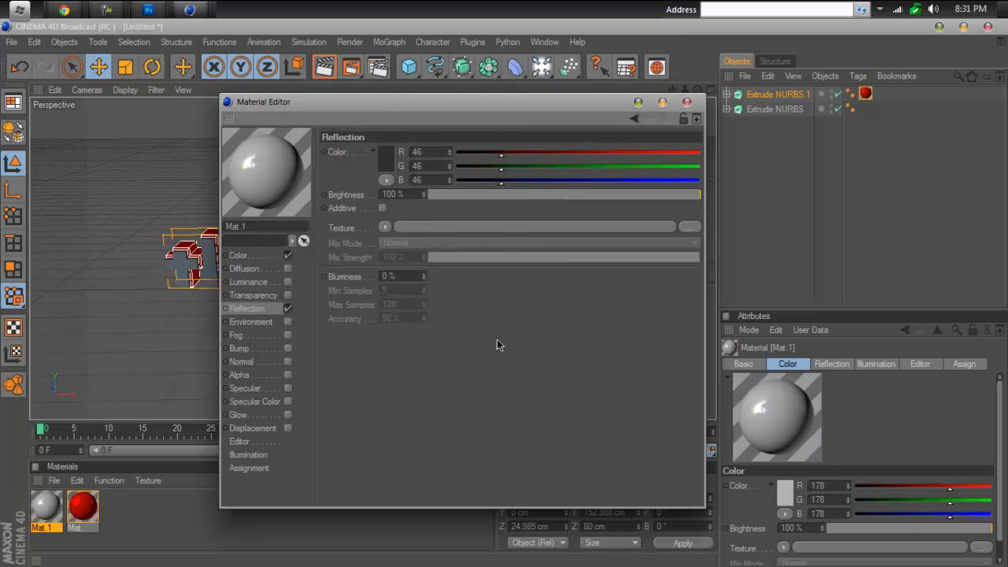
click(687, 101)
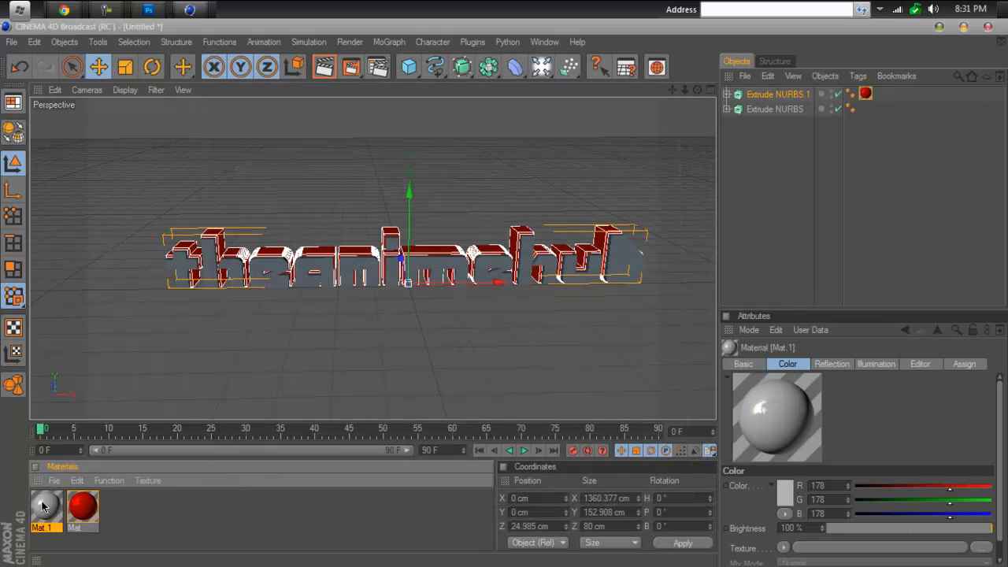
double_click(45, 510)
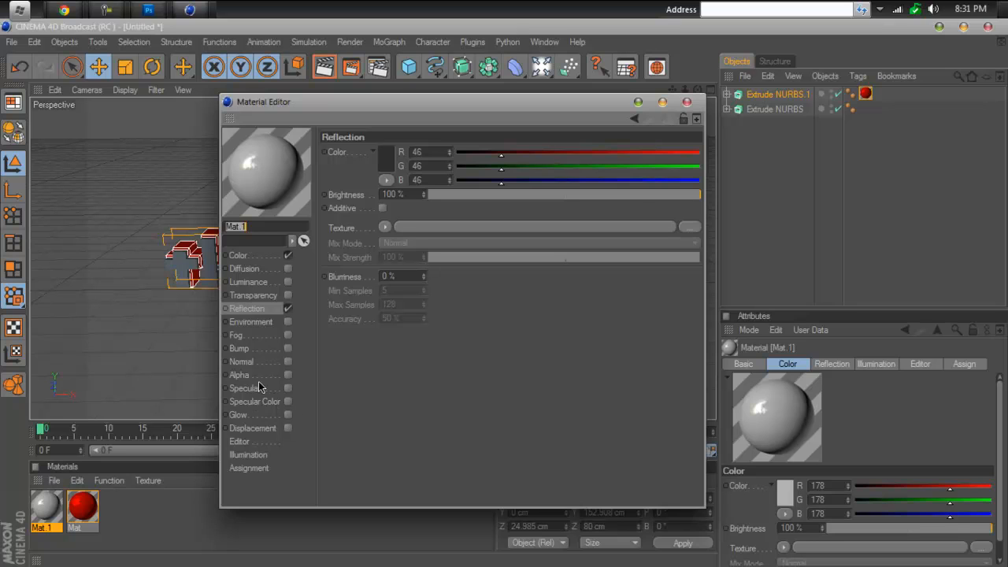
click(240, 375)
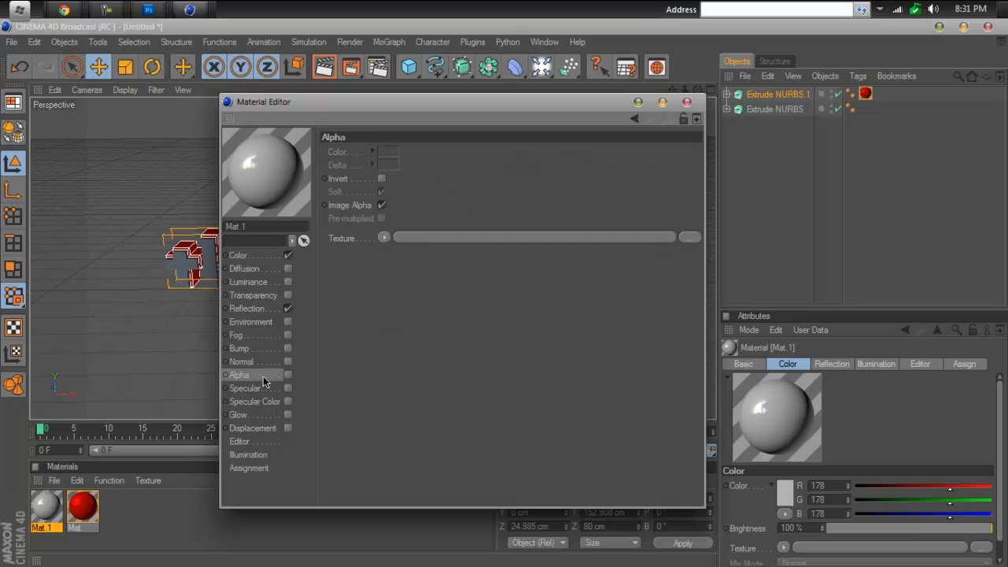
click(687, 102)
Apply the gray material to the original Extrude NURBS and render the view, comparing it with the Photoshop background.
drag(52, 512, 768, 112)
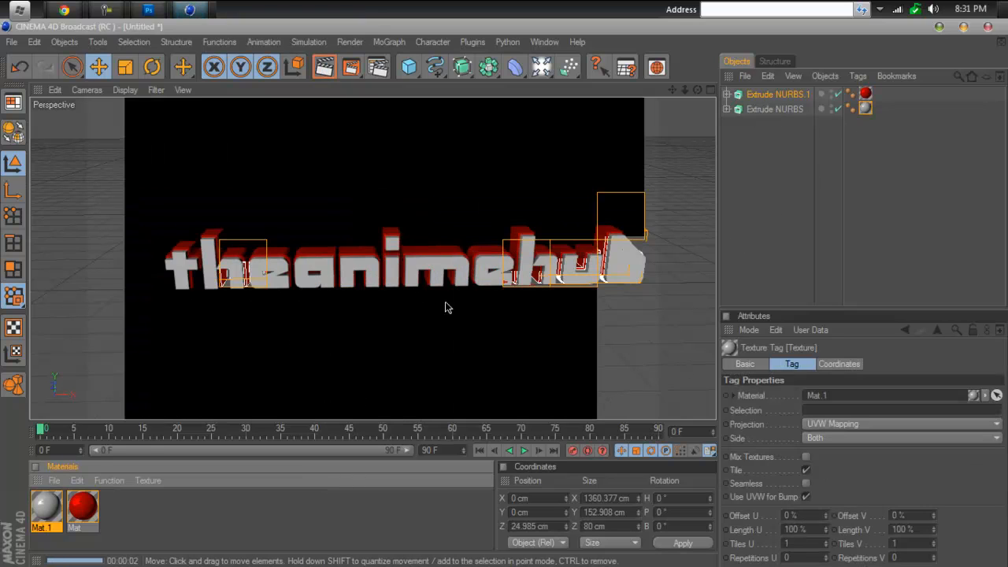
click(146, 10)
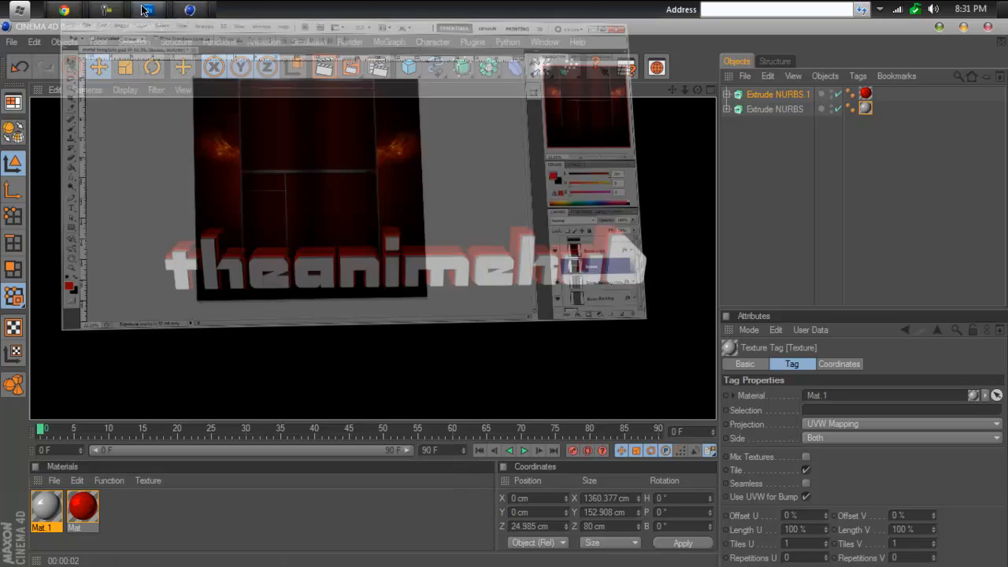
click(146, 9)
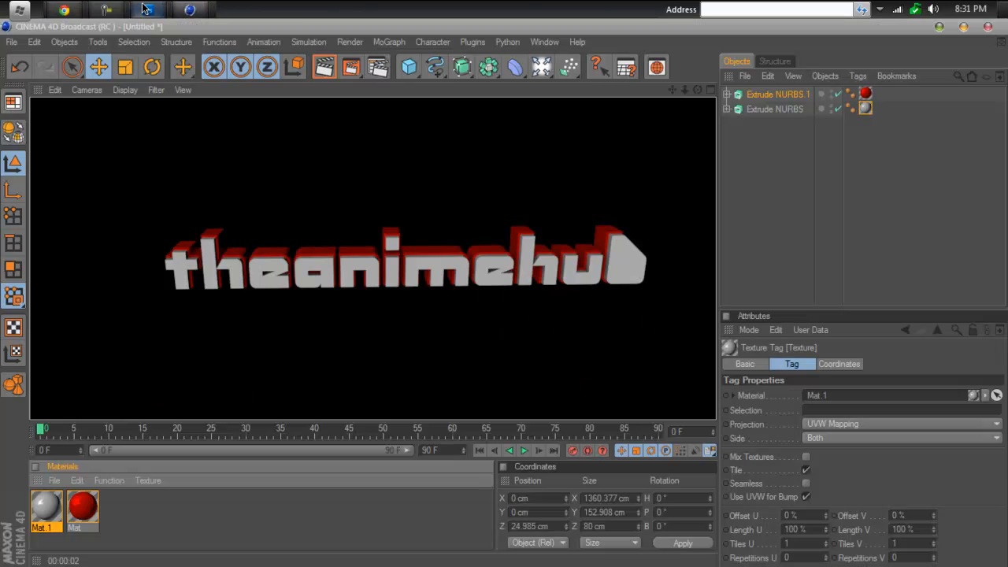
Darken the gray material's color to R, G and B 115 and render the perspective view.
double_click(46, 506)
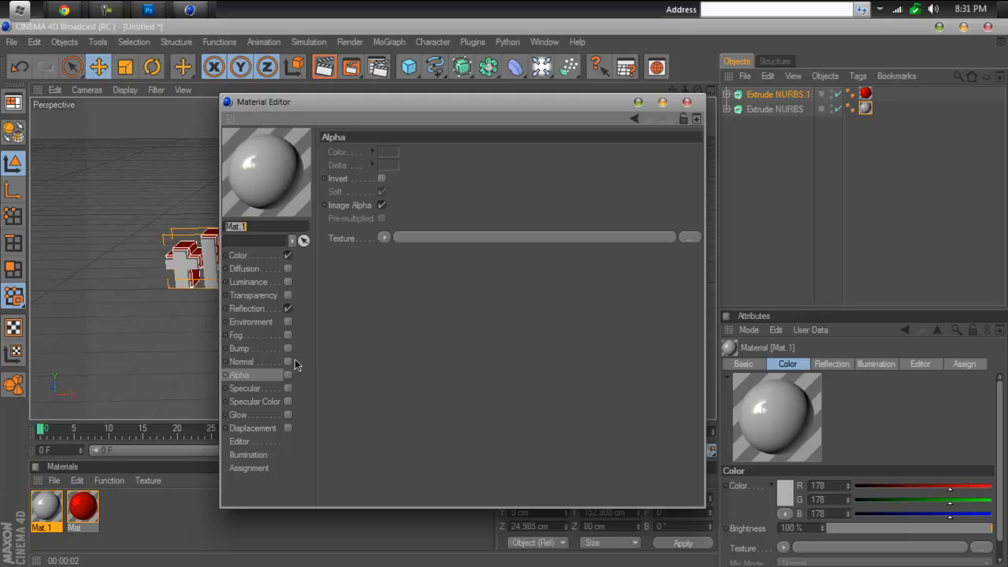
click(268, 309)
click(260, 256)
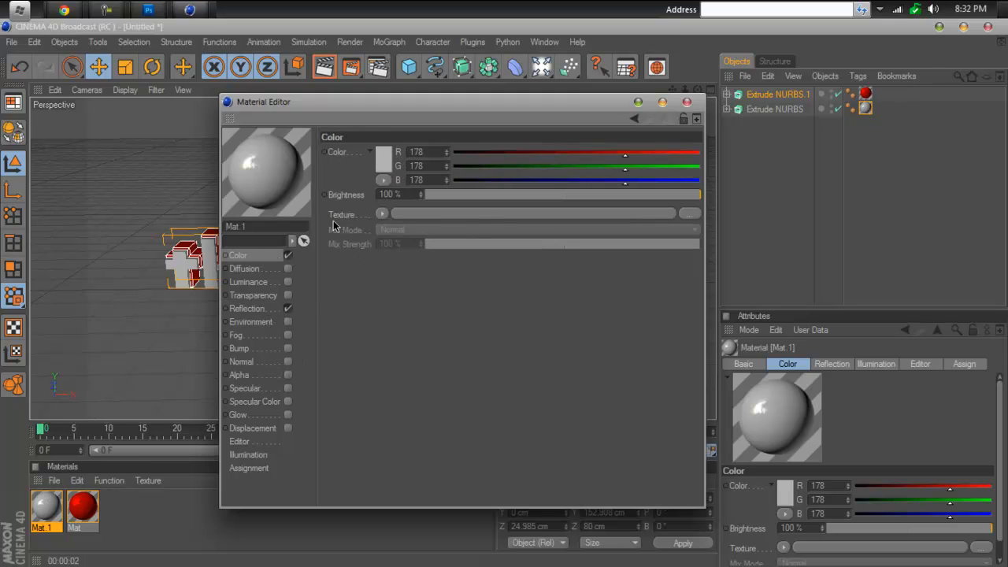
click(384, 158)
drag(304, 145, 294, 149)
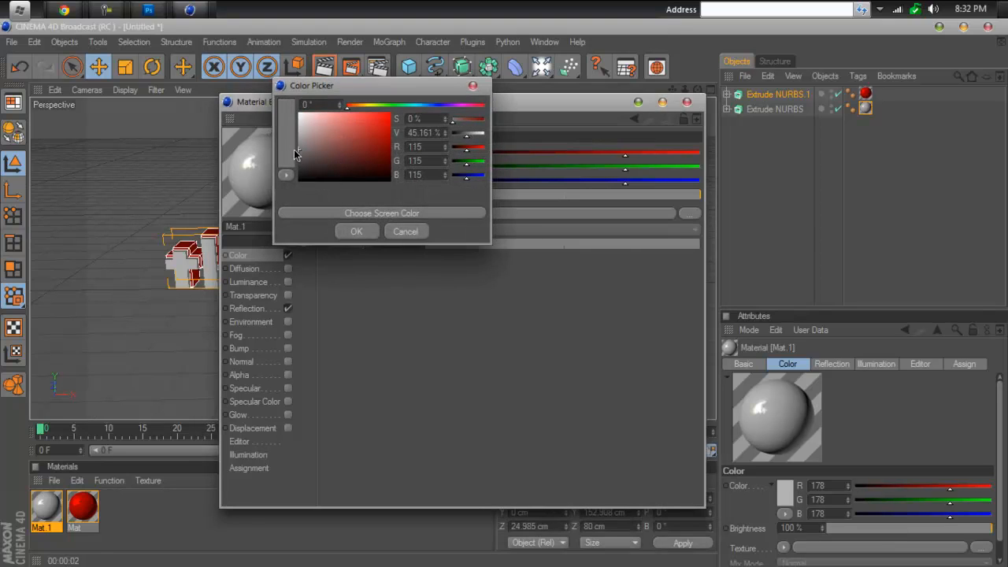
click(342, 228)
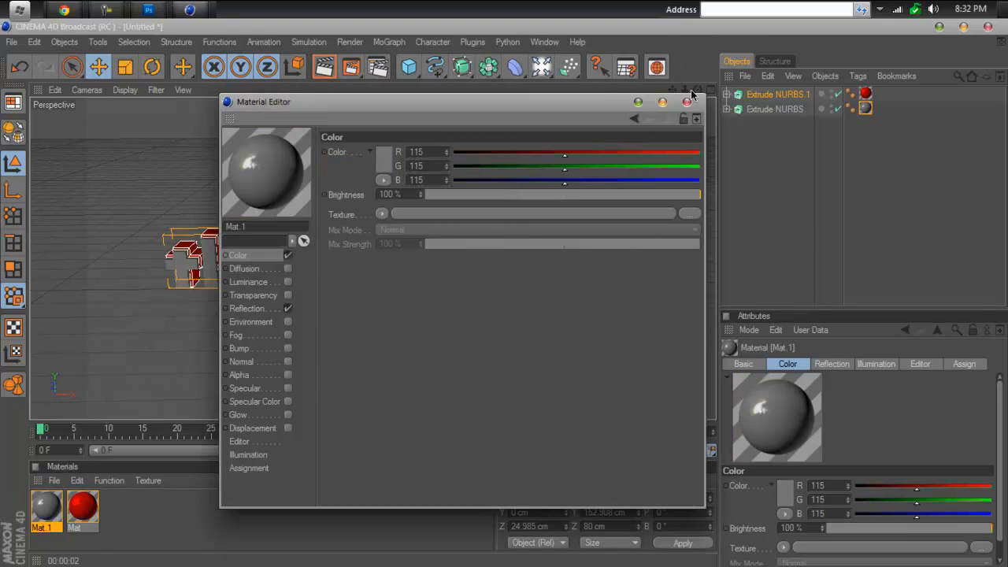
click(687, 102)
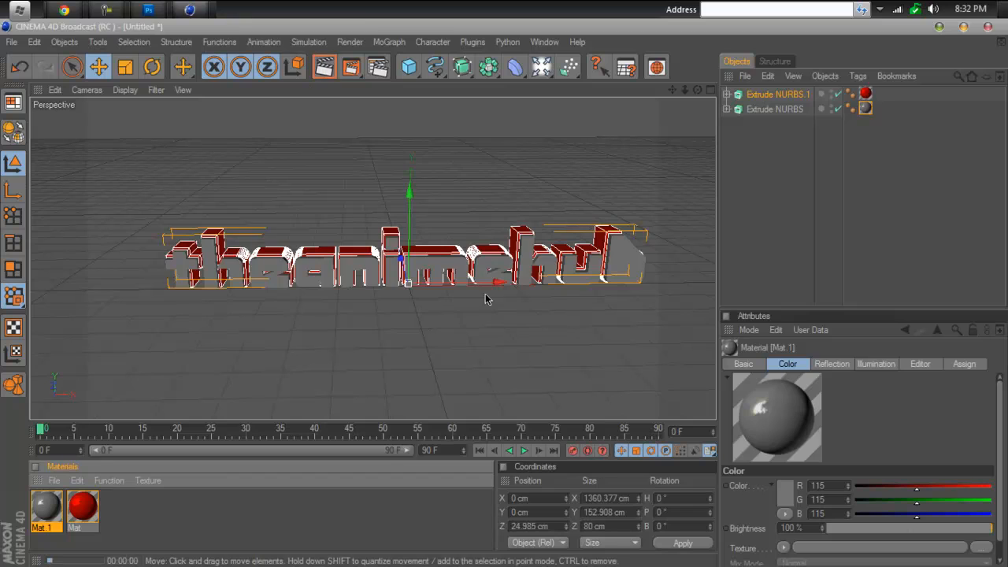
key(ctrl+r)
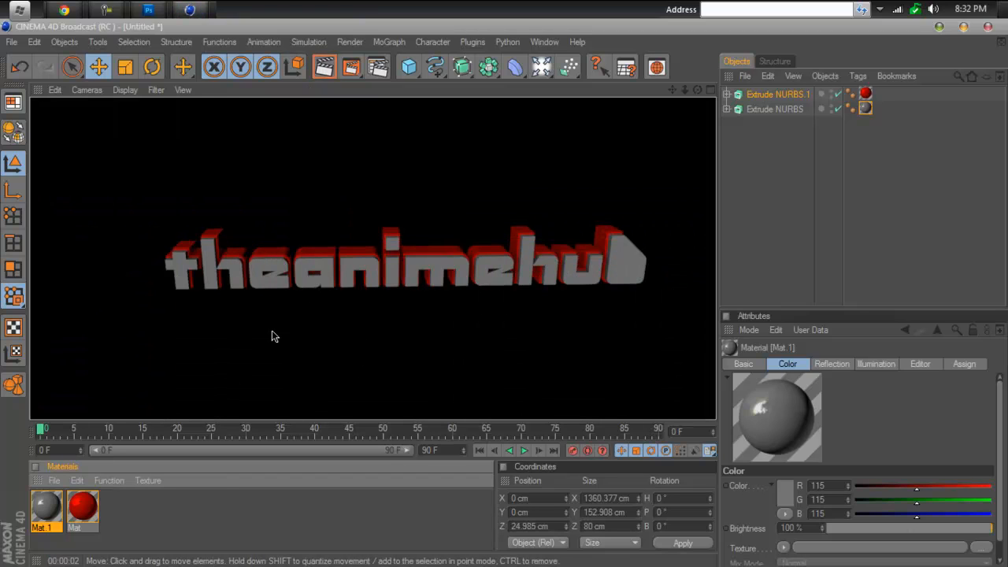
Frame the theanimehub text larger and from a lower, more frontal angle in the perspective view, with the original Extrude NURBS selected.
scroll(272, 331, up, 1)
scroll(271, 331, down, 1)
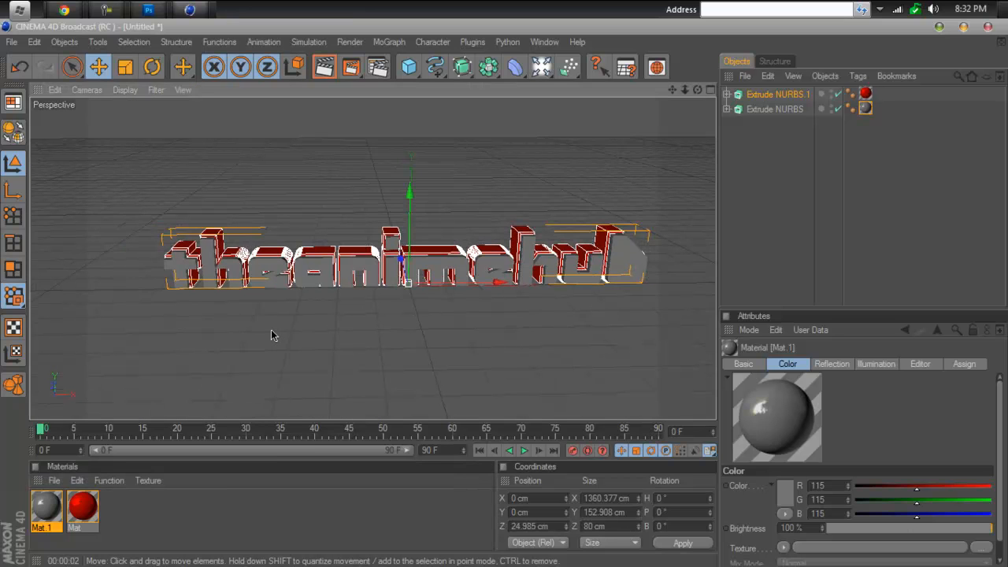
drag(697, 89, 697, 68)
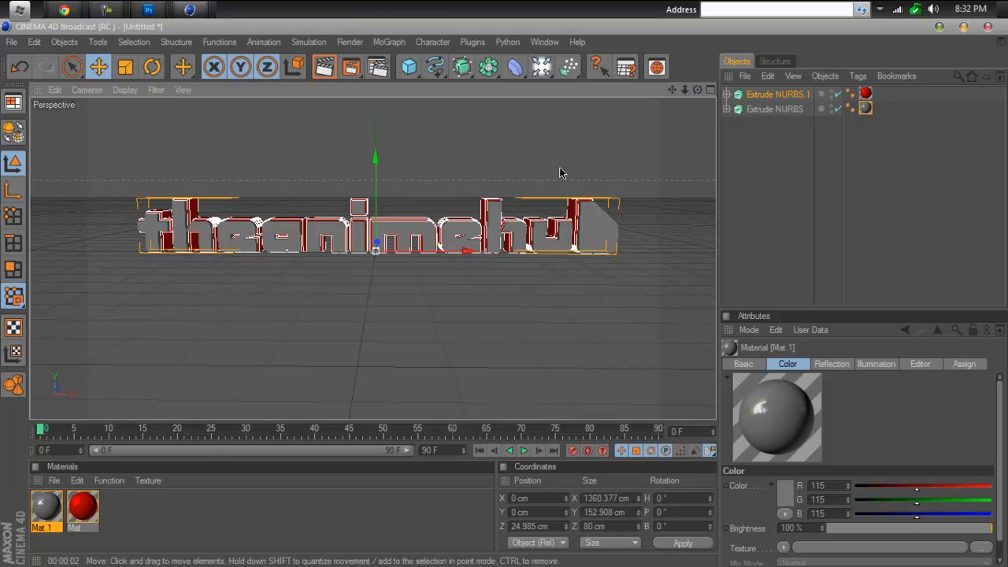
click(600, 228)
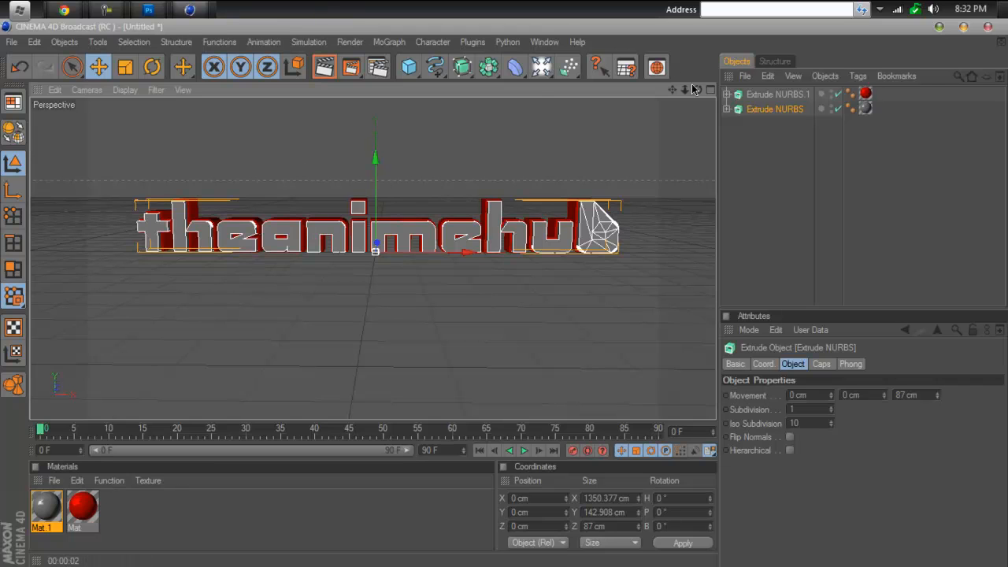
mouse_move(673, 89)
mouse_down()
mouse_move(702, 110)
mouse_move(677, 102)
mouse_up()
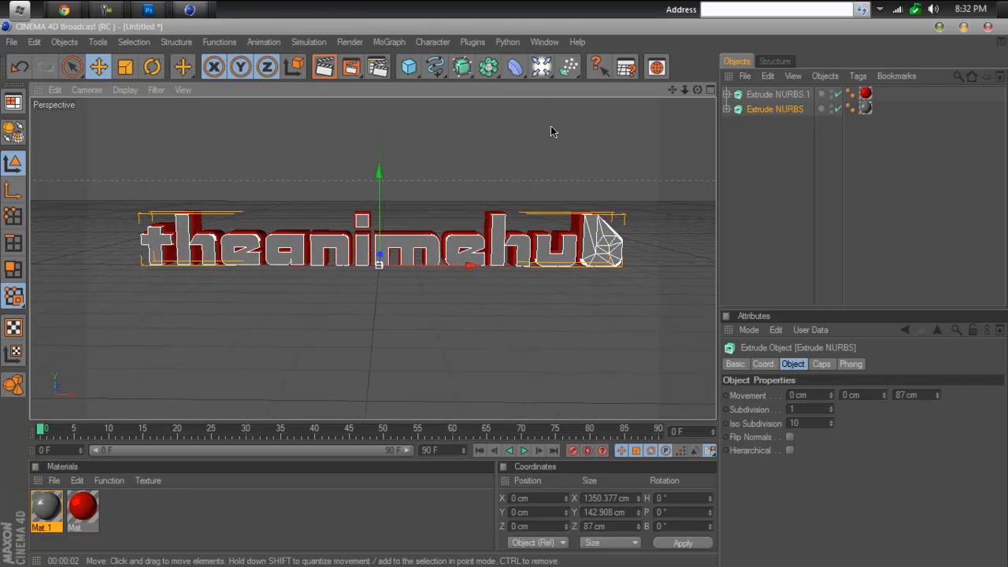
scroll(536, 129, up, 2)
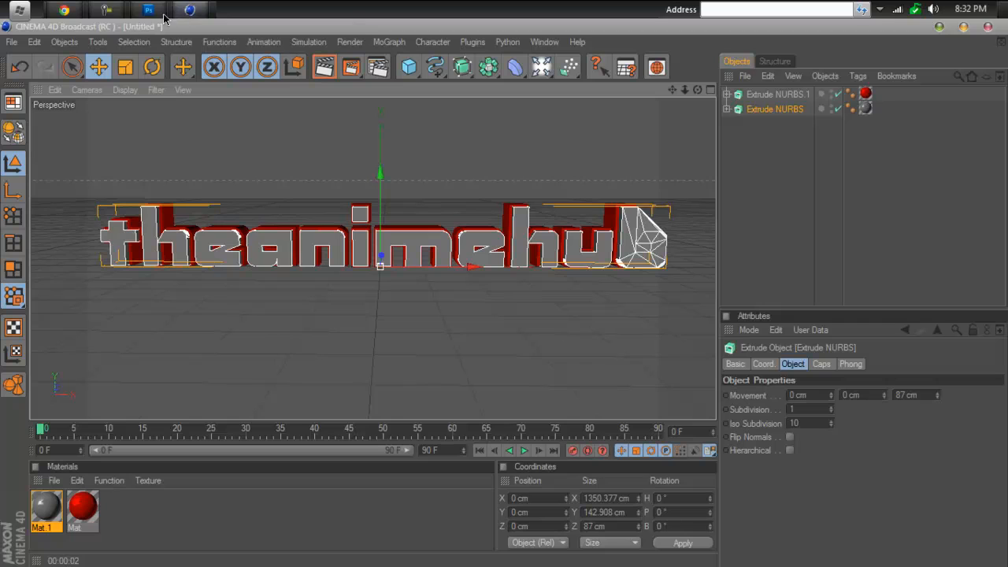
click(108, 9)
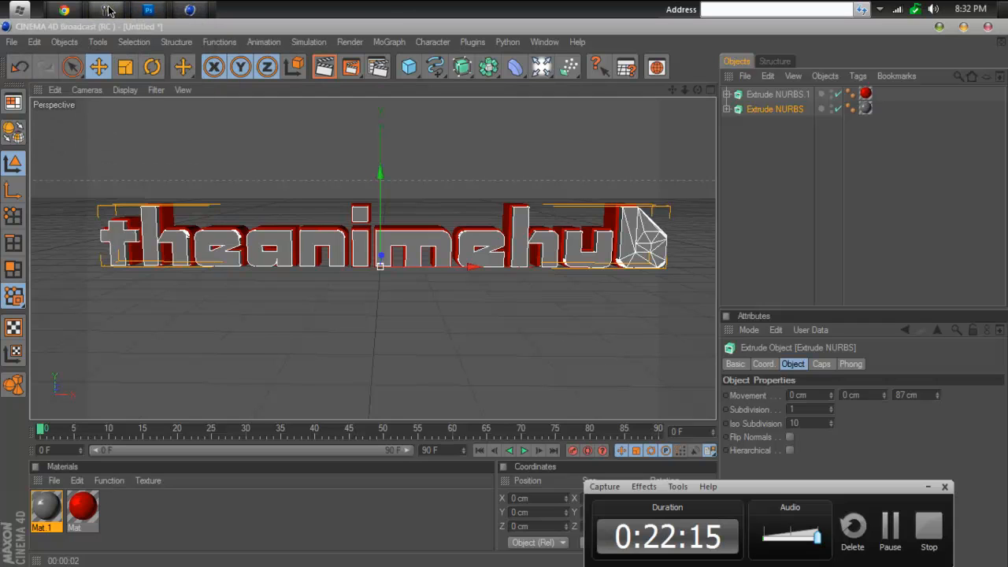
click(108, 9)
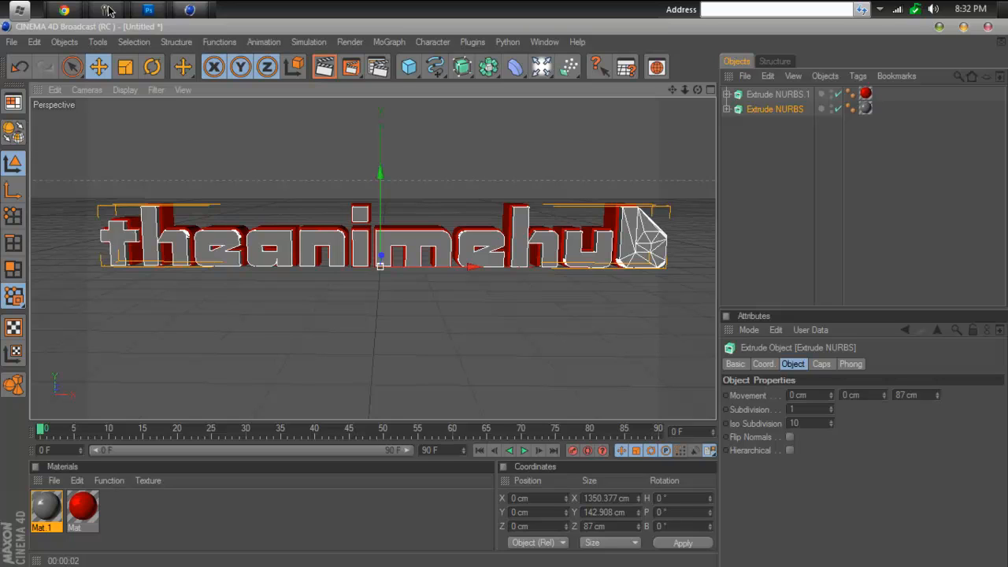
click(107, 9)
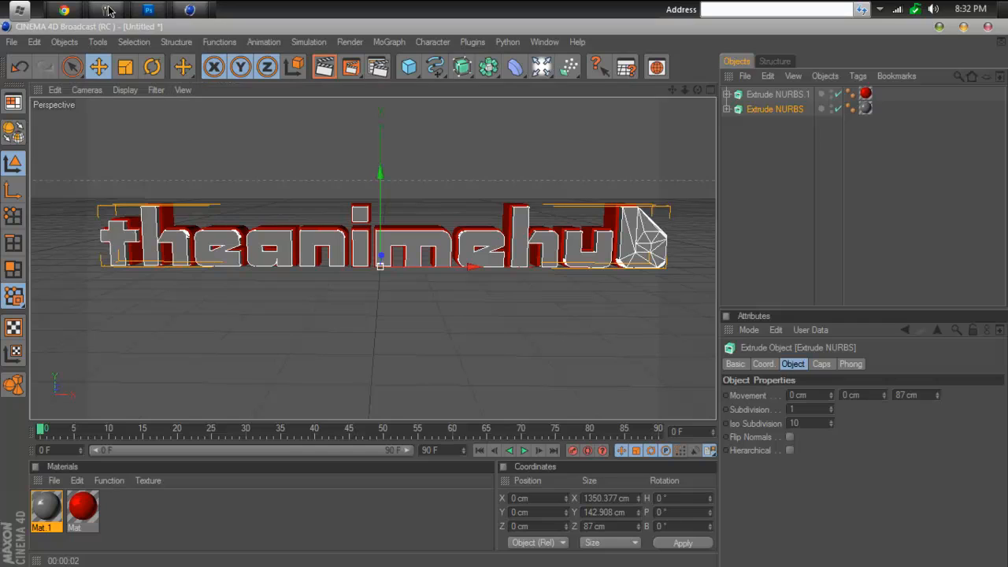
click(893, 529)
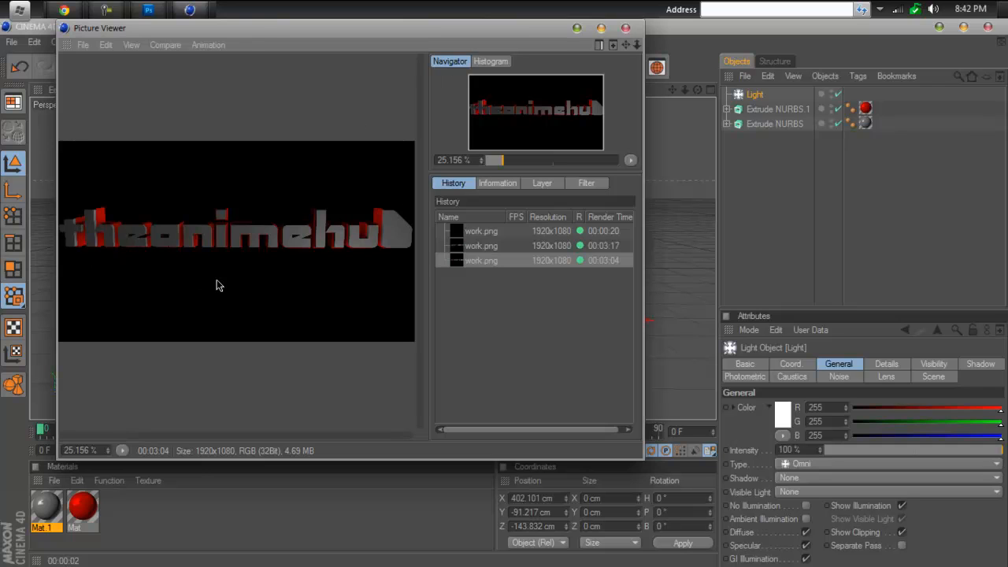
Close the Picture Viewer and quit CINEMA 4D, choosing to save the changes to the project.
click(576, 27)
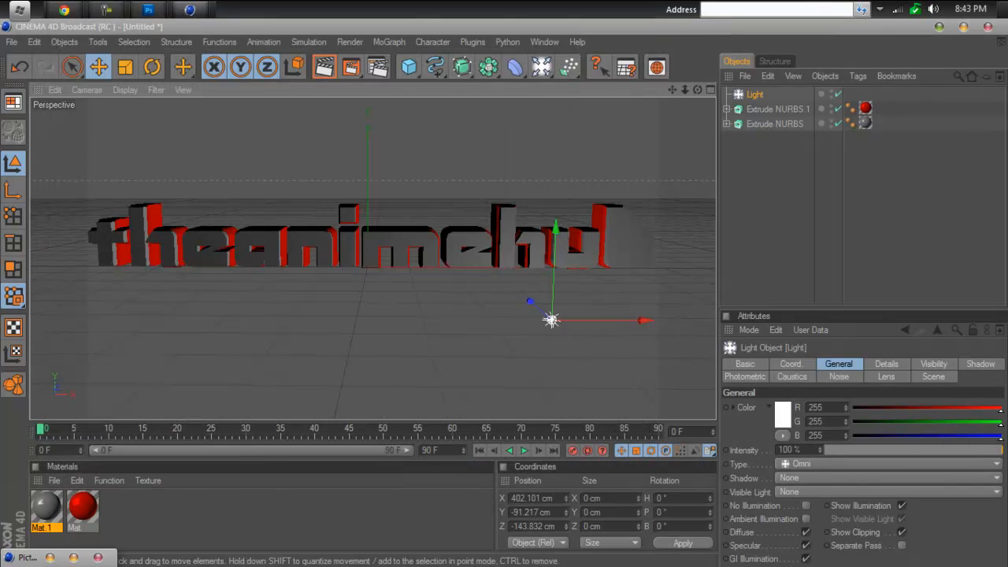
click(98, 558)
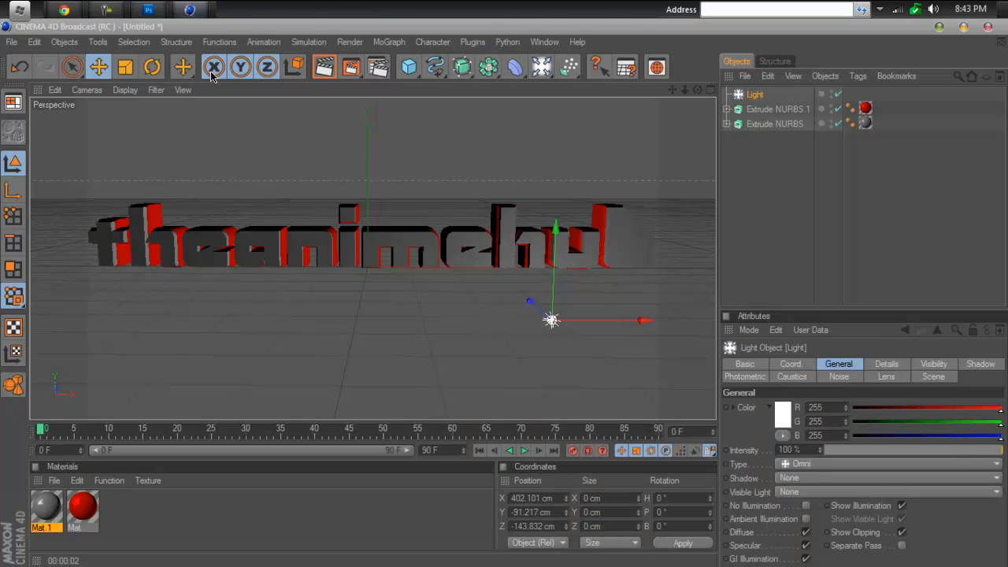
click(989, 27)
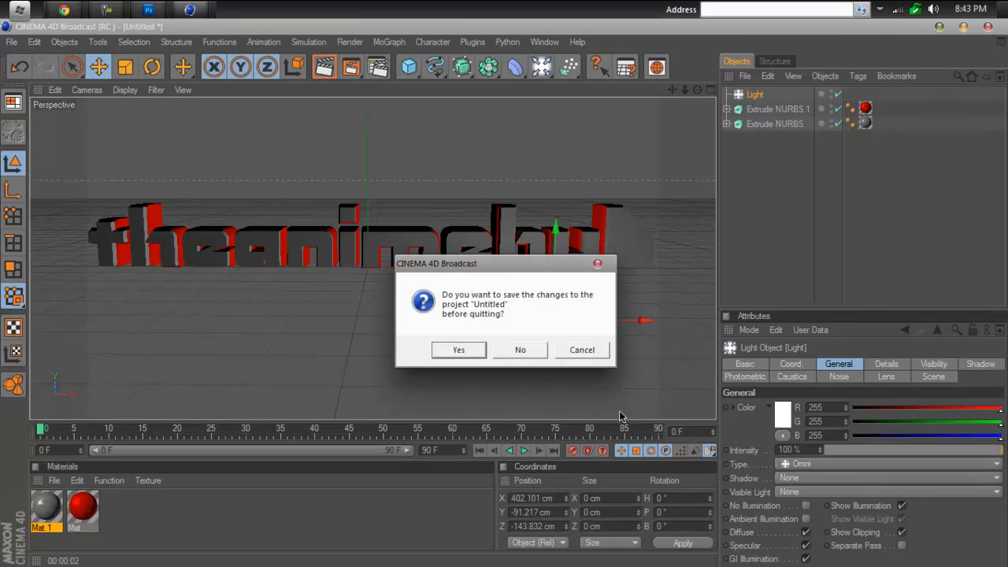
click(459, 350)
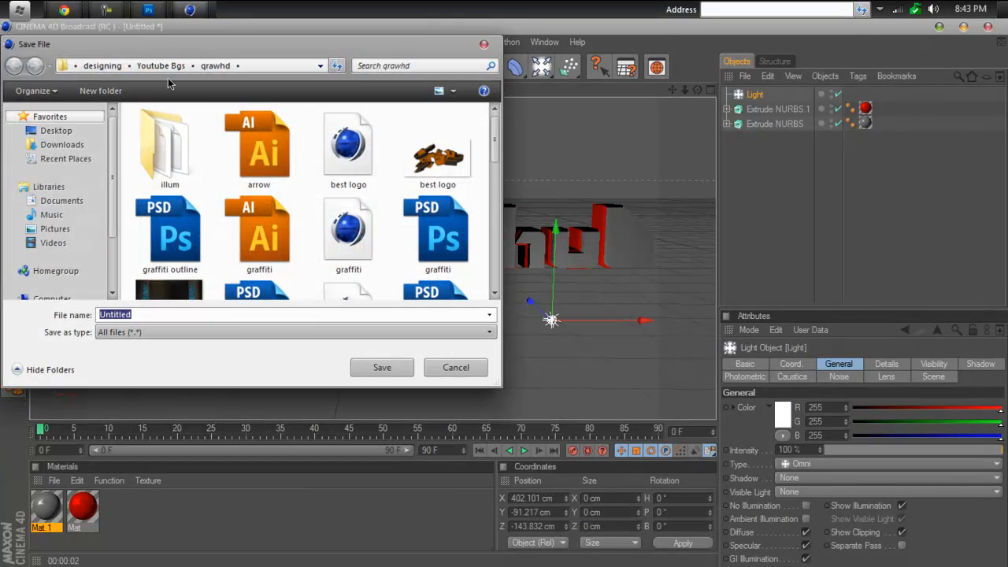
Create a new folder inside Youtube Bgs and try to name it qrawhd, declining the folder merge.
click(162, 66)
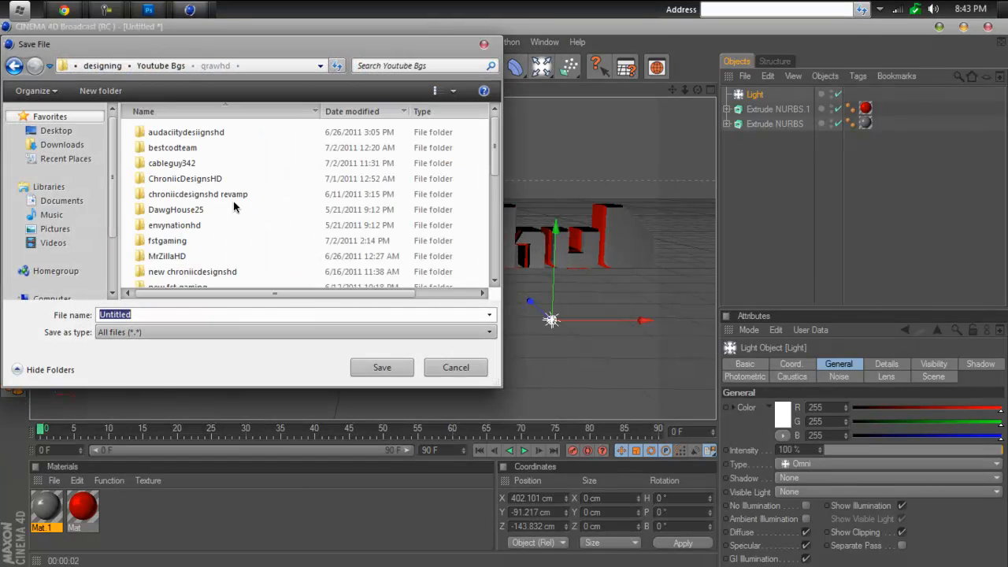
click(131, 93)
text(qr)
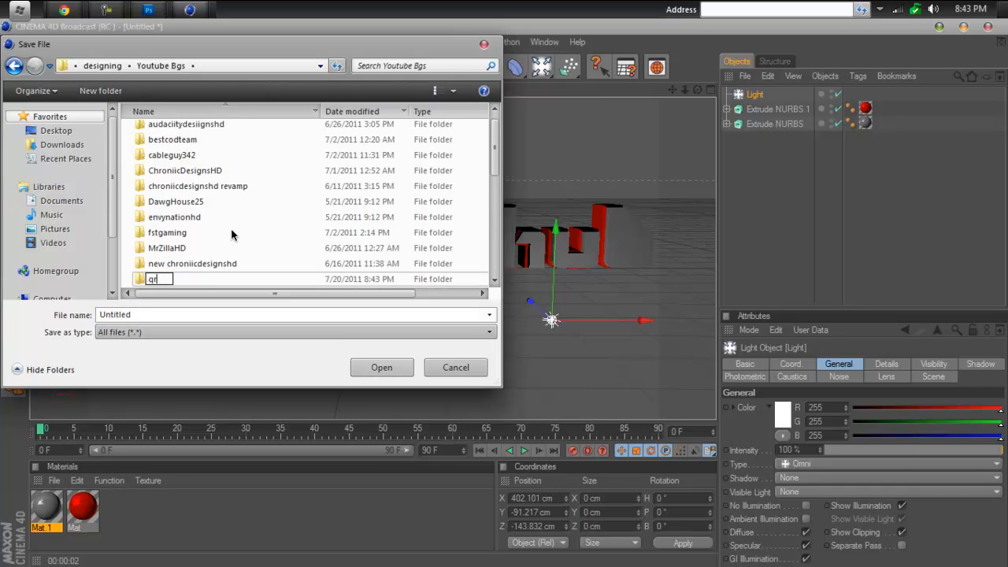
text(awhd)
key(Return)
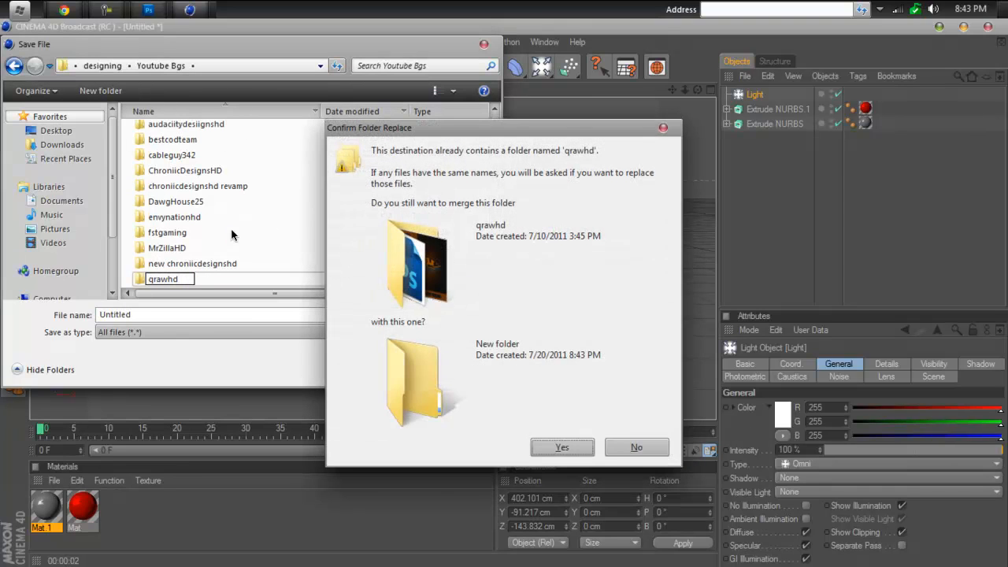
click(638, 450)
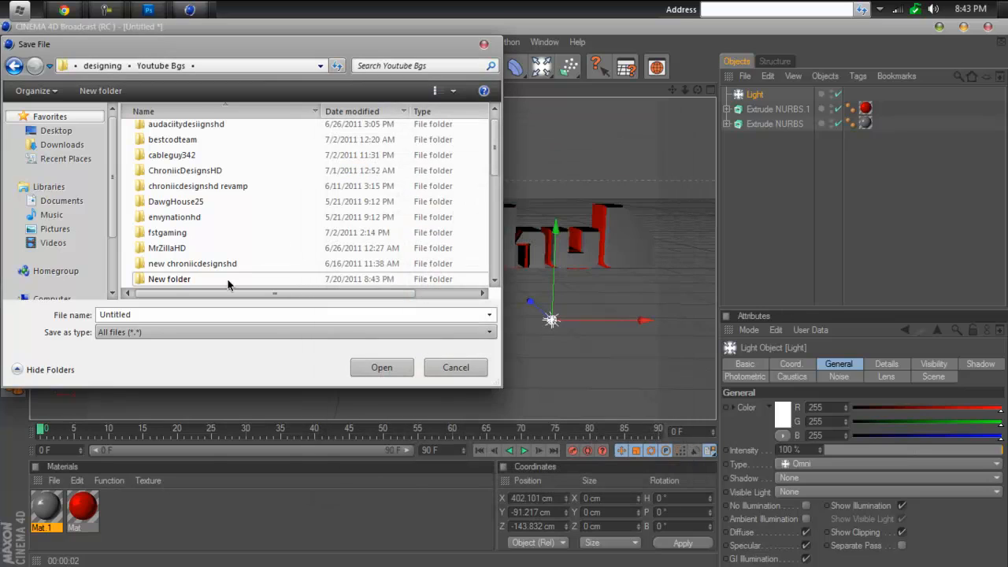
Rename the new folder theanimehub and save the CINEMA 4D project in it as theanimeclub.
click(174, 281)
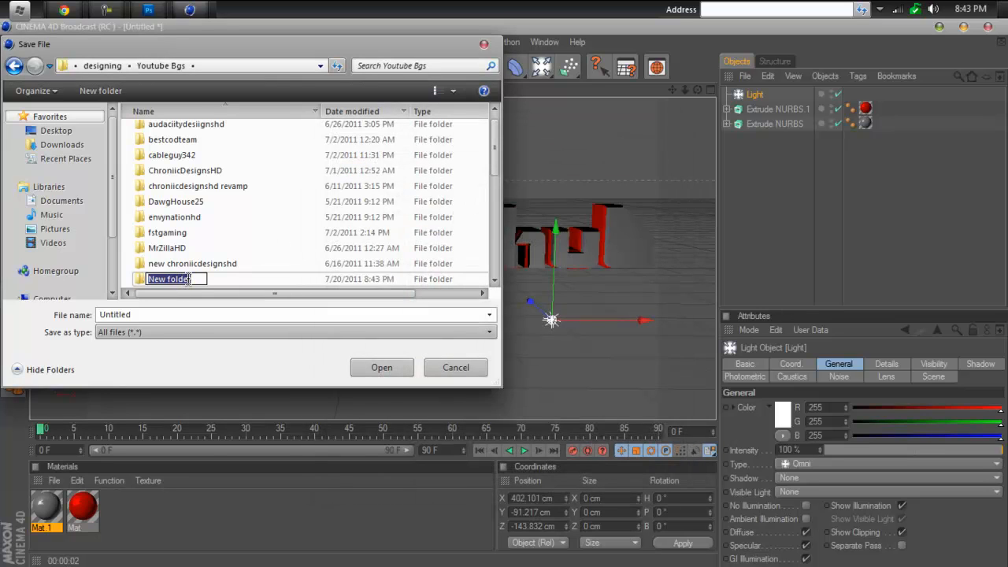
text(theanimehub)
key(Return)
double_click(189, 281)
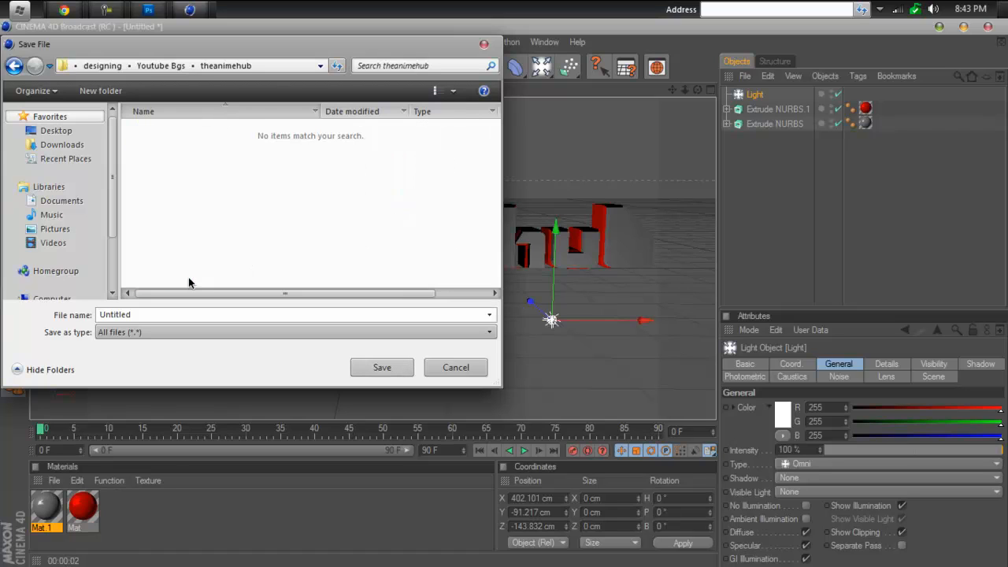
double_click(126, 314)
text(tea)
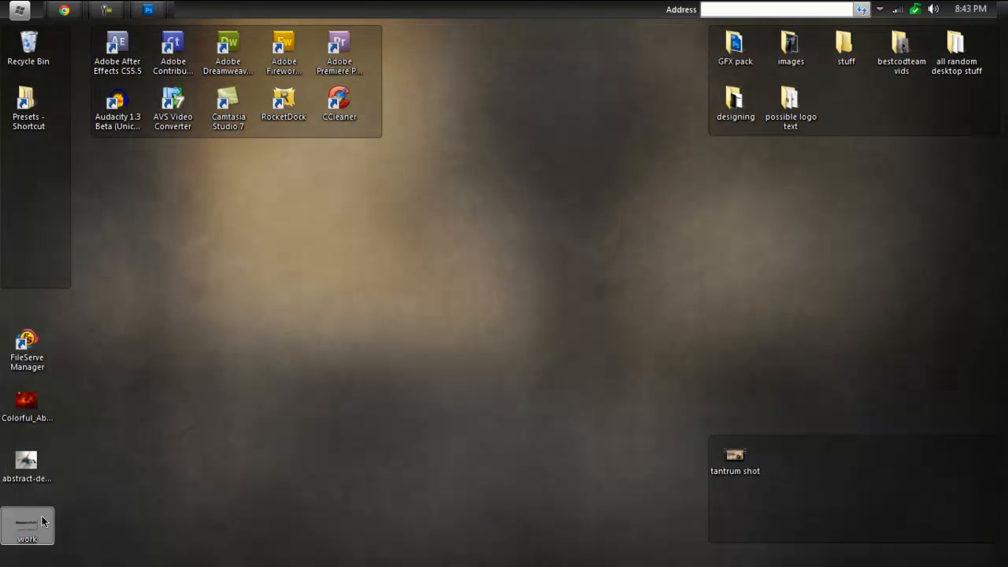
Rename the rendered image work on the desktop as theanimehub.
key(F2)
text(theanim)
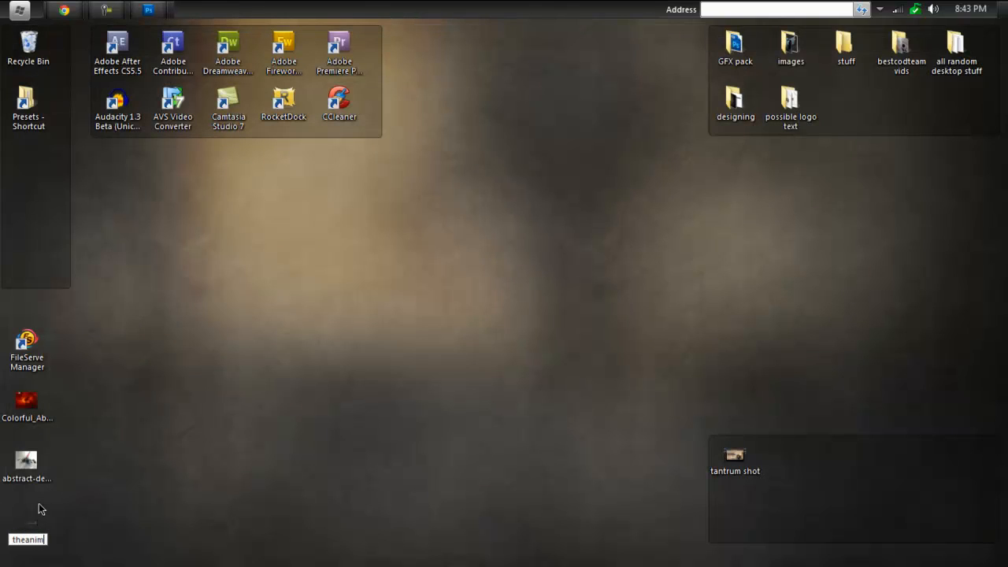
text(ehub)
key(Return)
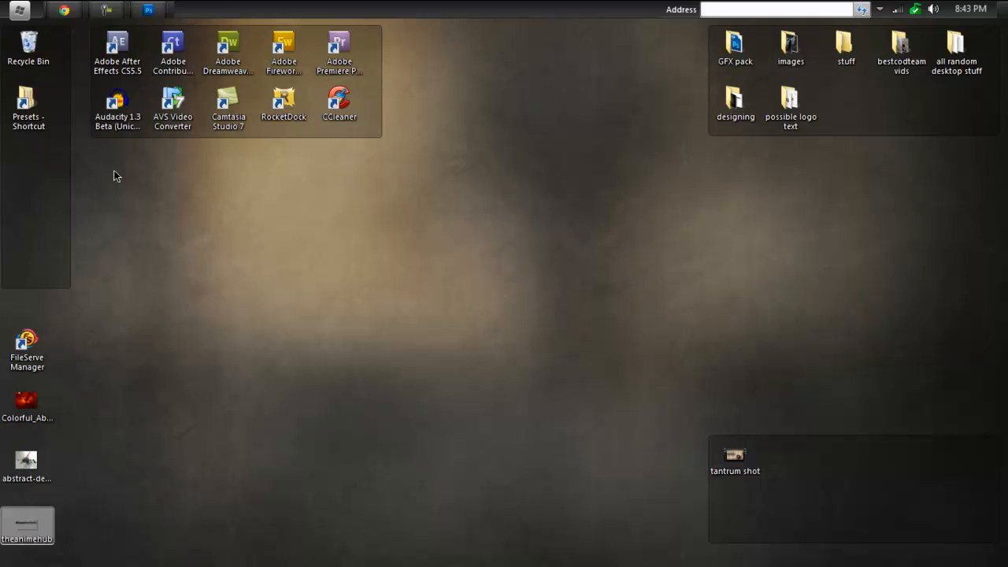
click(257, 403)
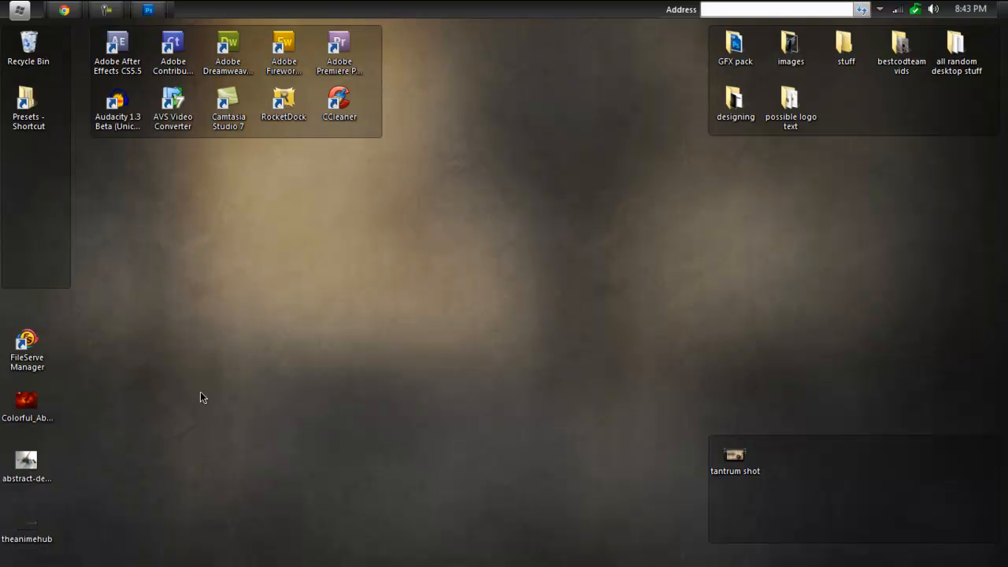
Select the two abstract images and the theanimehub render on the desktop for transfer, and open the folder designing > Youtube Bgs > theanimehub.
drag(101, 373, 8, 549)
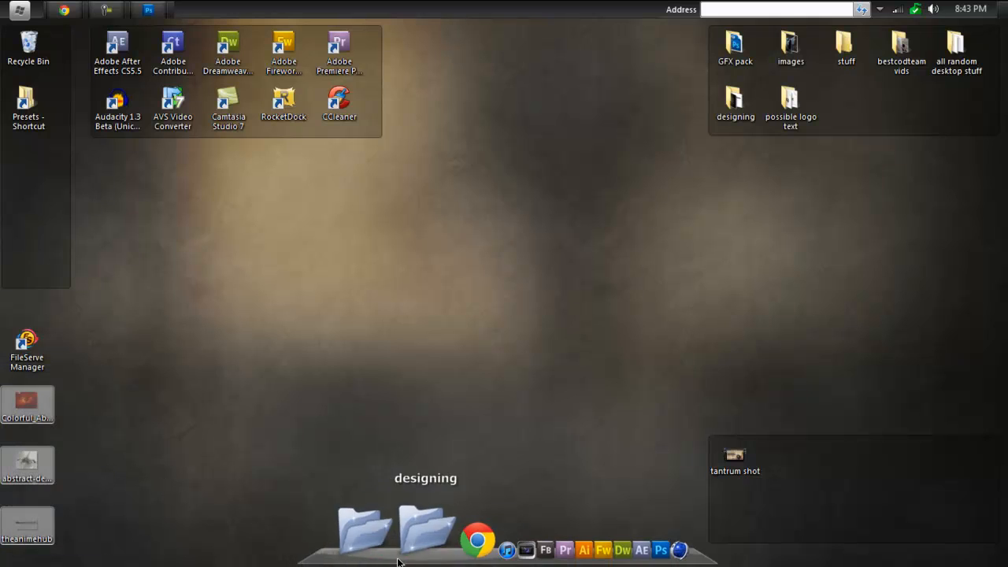
double_click(387, 378)
click(407, 548)
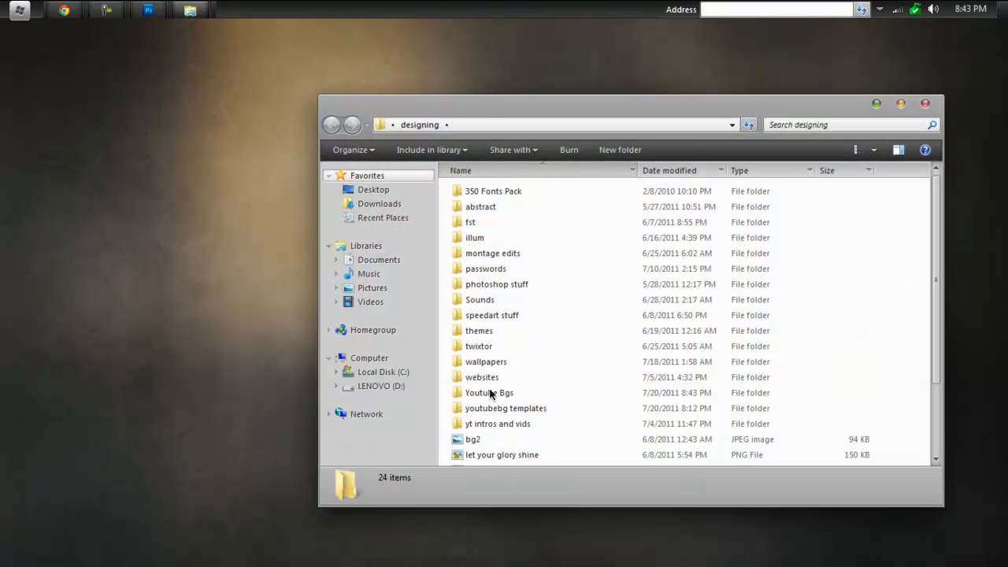
double_click(489, 392)
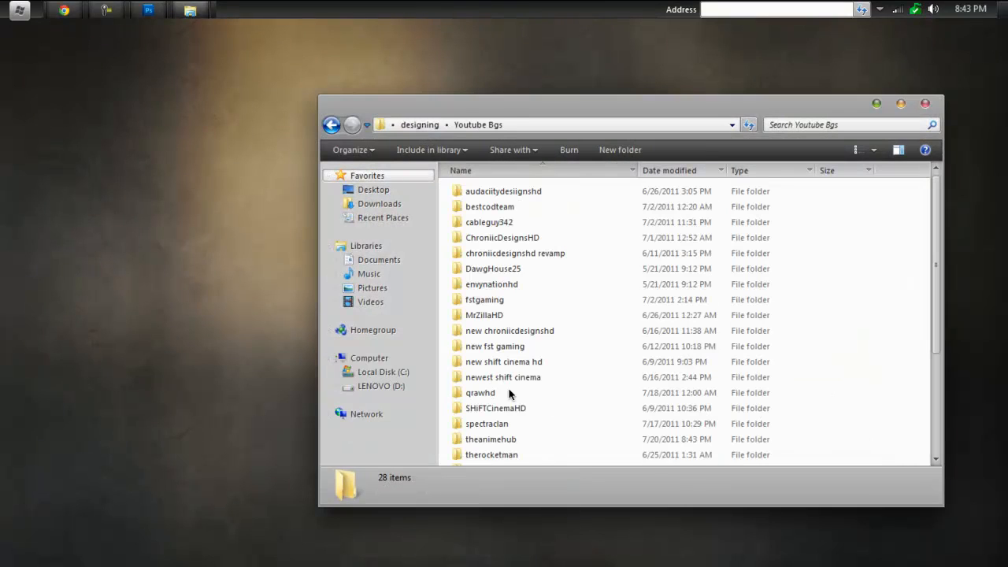
double_click(519, 441)
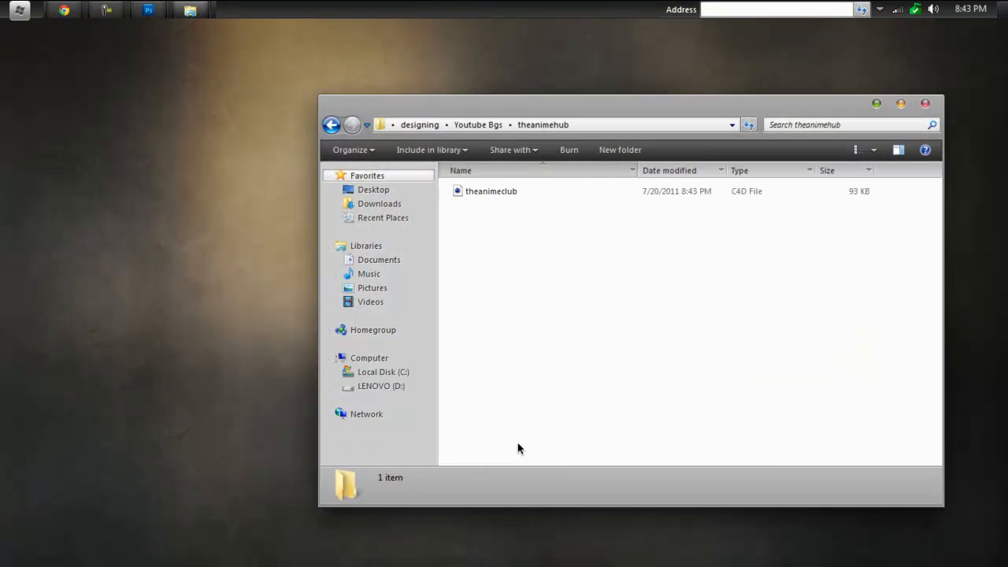
Rename the C4D project file in the folder as theanimehub.
click(515, 198)
click(517, 198)
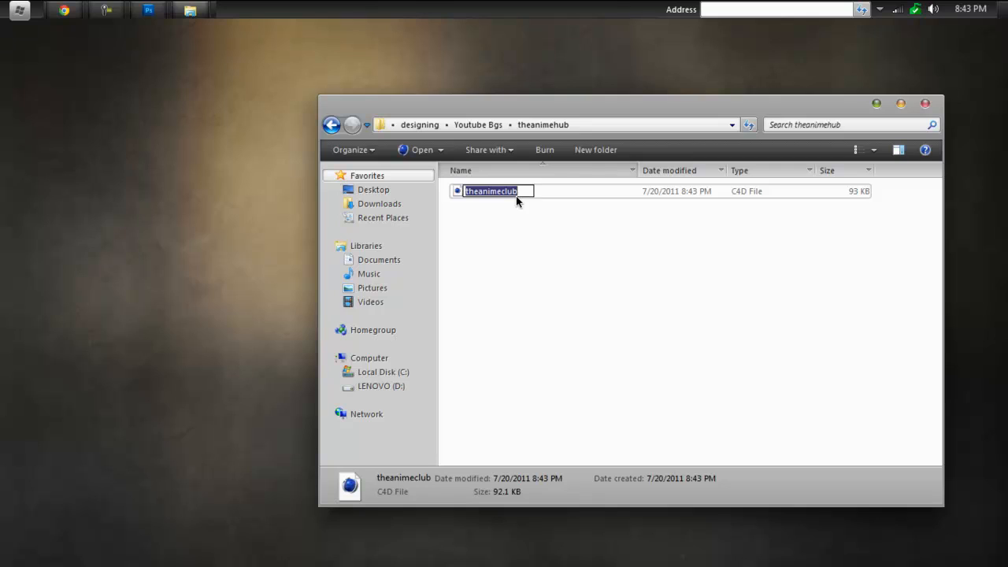
text(thaen)
key(BackSpace)
key(BackSpace)
key(BackSpace)
text(eanimehub)
key(Return)
Paste the three desktop images into the theanimehub folder and preview the theanimehub PNG, closing the viewer and folder when done.
key(ctrl+v)
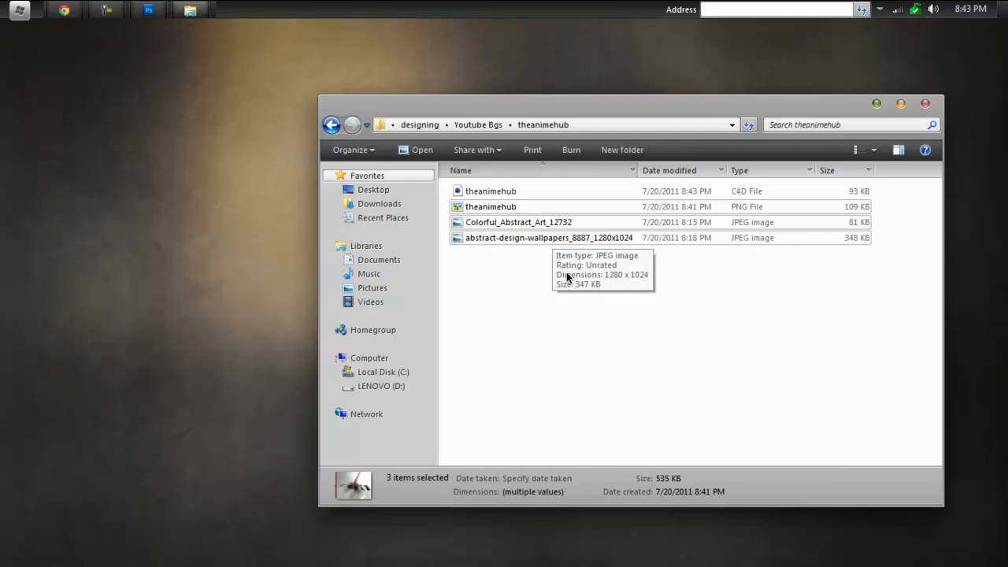
click(566, 271)
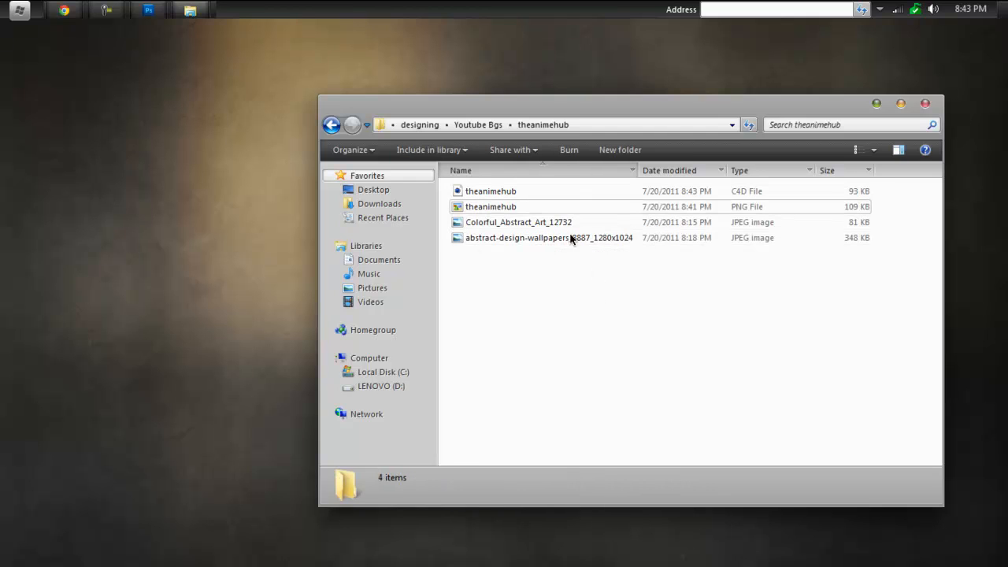
double_click(483, 209)
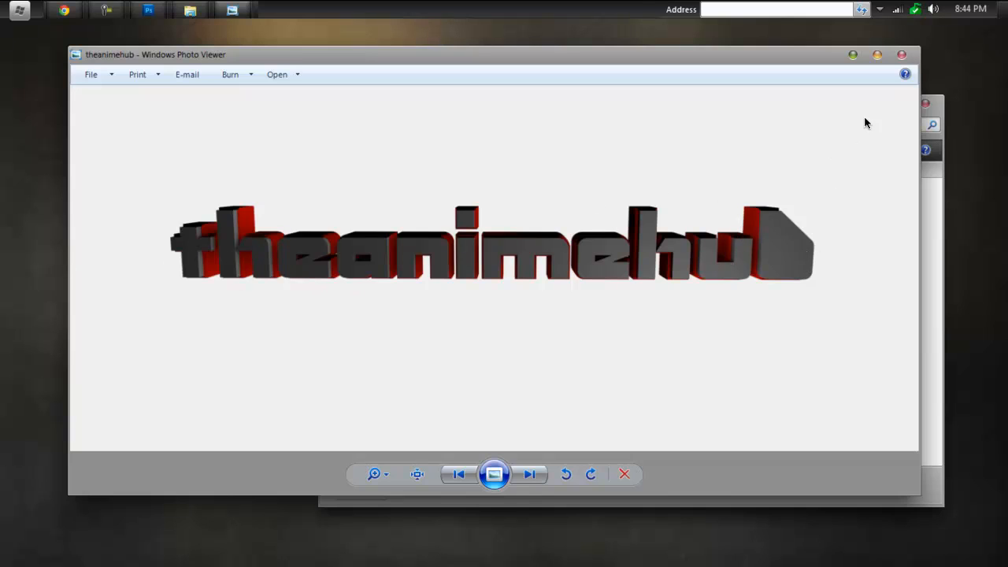
click(903, 55)
click(927, 104)
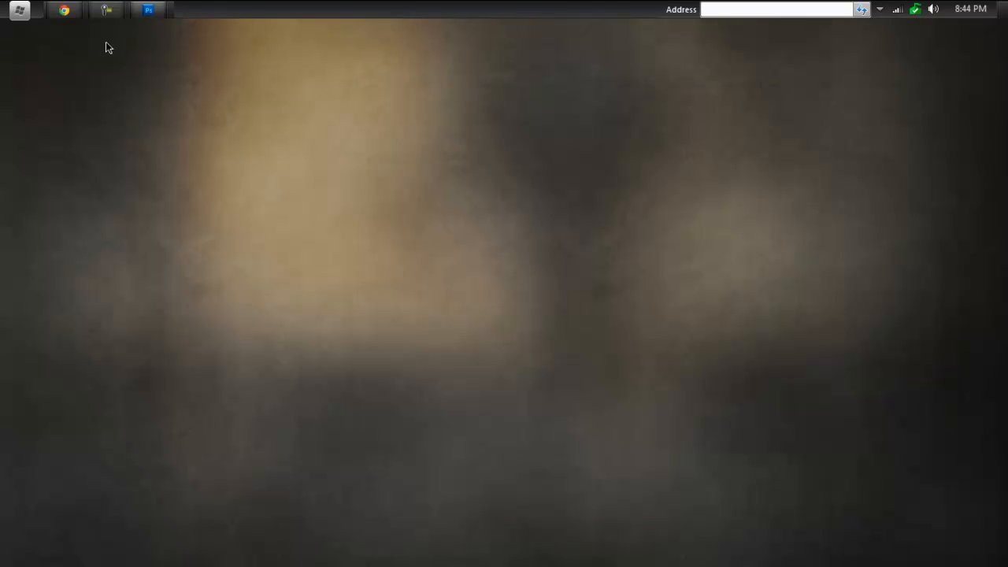
Switch to Photoshop and save the metal template as layout 1 in PSD format in the Youtube Bgs > theanimehub folder.
click(156, 13)
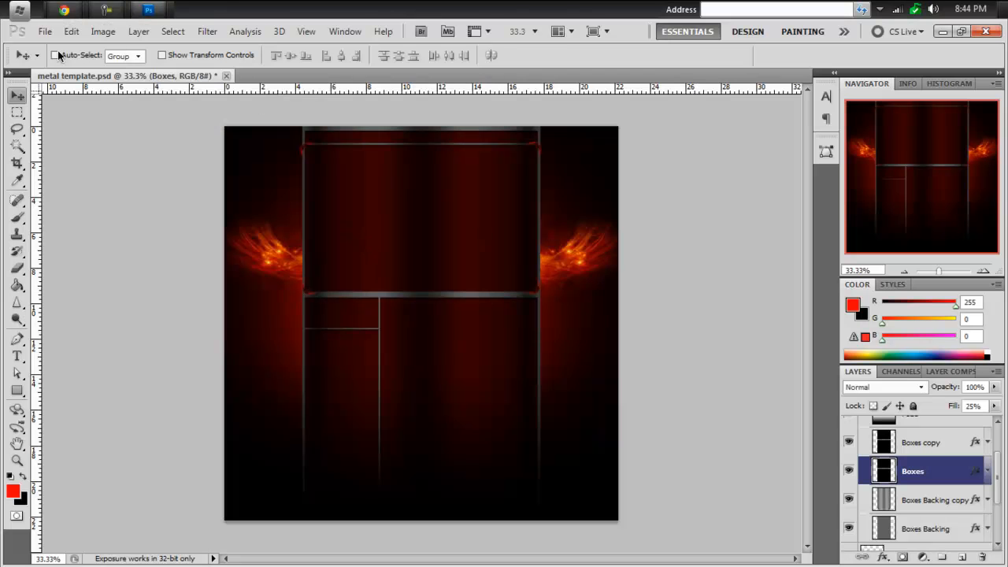
click(45, 32)
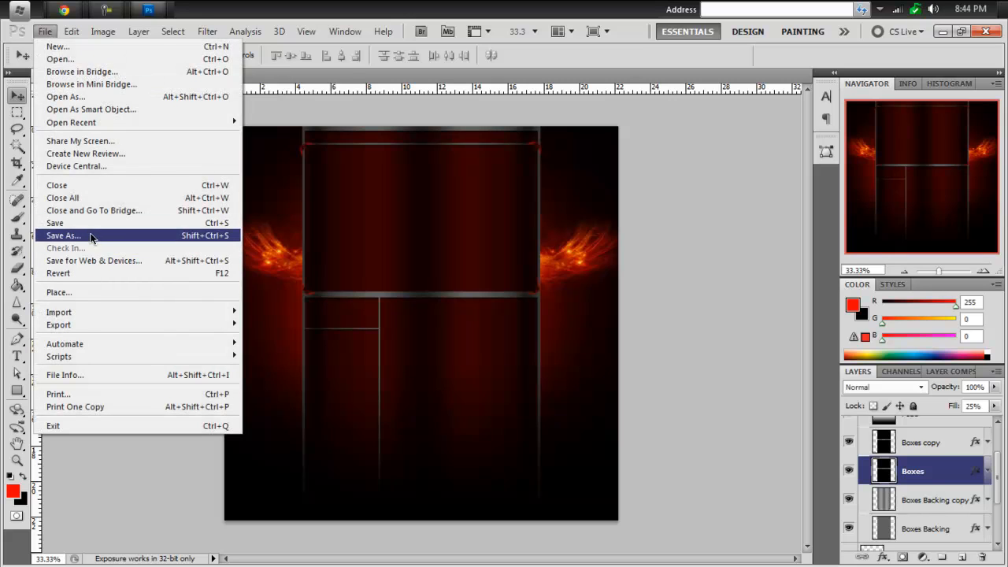
click(91, 236)
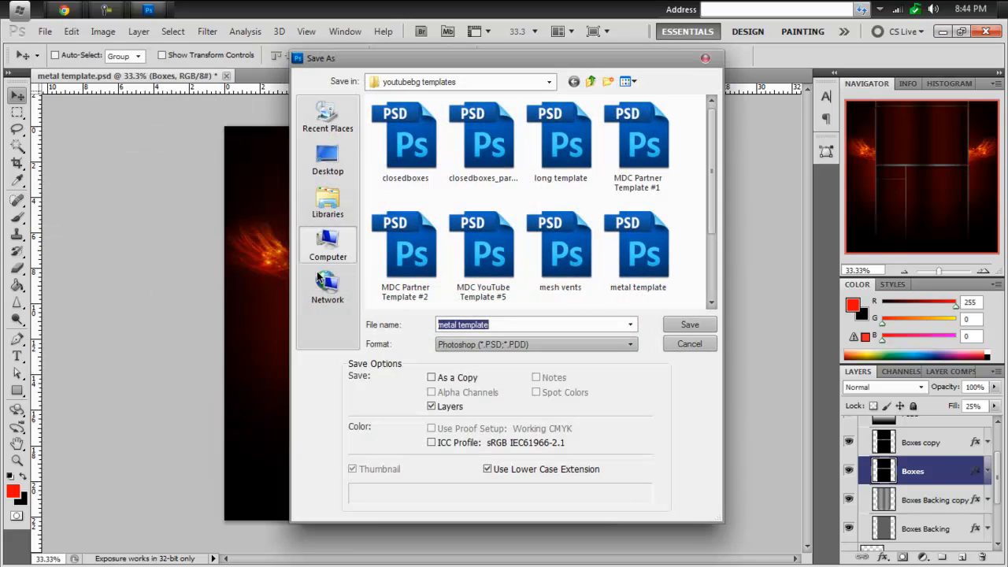
click(587, 83)
double_click(403, 281)
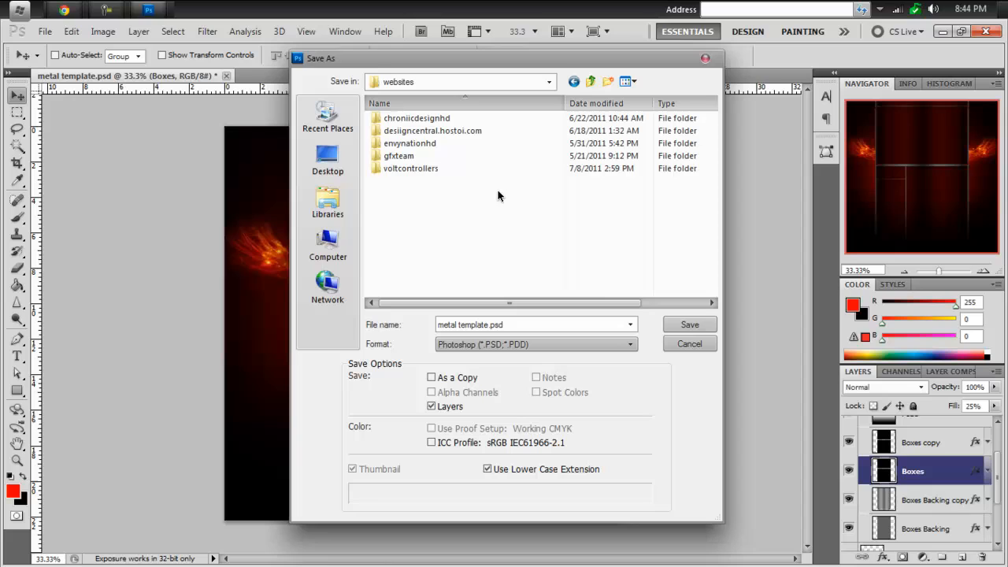
click(591, 82)
double_click(441, 275)
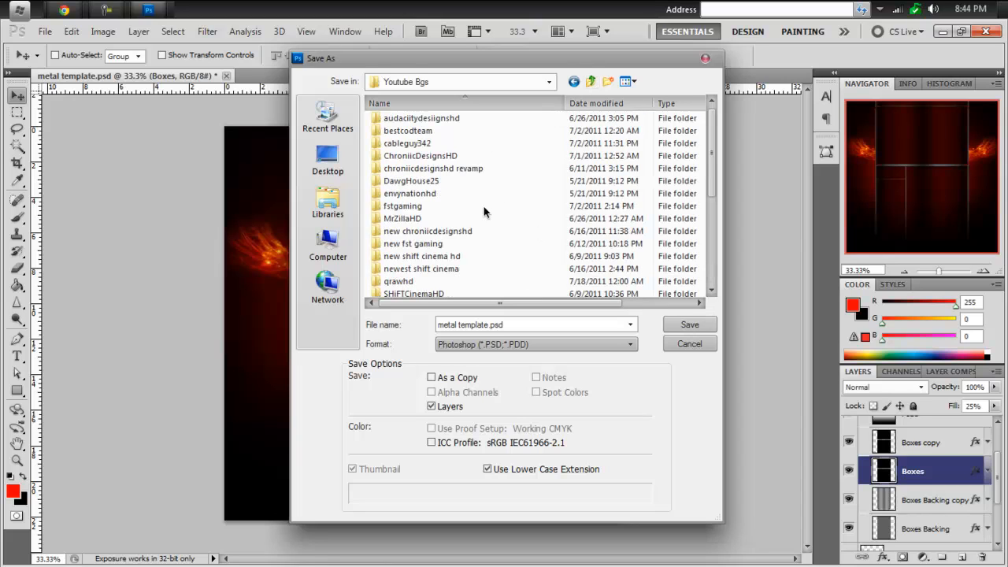
scroll(465, 228, down, 3)
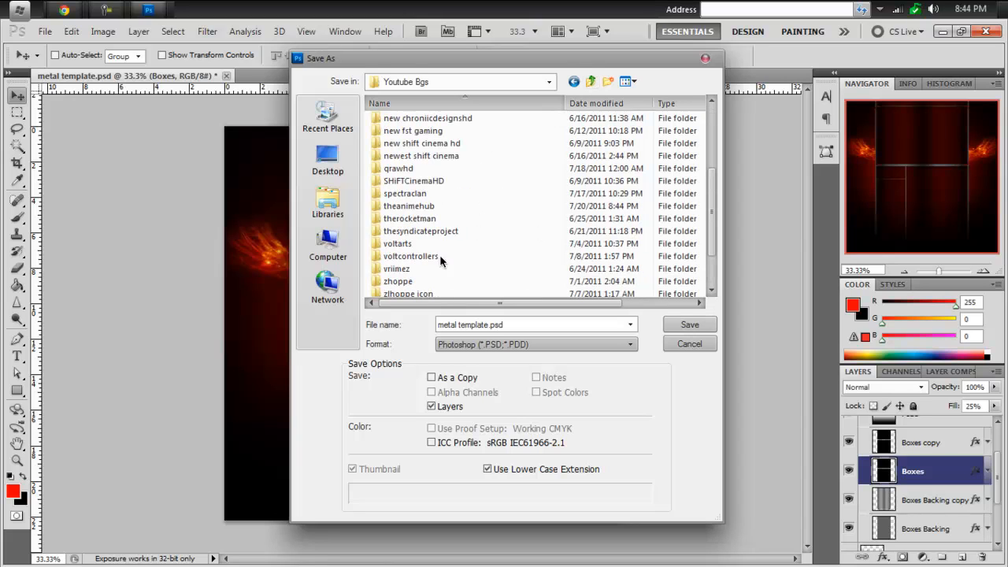
double_click(422, 206)
text(layout 1)
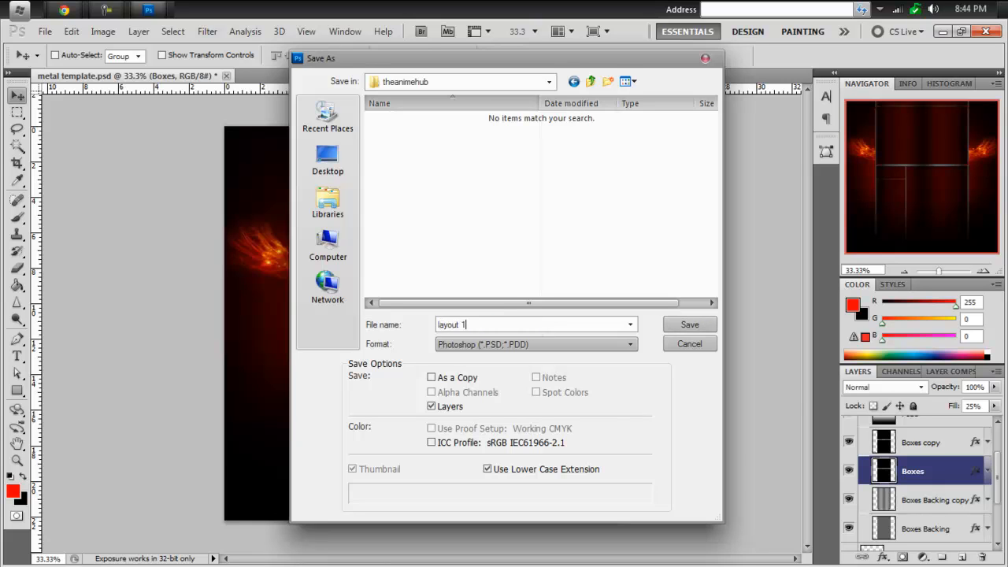
key(Return)
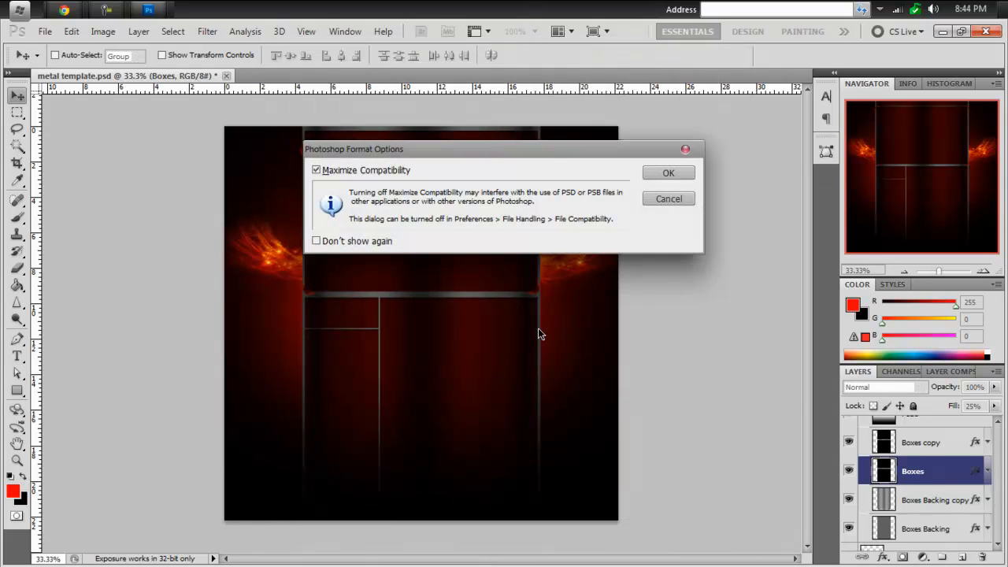
key(Return)
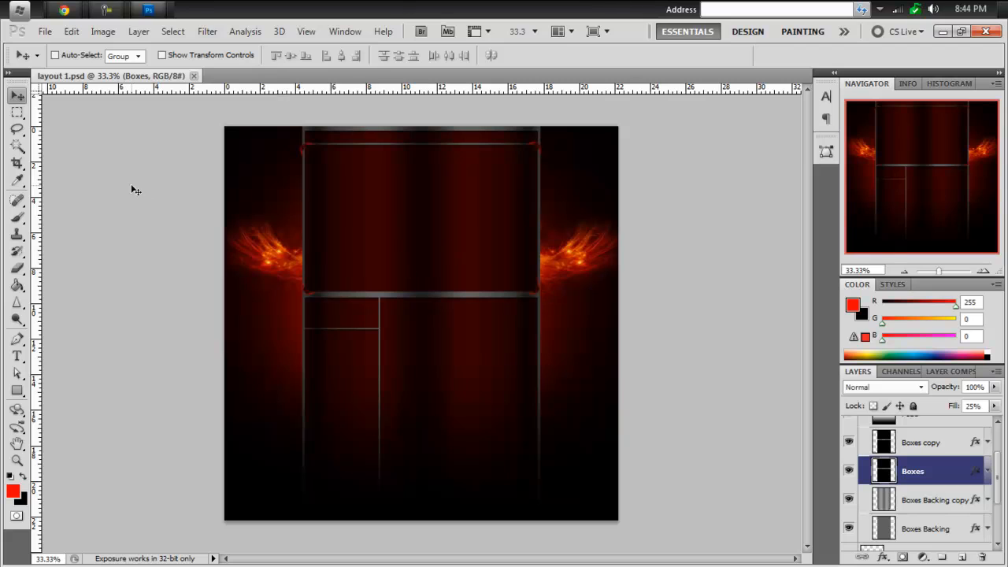
Place the theanimehub render into the layout and position the title just above the horizontal metal divider.
click(45, 31)
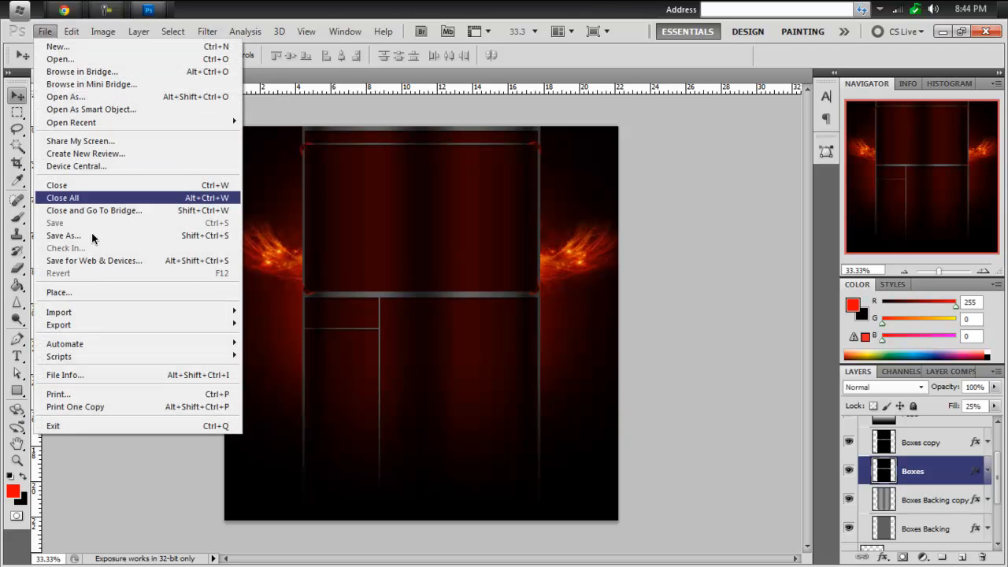
click(99, 286)
double_click(397, 281)
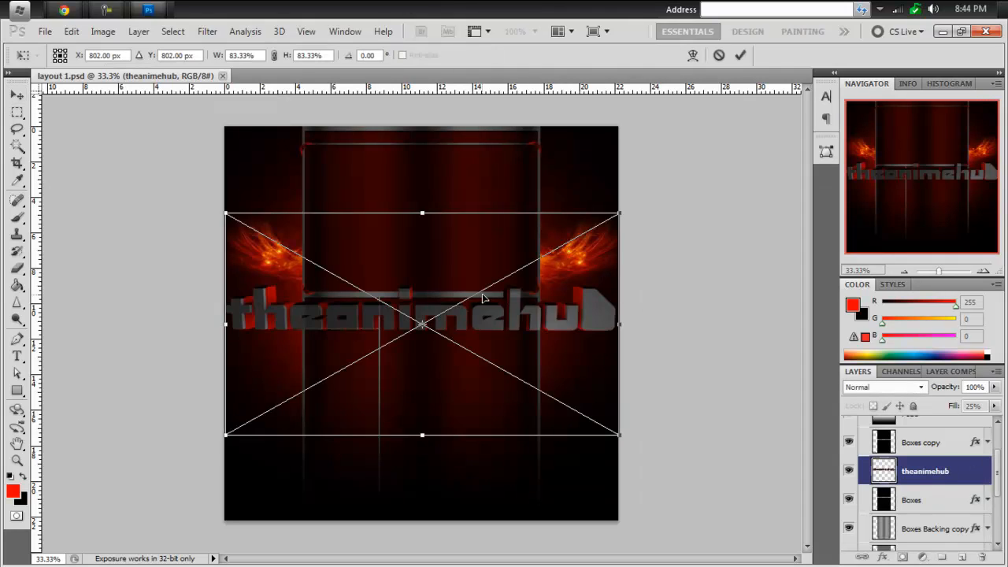
drag(483, 298, 480, 271)
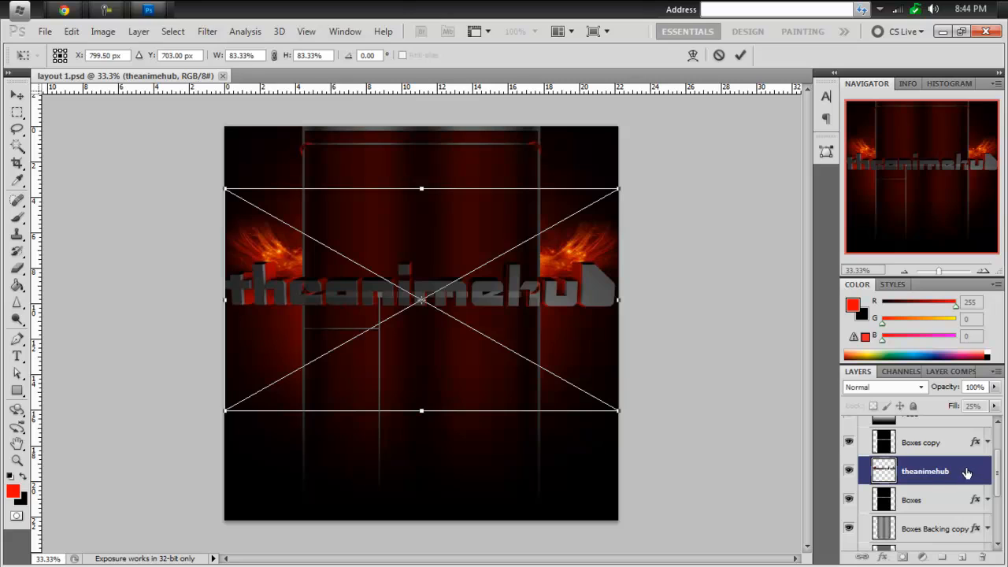
key(Return)
drag(513, 285, 511, 261)
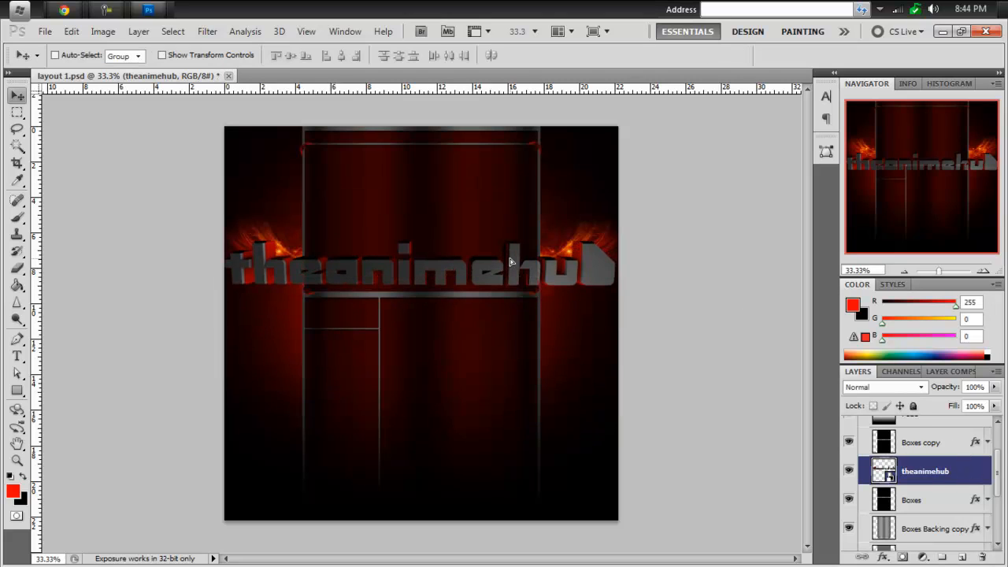
Move the theanimehub layer to the top of the layer stack above the corners group and collapse the keeptop group.
drag(970, 475, 945, 423)
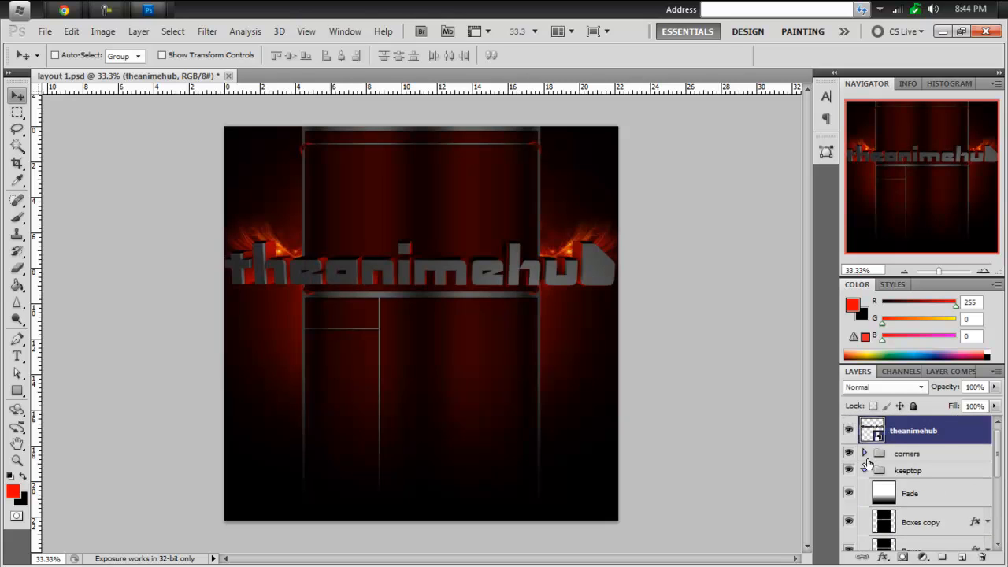
scroll(937, 479, down, 1)
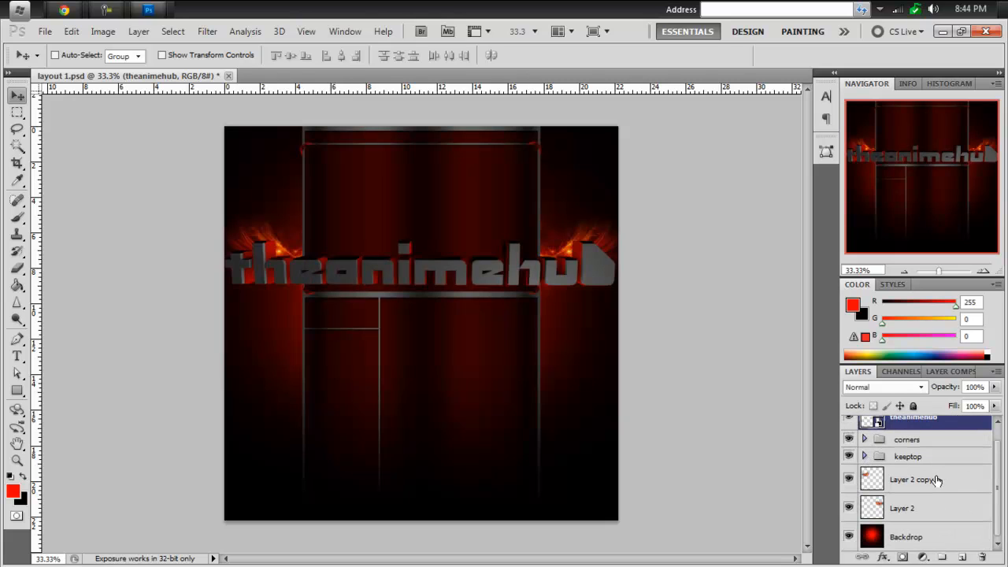
click(937, 479)
scroll(924, 453, up, 1)
click(945, 437)
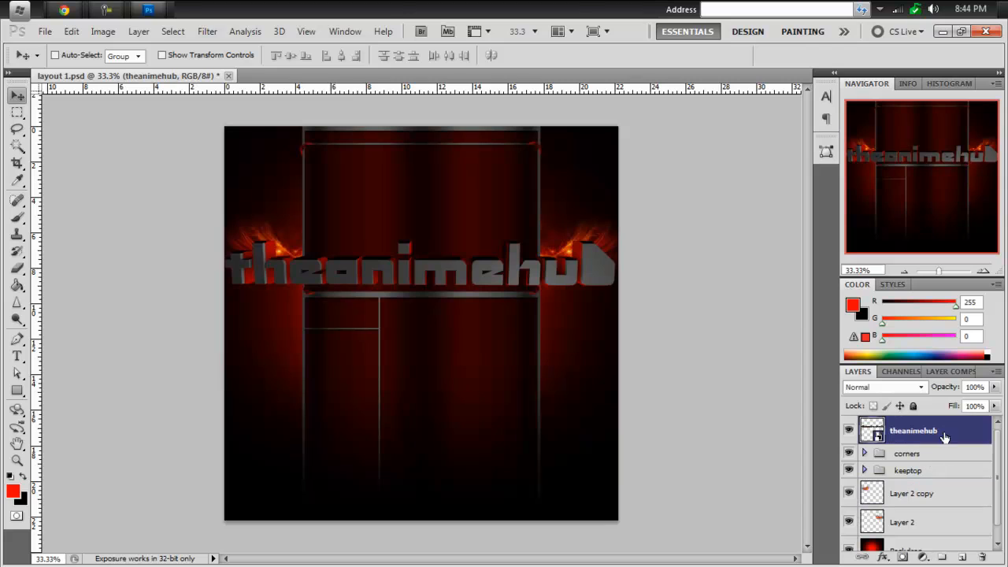
shift+click(927, 499)
click(930, 498)
shift+click(935, 519)
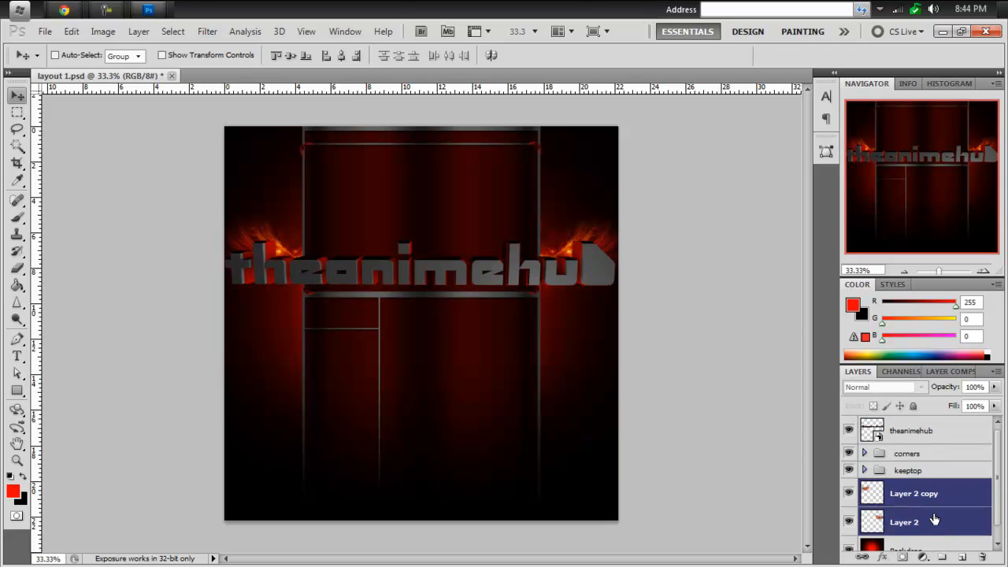
right_click(935, 519)
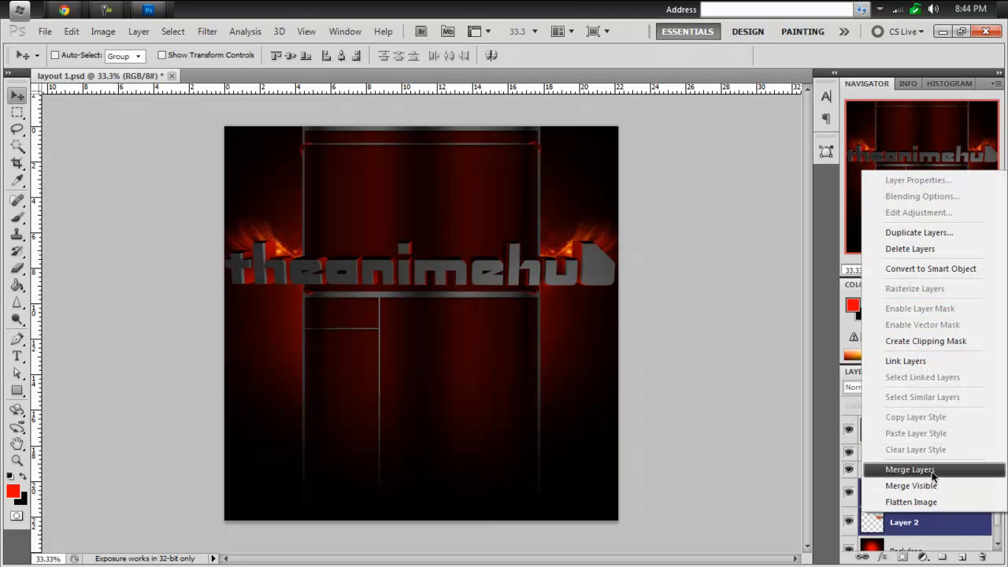
click(823, 467)
Scale the theanimehub title to 56.59%, rotate it to read vertically upward, and place it along the outside of the frame's left metal bar.
click(942, 436)
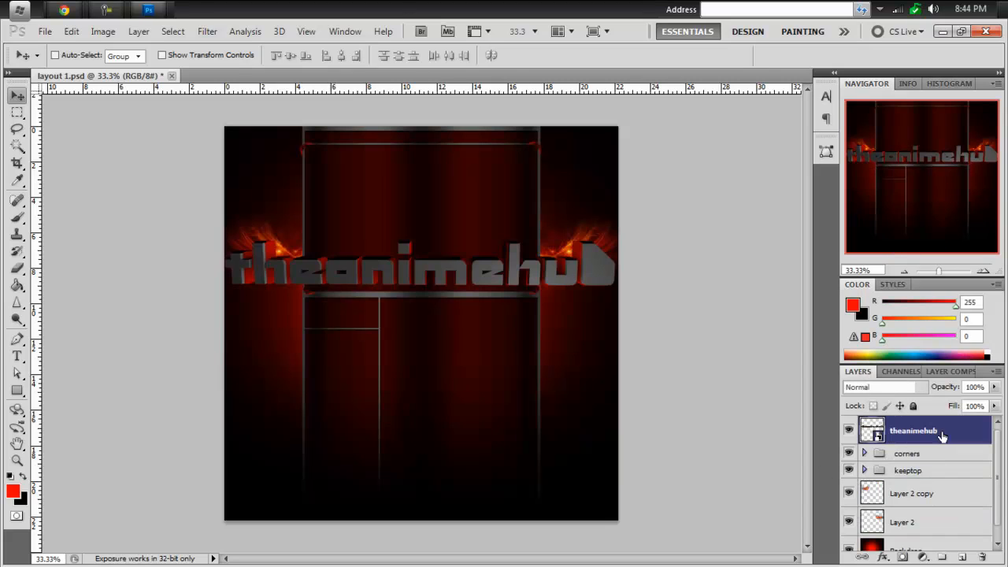
key(ctrl+t)
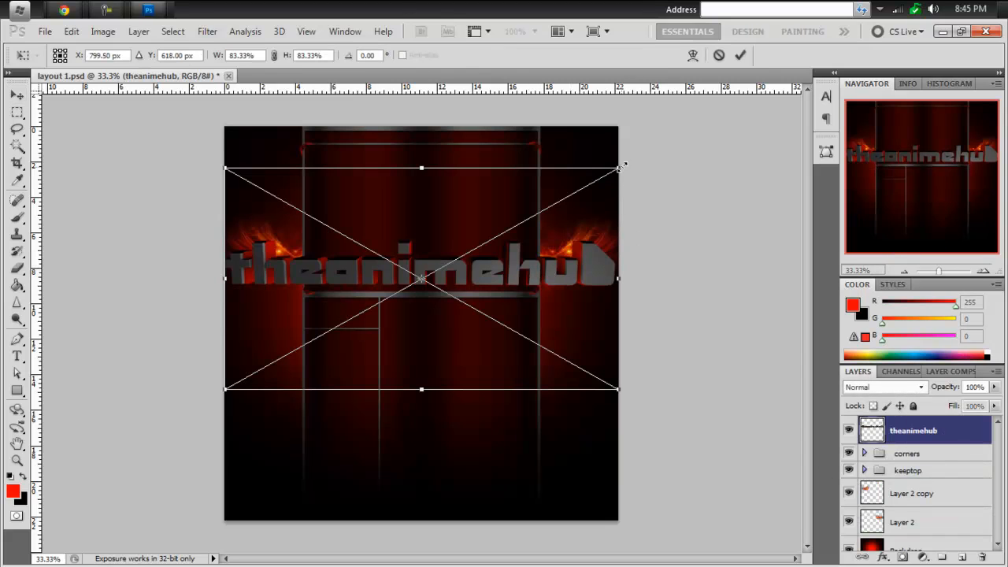
shift+drag(621, 167, 291, 133)
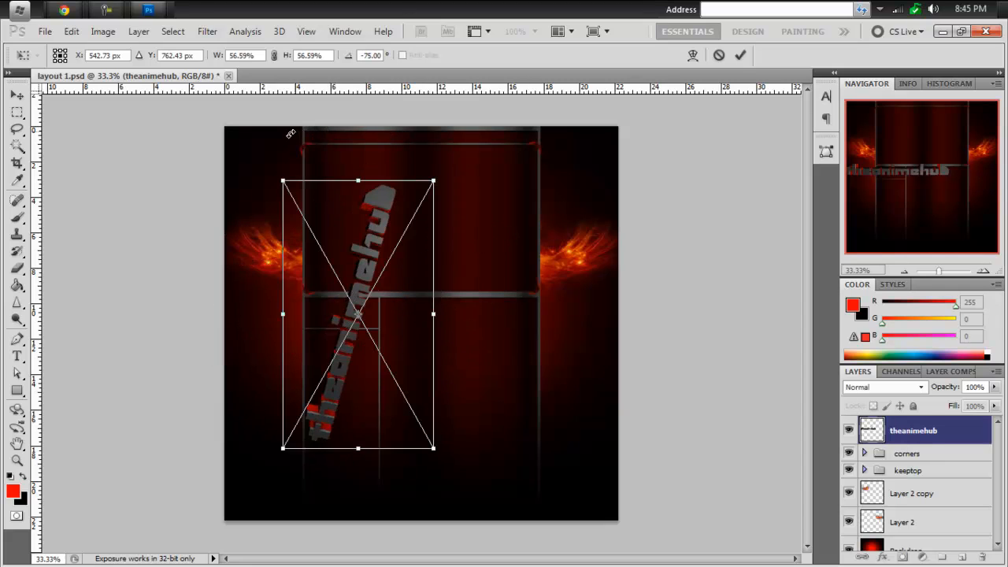
key(Return)
drag(380, 227, 305, 214)
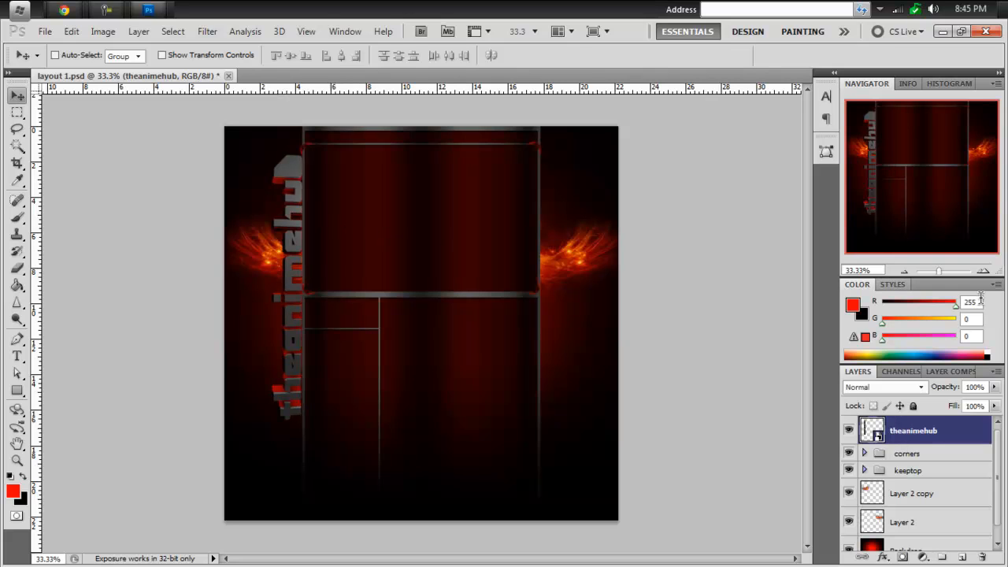
Examine the vertical title's placement against the left metal bar and flames at 50% zoom.
click(984, 270)
drag(953, 197, 928, 185)
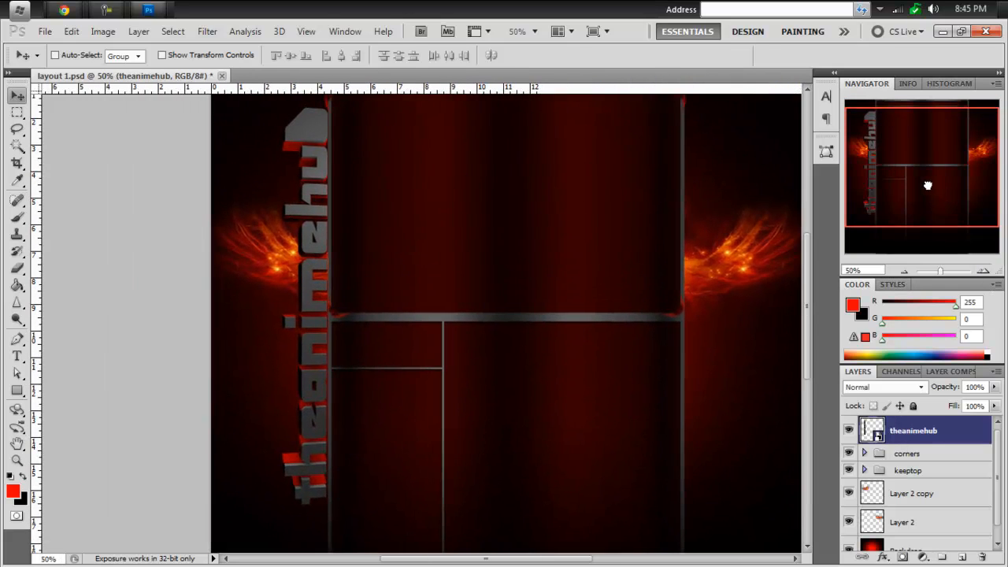
scroll(333, 234, down, 2)
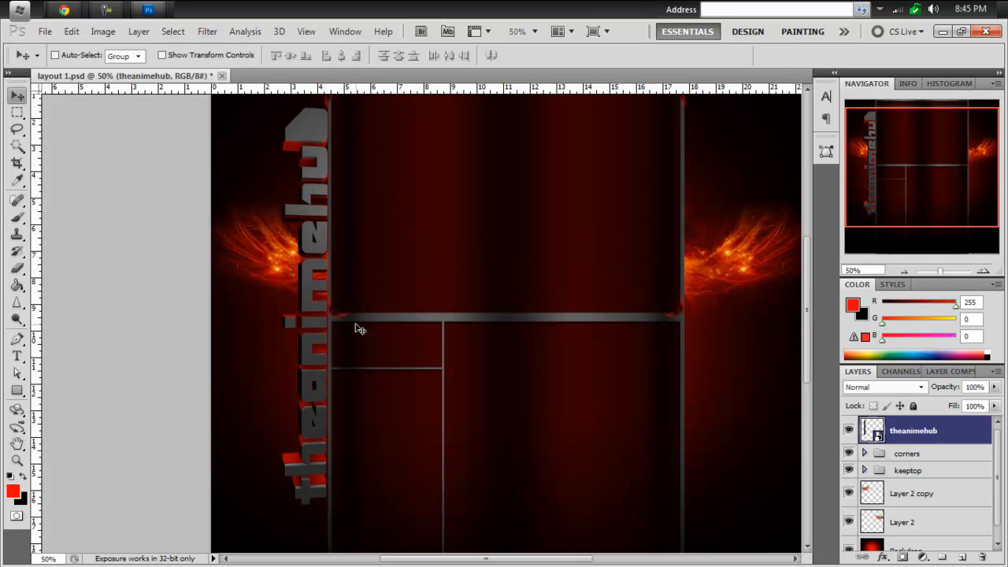
scroll(359, 328, up, 4)
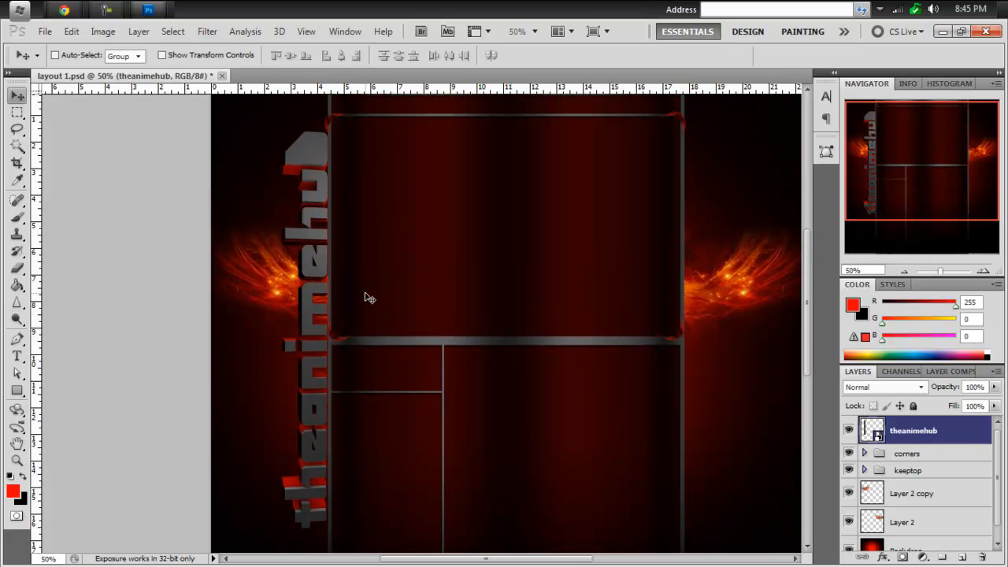
scroll(366, 296, down, 8)
scroll(367, 294, up, 12)
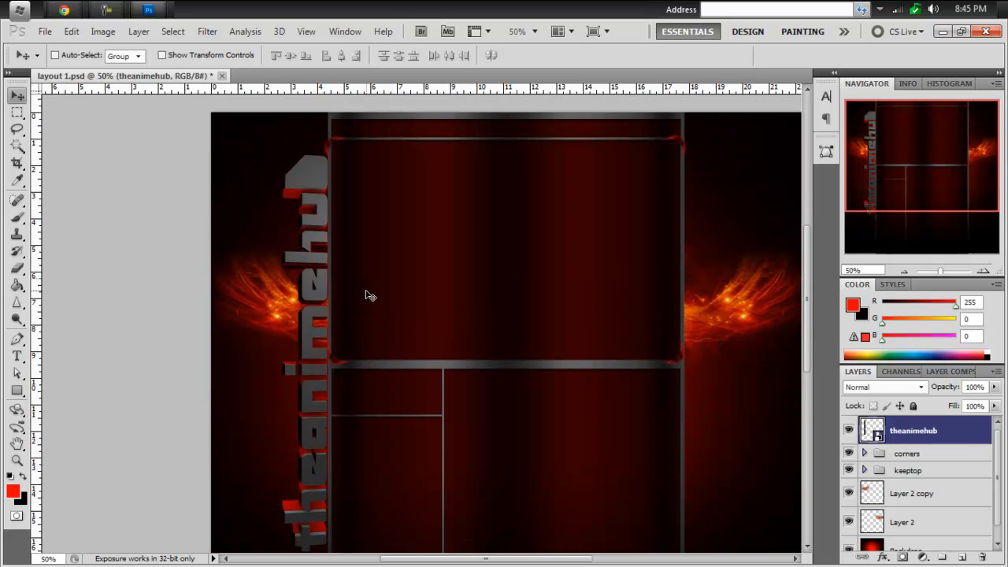
scroll(370, 296, down, 6)
scroll(369, 293, down, 15)
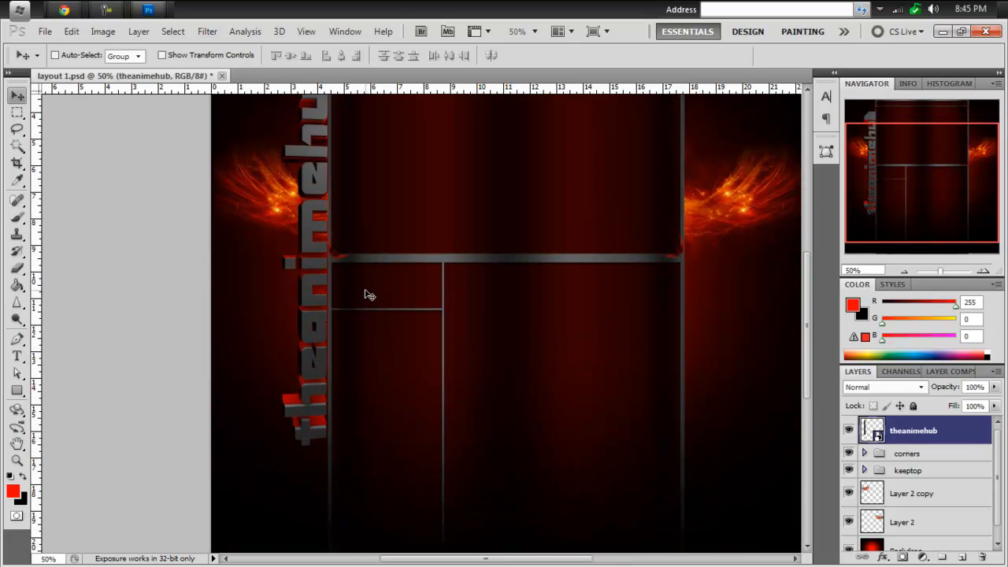
scroll(367, 290, up, 12)
scroll(367, 288, up, 6)
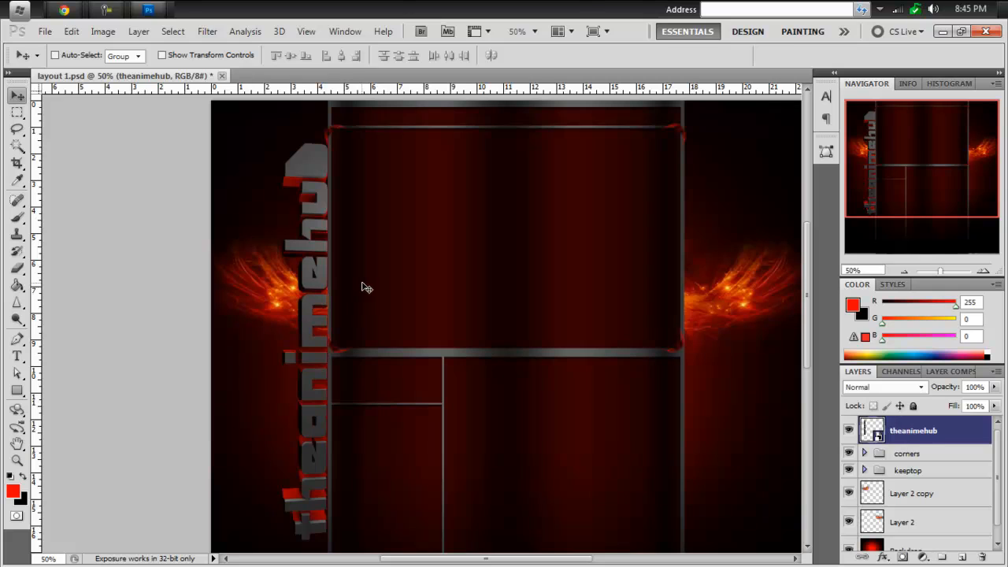
Duplicate the vertical title, rotate the copy to 90°, and place it along the outside of the frame's right metal bar.
key(ctrl+j)
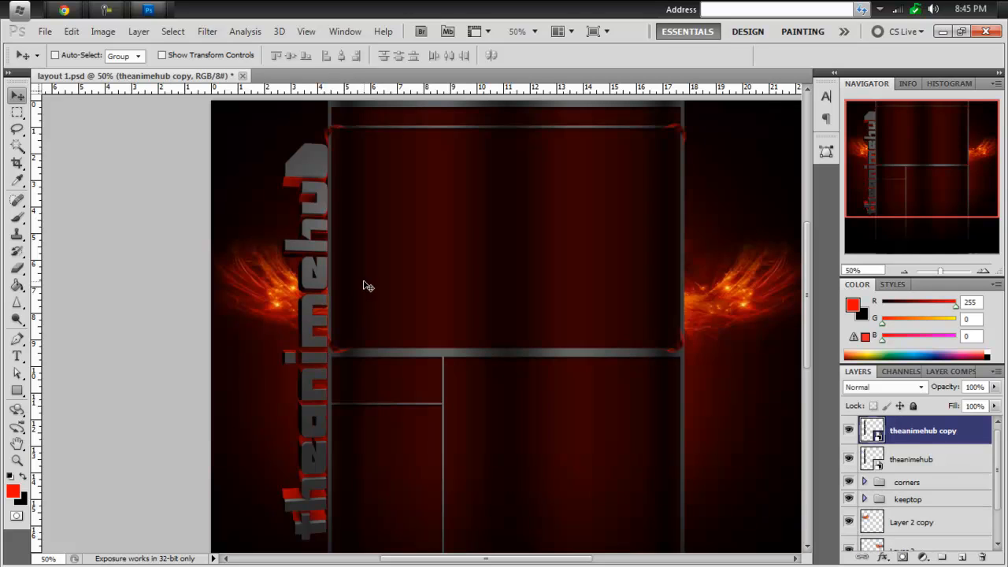
key(ctrl+t)
drag(484, 202, 334, 467)
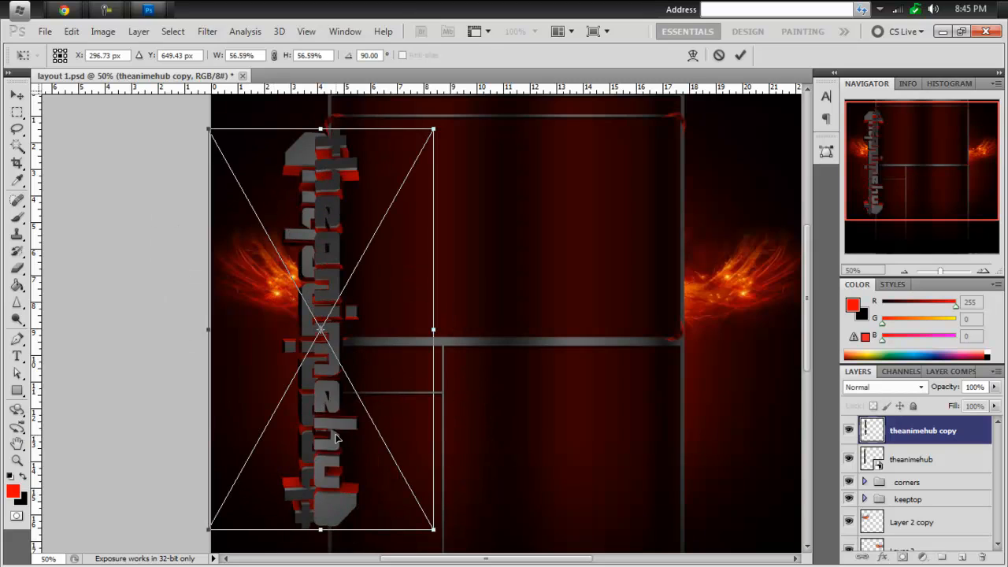
key(Return)
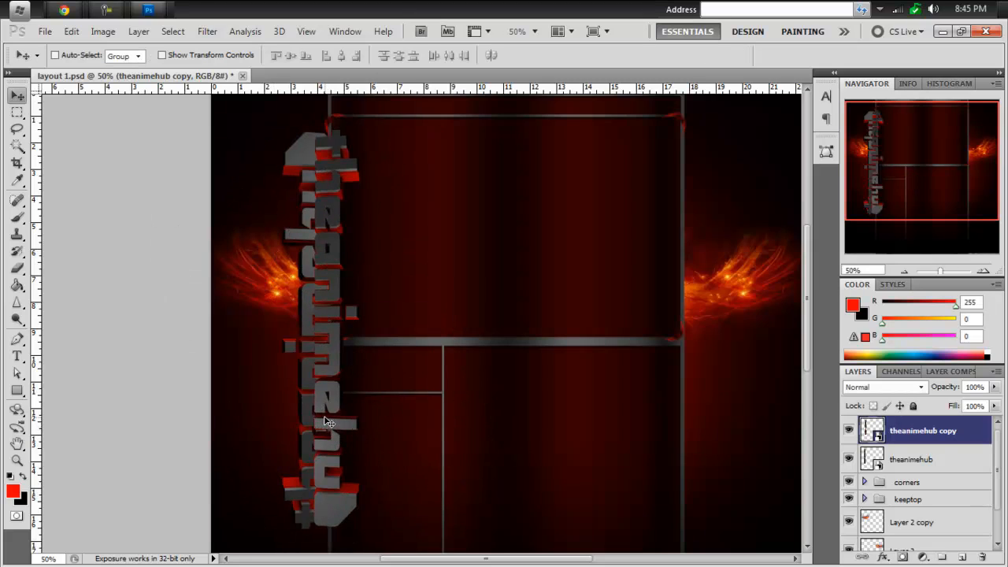
shift+drag(327, 404, 699, 368)
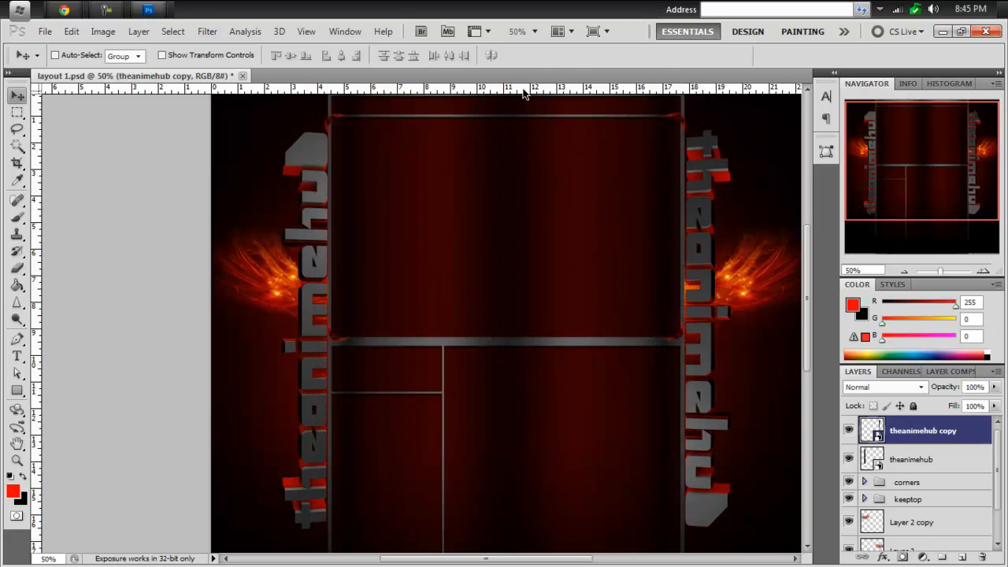
click(348, 32)
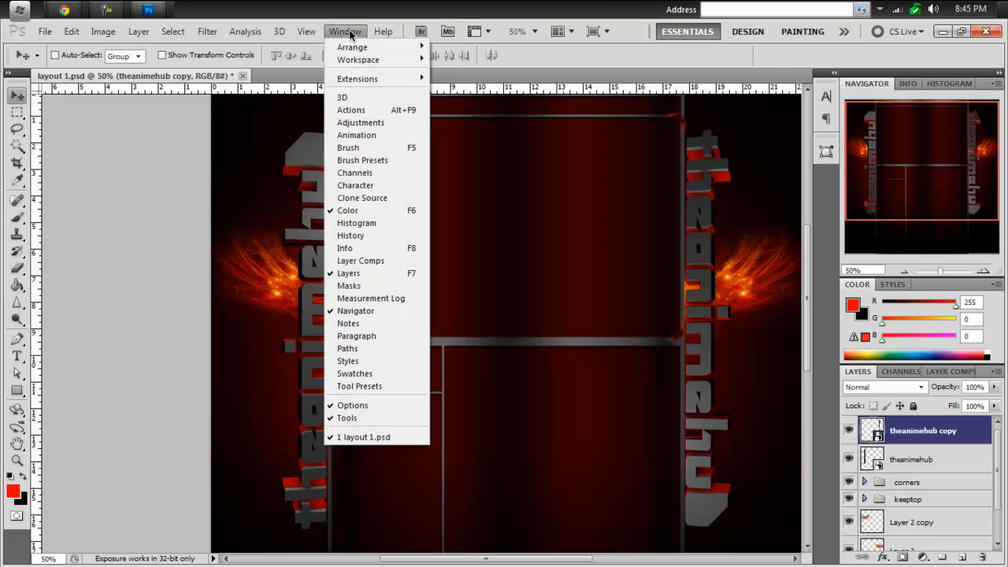
mouse_move(306, 32)
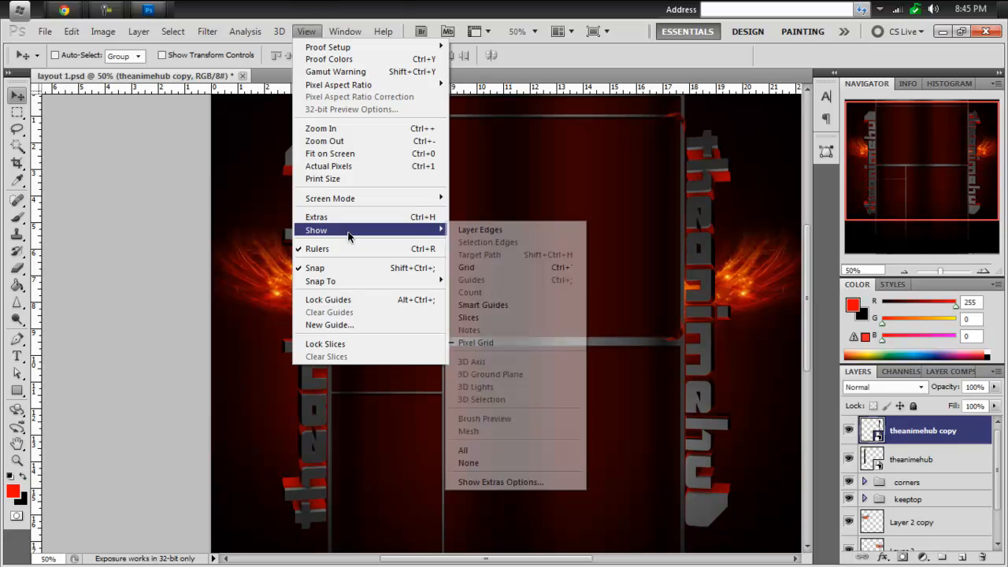
click(543, 93)
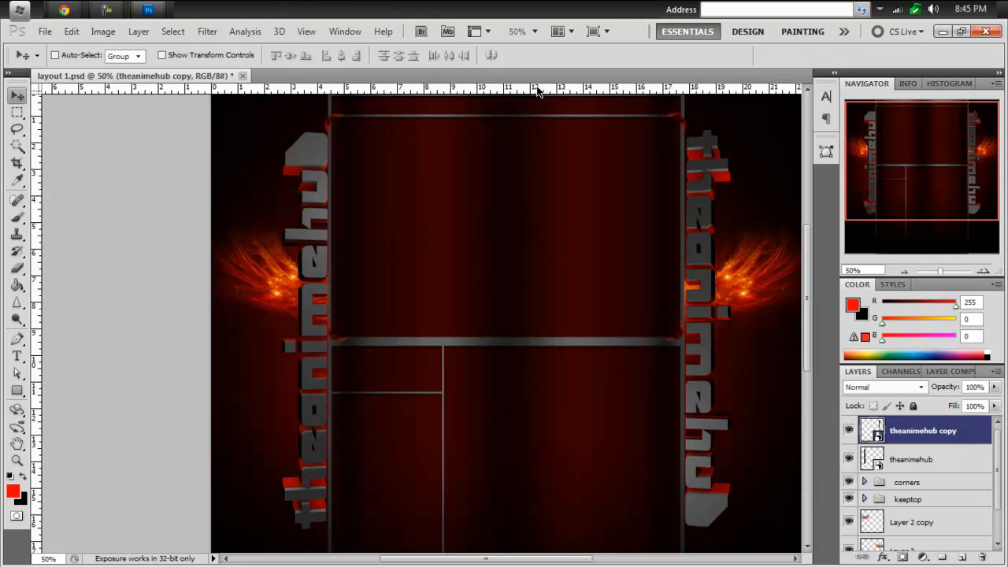
Align the top of the left vertical theanimehub title with the right one using a temporary horizontal guide, and remove the guide.
drag(538, 92, 528, 134)
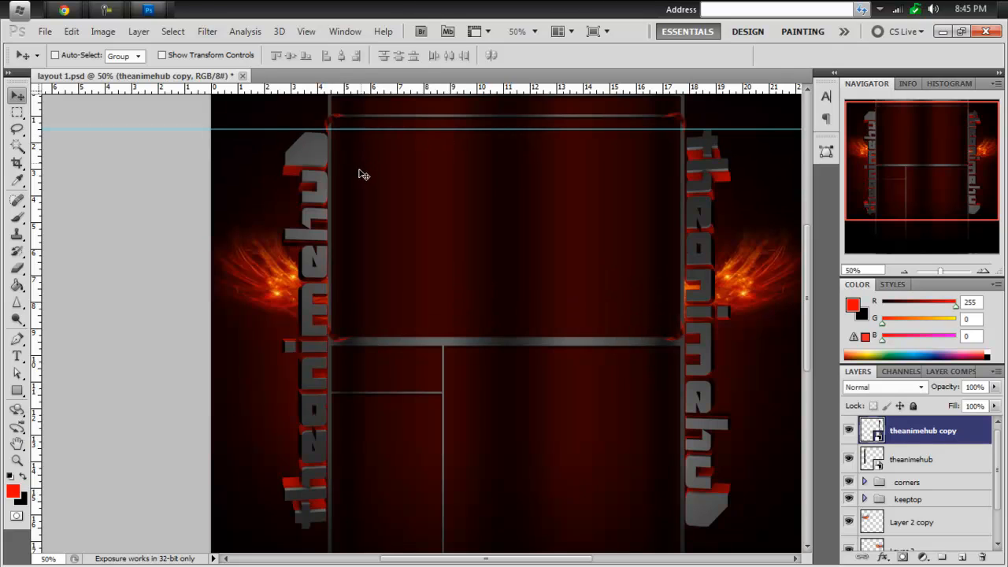
click(951, 460)
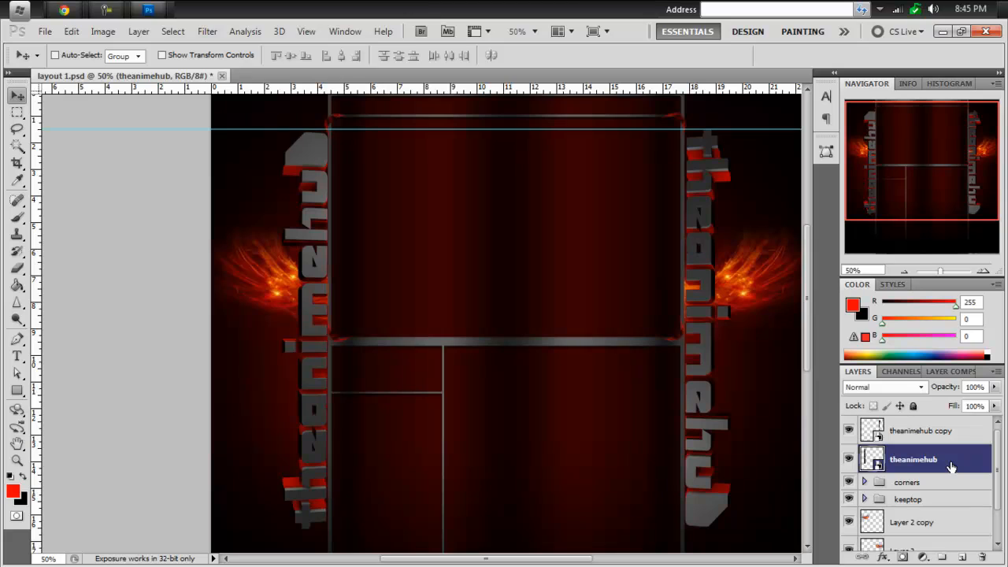
key(shift+Up)
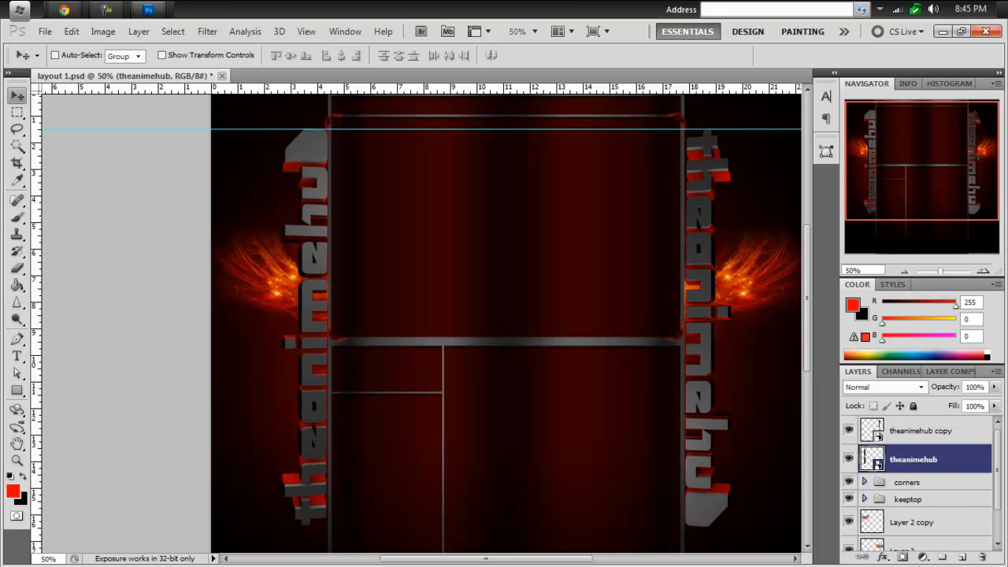
drag(533, 130, 494, 6)
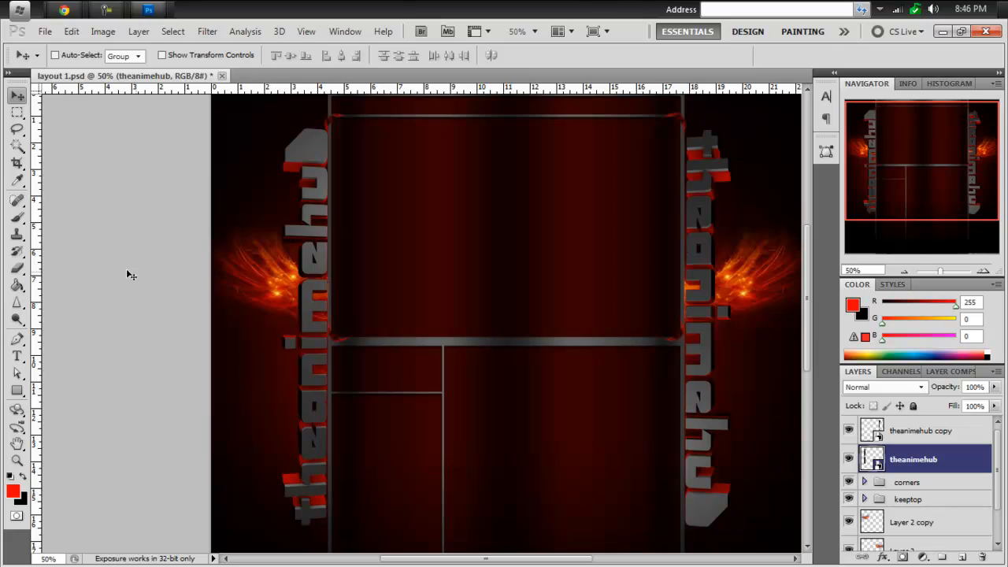
Examine how the two vertical titles line up against the frame bars and flames along the full layout height.
drag(41, 285, 26, 265)
scroll(517, 270, up, 1)
scroll(519, 268, down, 4)
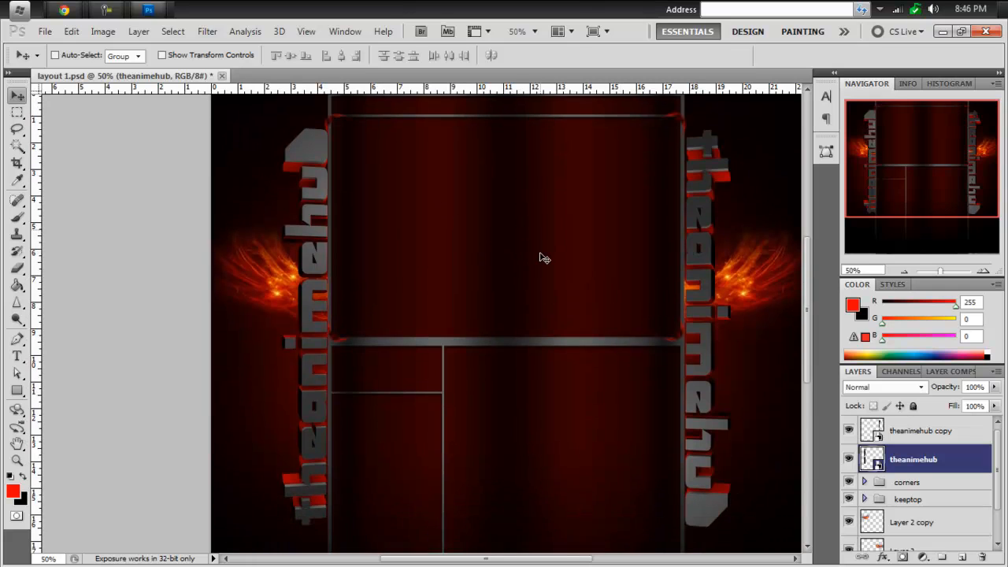
scroll(543, 250, up, 7)
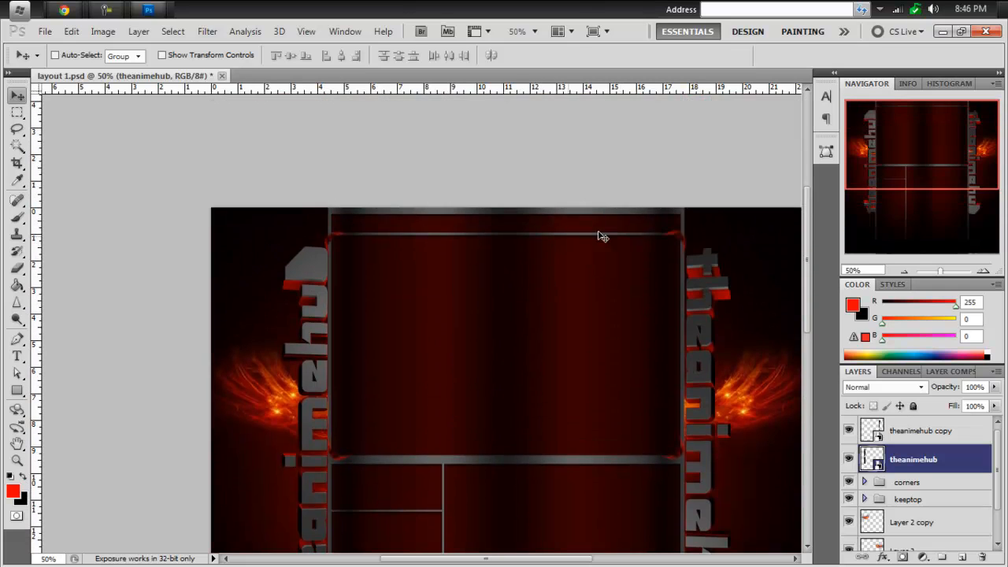
scroll(607, 235, down, 2)
scroll(620, 237, down, 7)
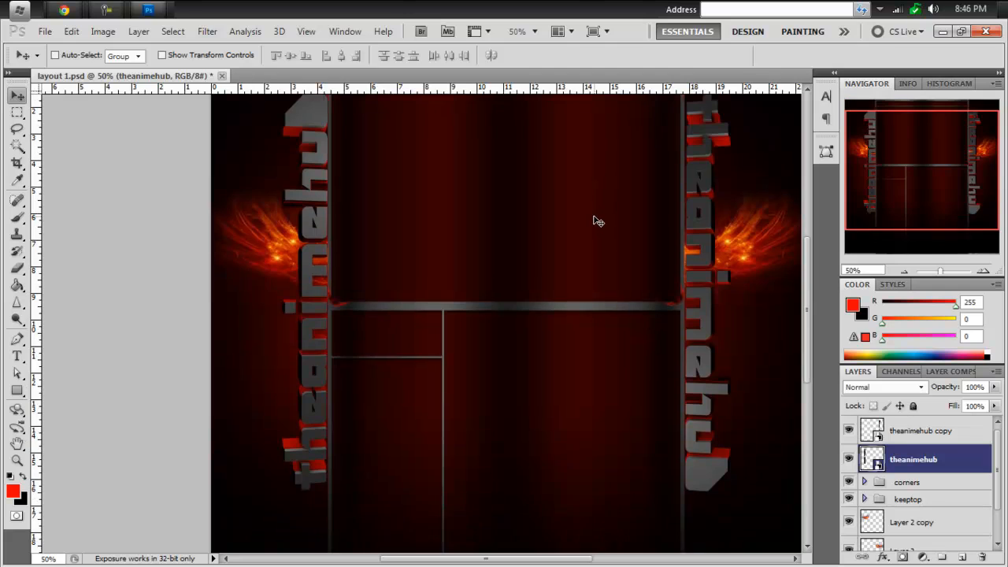
scroll(597, 221, up, 5)
scroll(597, 219, down, 3)
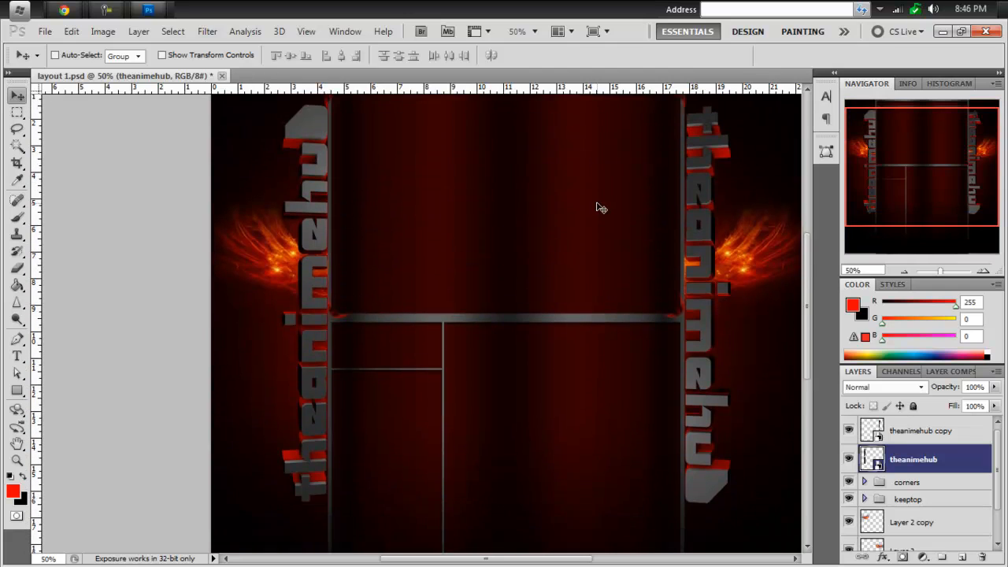
Start placing an image above the theanimehub copy layer and open GFX pack's Flaretastic! by Don > Flares - 1080p folder.
click(973, 439)
scroll(957, 445, down, 1)
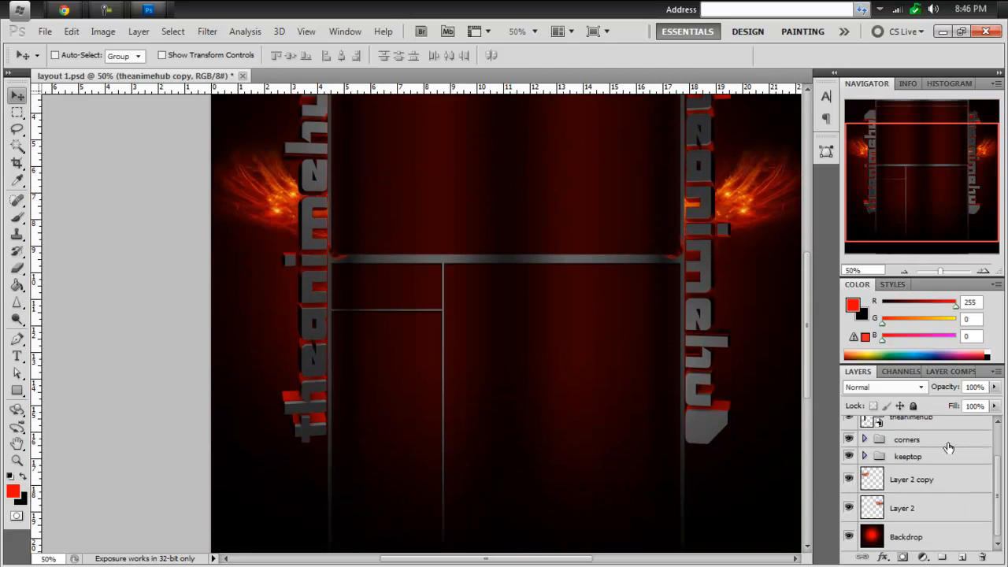
scroll(947, 451, up, 1)
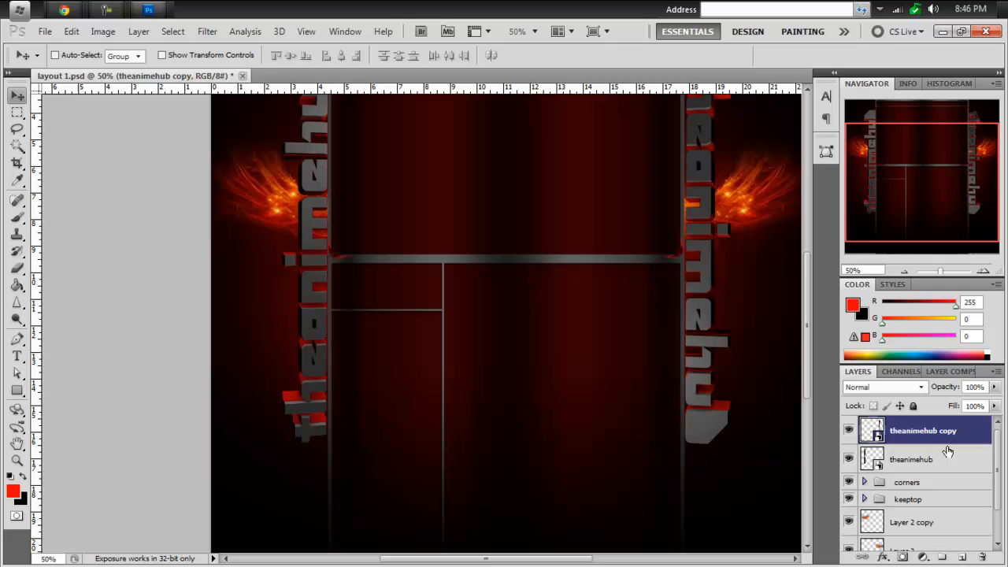
click(45, 33)
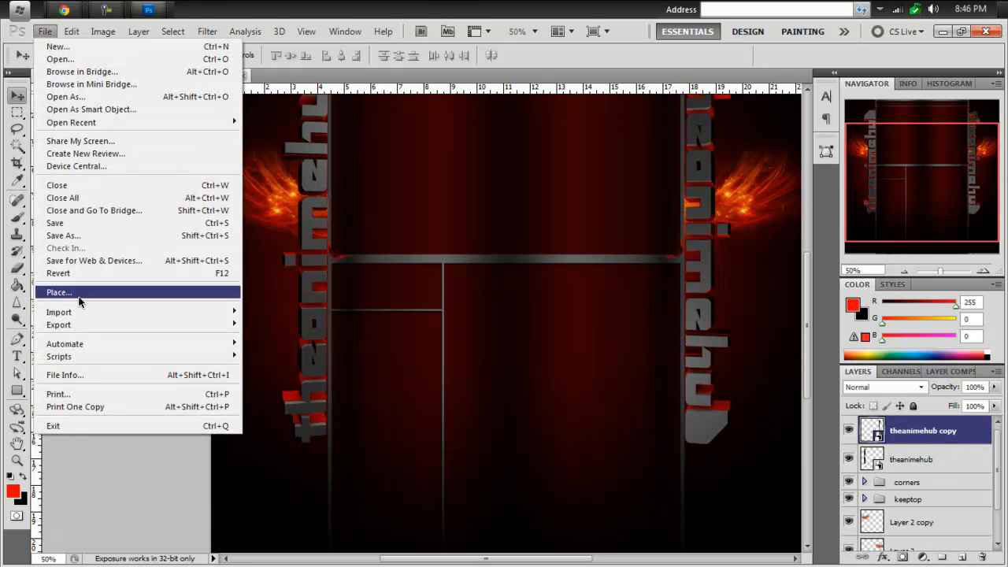
click(60, 292)
click(591, 82)
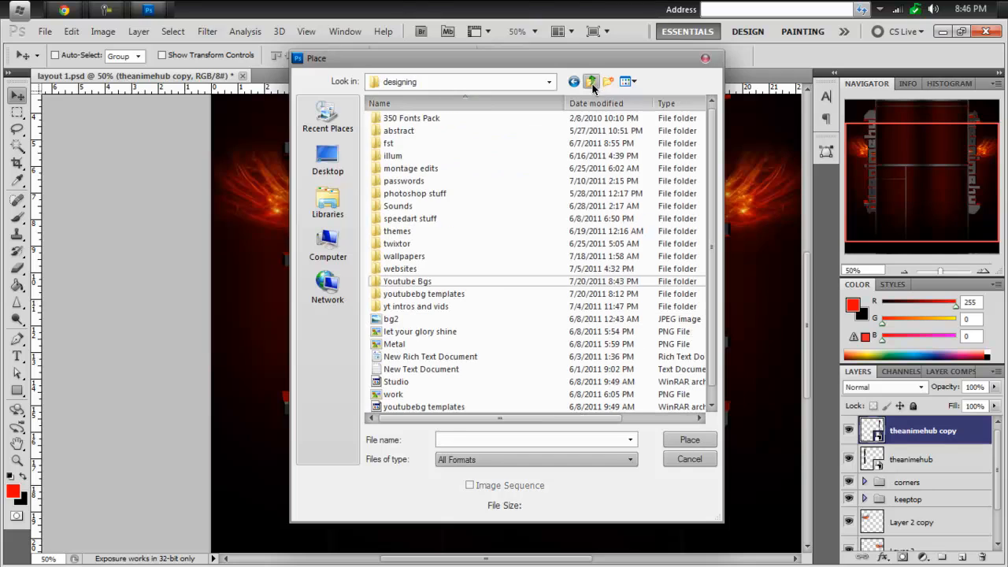
click(592, 82)
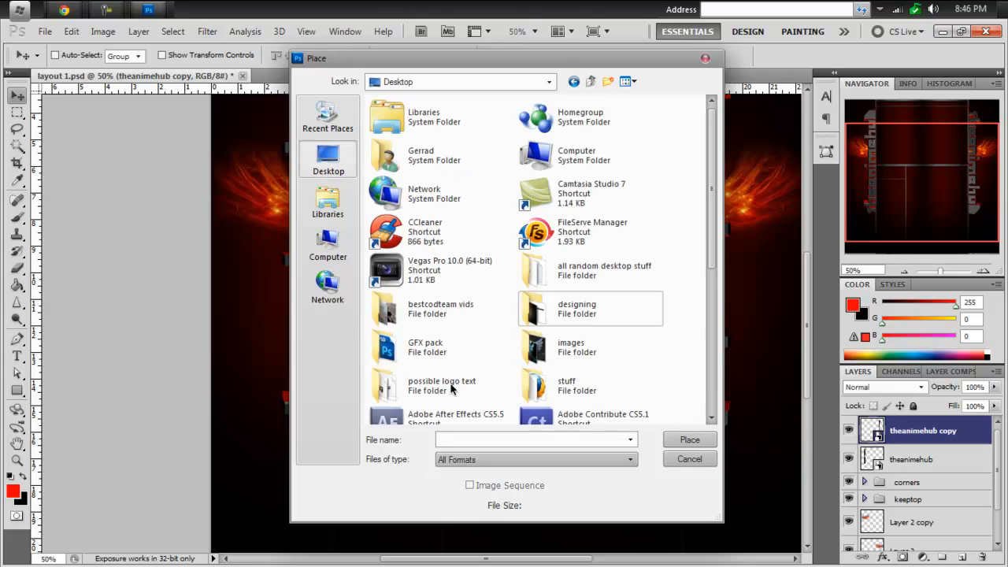
double_click(455, 349)
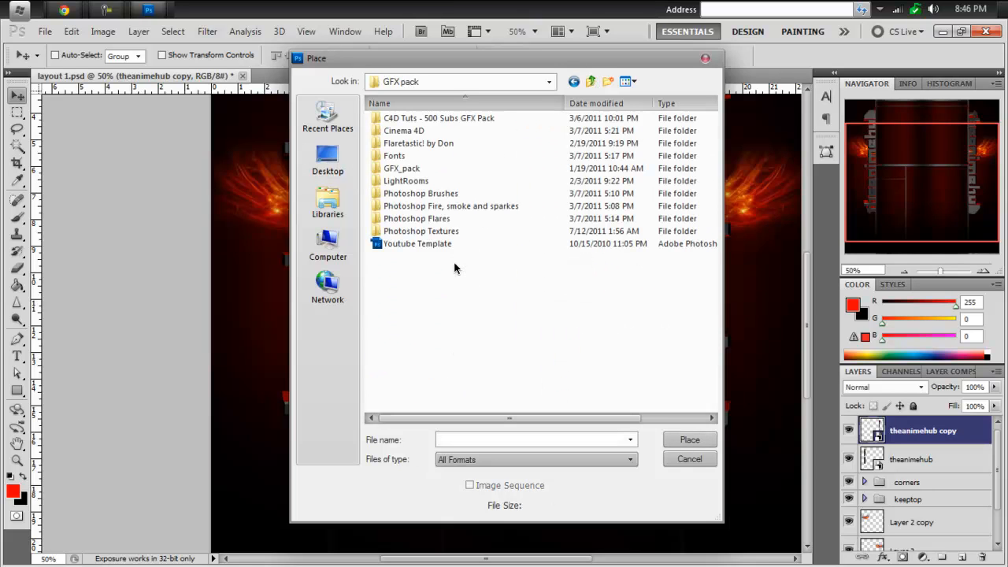
double_click(416, 144)
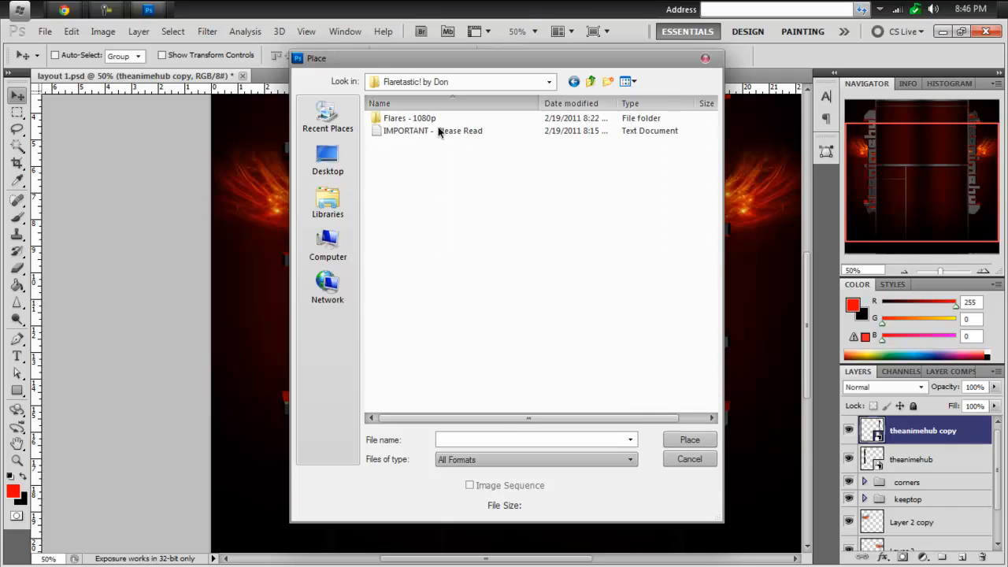
double_click(434, 123)
Place the orange-red Flare (21) image across the lower part of the layout.
scroll(450, 175, down, 5)
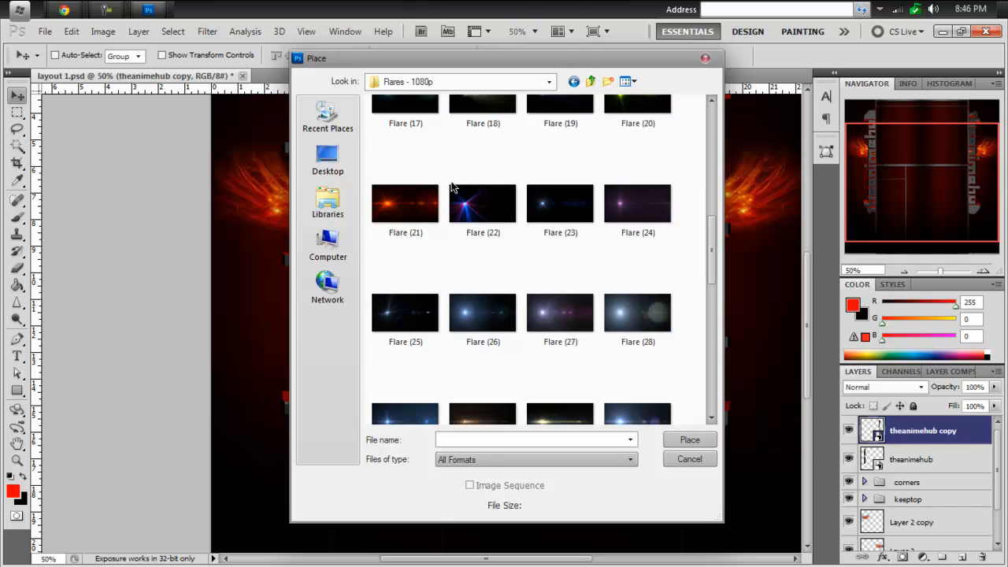
double_click(387, 208)
drag(488, 266, 574, 258)
key(Return)
Rasterize the Flare (21) layer and erase its hard upper edge across the full width with a 296 px eraser.
key(b)
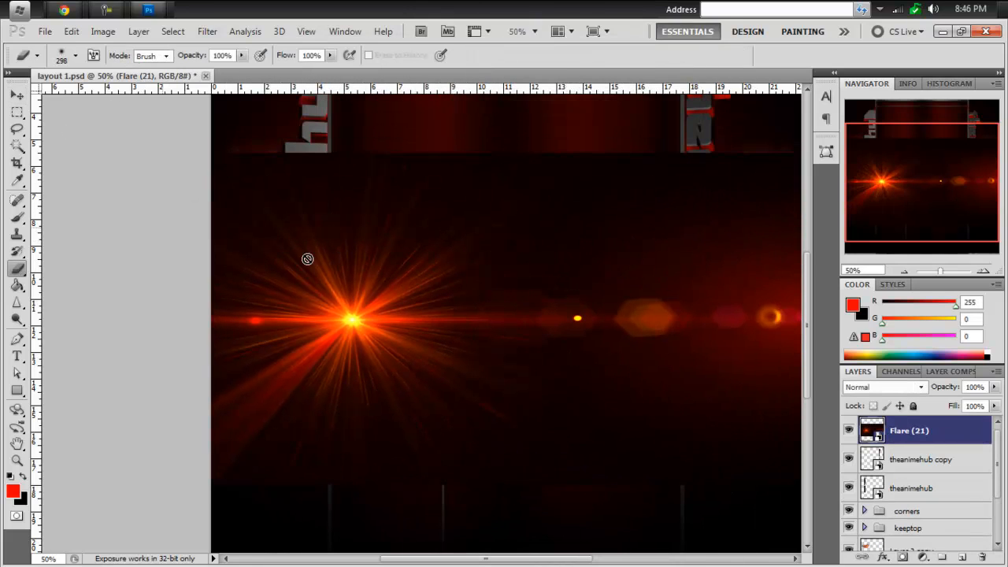
click(754, 358)
click(499, 248)
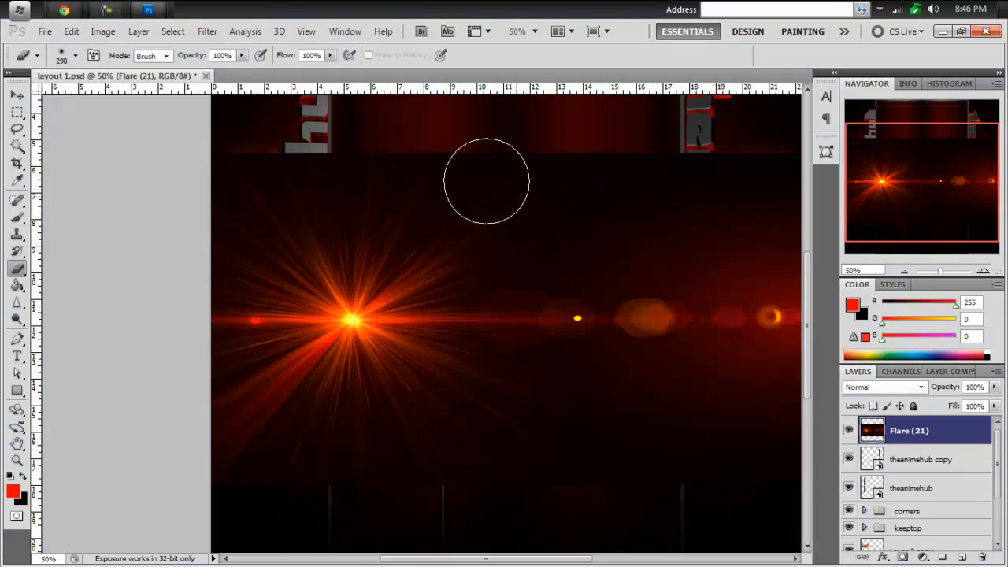
click(264, 173)
click(741, 175)
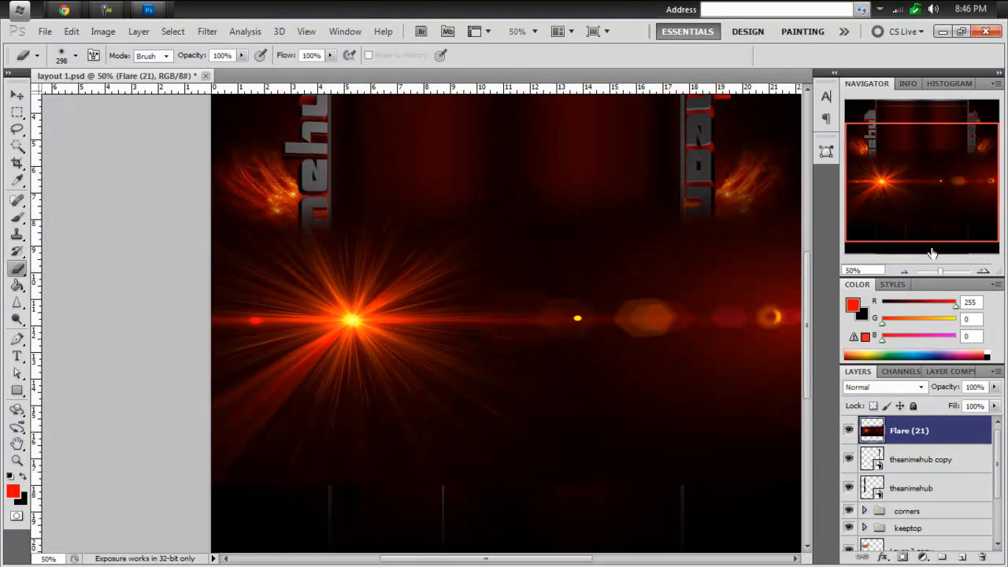
Scale the flare proportionally to 78.74% around its center.
click(903, 270)
key(ctrl+t)
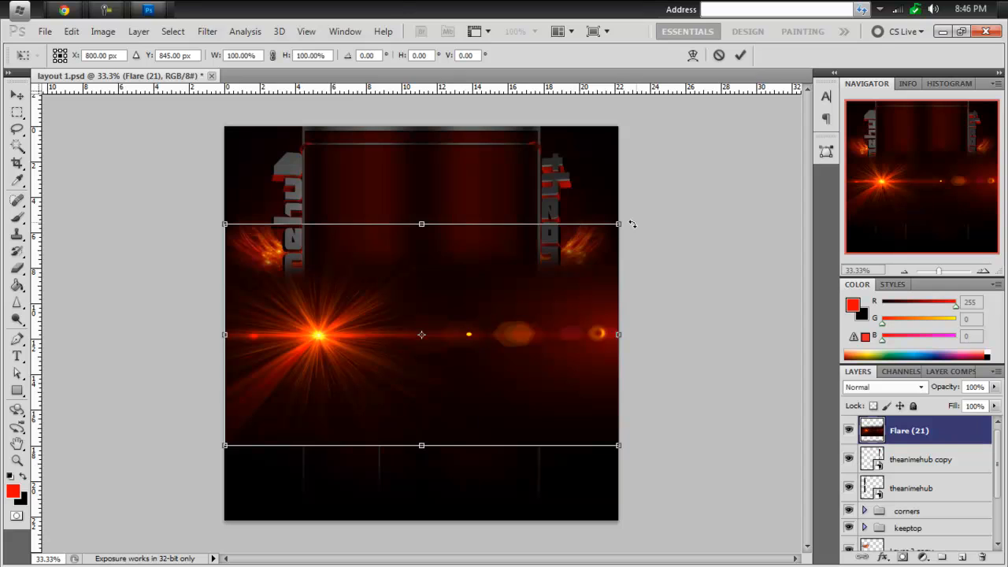
shift+drag(618, 224, 536, 270)
drag(456, 335, 498, 324)
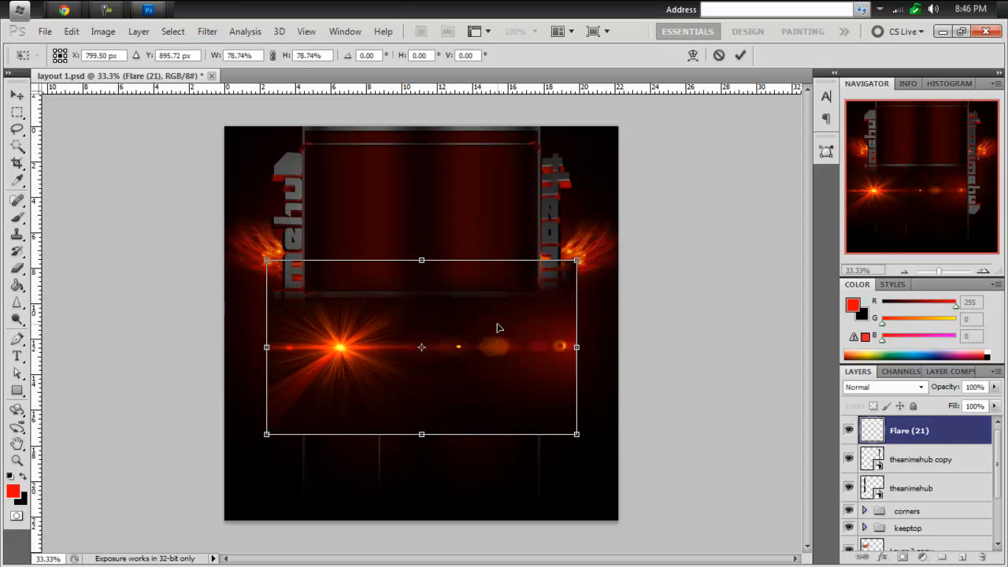
key(Return)
Erase the dark edges around the flare so only the burst and its horizontal light streak remain.
key(b)
mouse_move(241, 293)
mouse_down()
mouse_move(367, 273)
mouse_move(591, 330)
mouse_move(545, 419)
mouse_move(494, 389)
mouse_move(578, 299)
mouse_move(490, 311)
mouse_move(507, 306)
mouse_move(483, 428)
mouse_up()
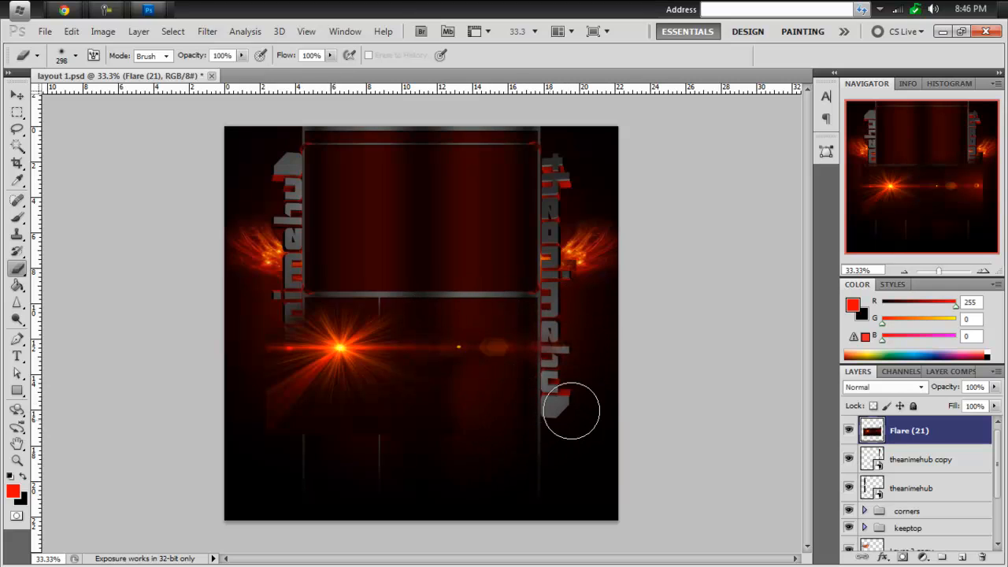
mouse_move(466, 397)
mouse_down()
mouse_move(265, 471)
mouse_move(421, 441)
mouse_up()
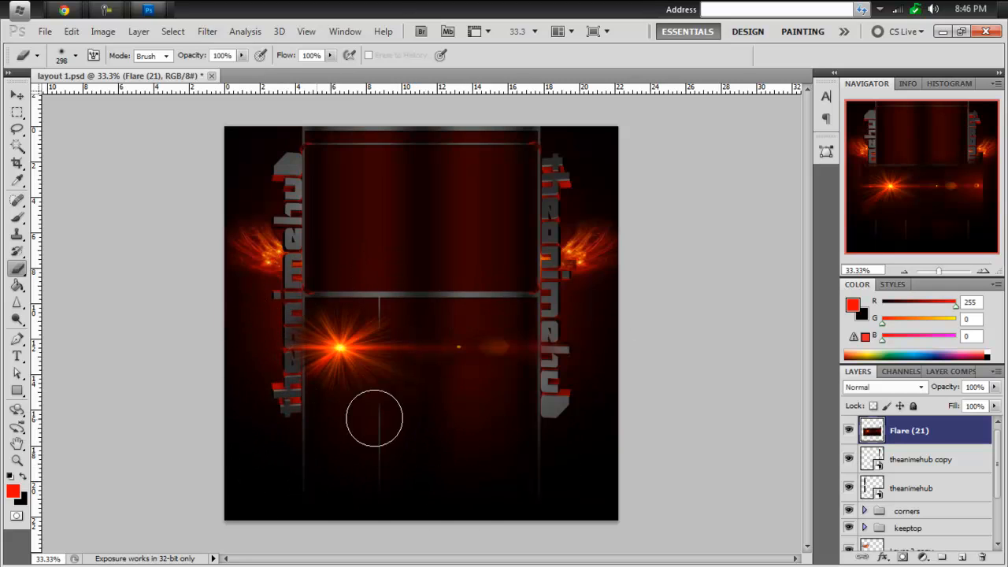
drag(292, 299, 448, 299)
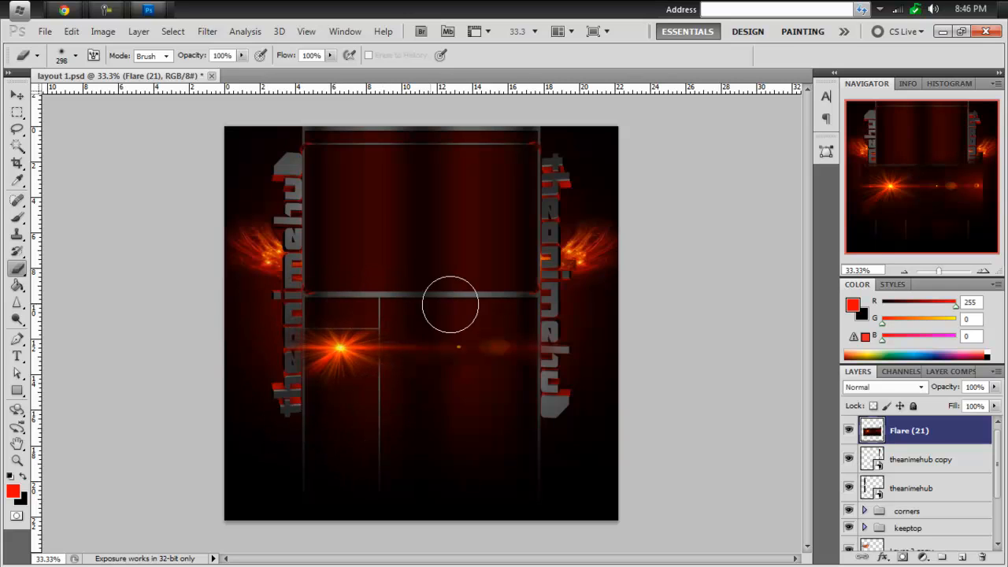
key(v)
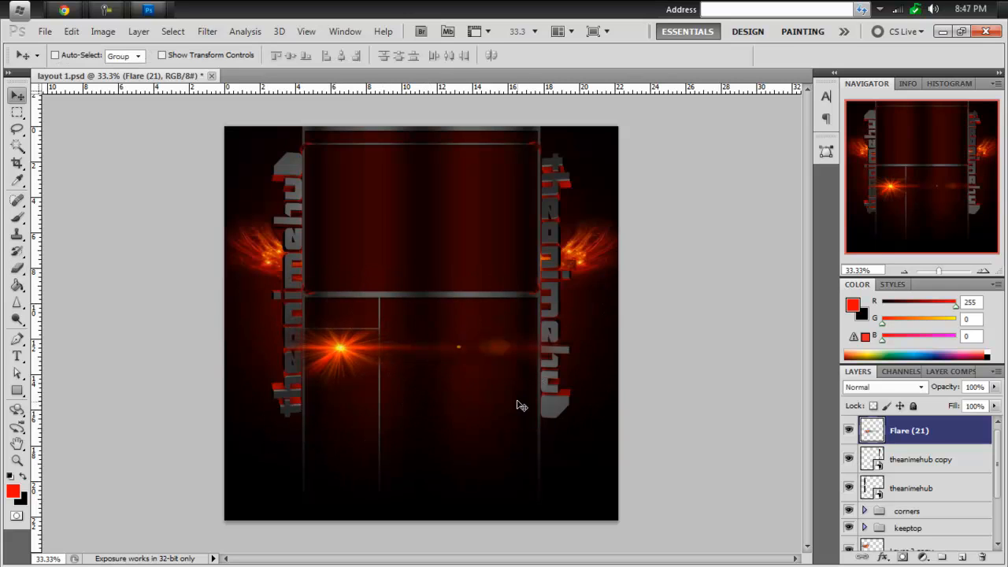
double_click(962, 434)
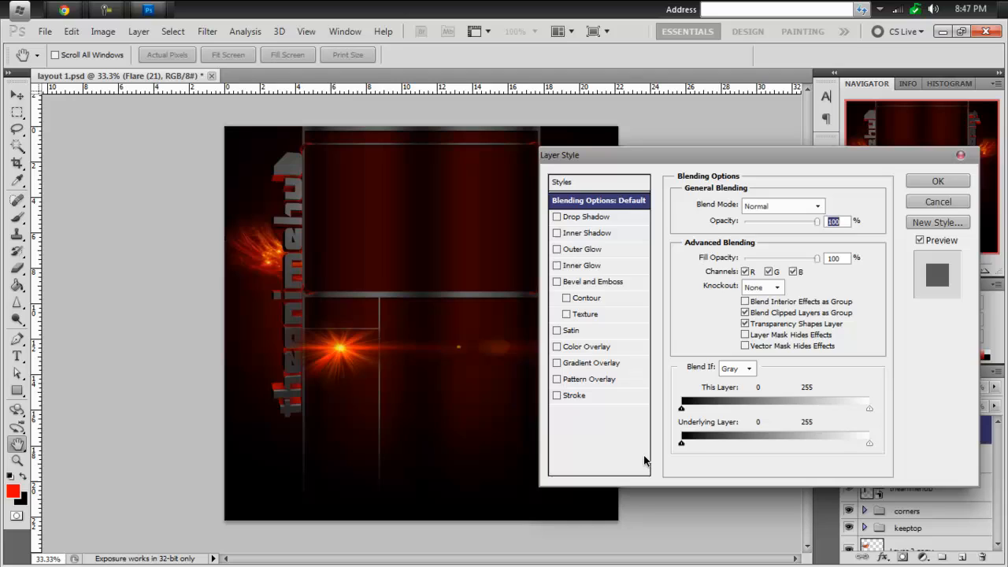
click(575, 395)
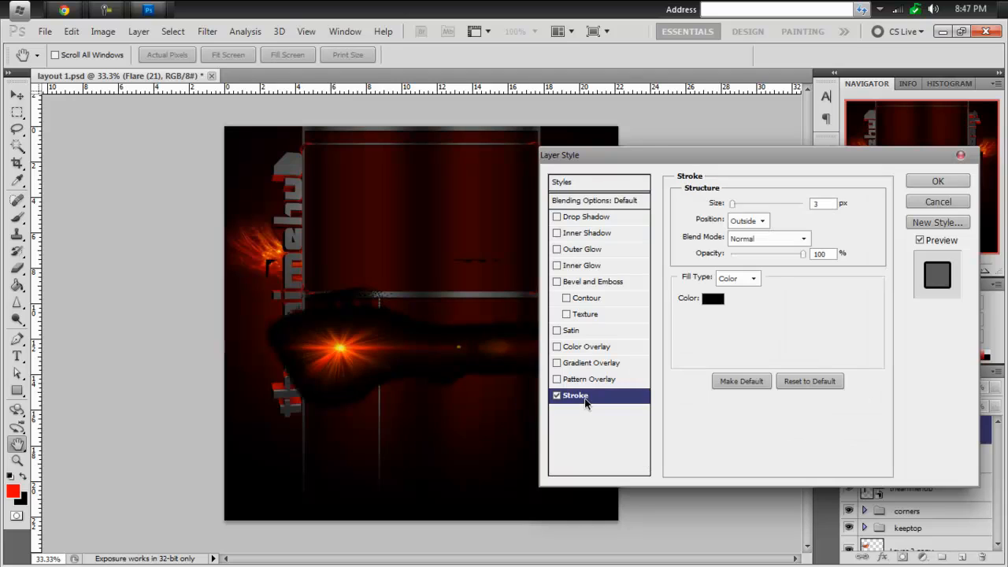
click(938, 203)
key(b)
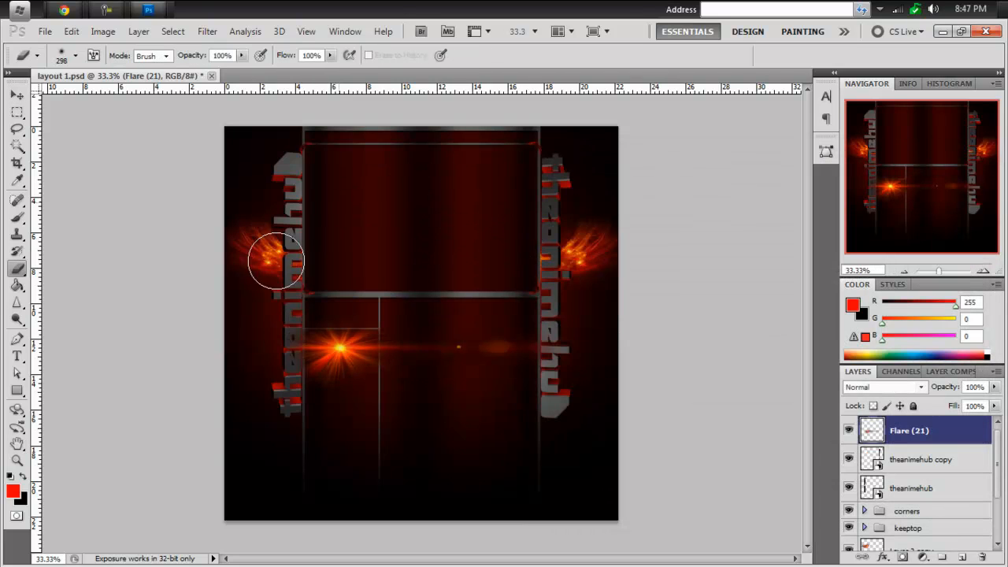
key(v)
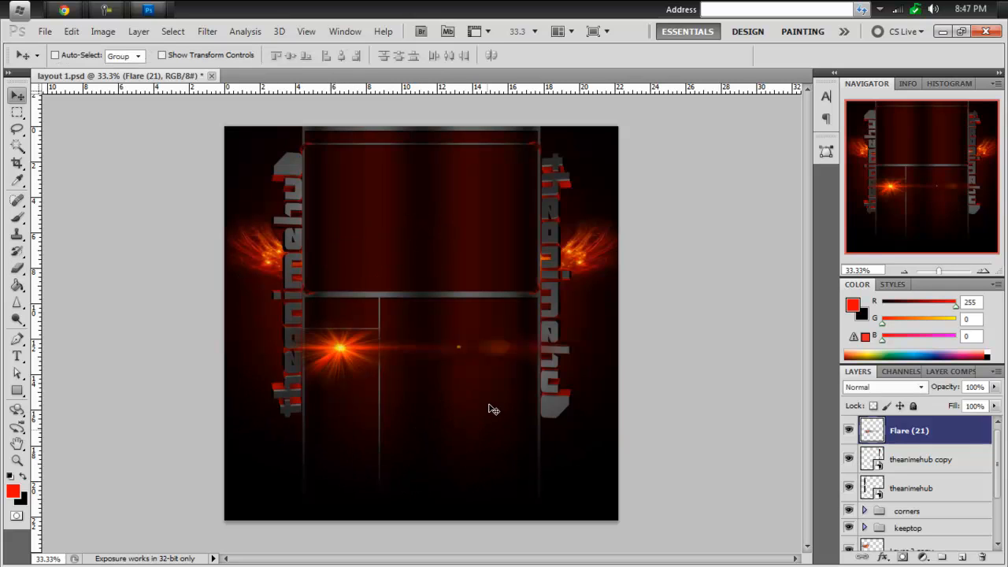
drag(470, 394, 448, 349)
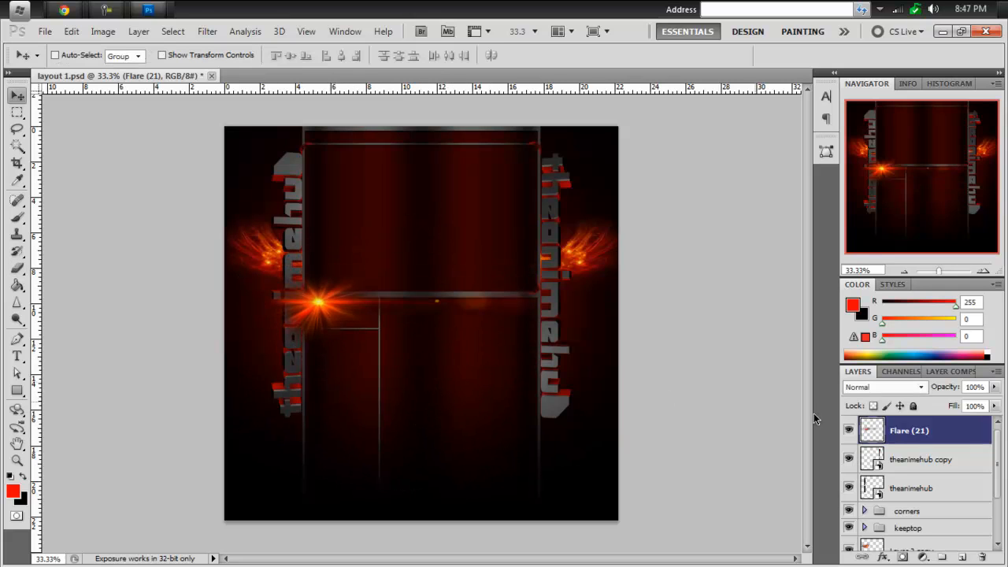
double_click(948, 433)
click(576, 396)
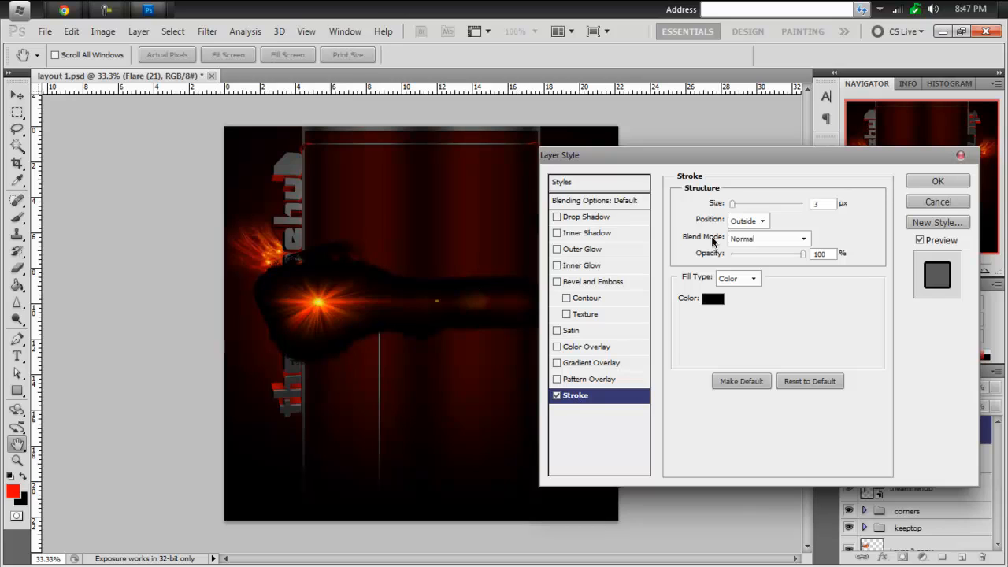
click(914, 203)
Rotate the flare to -90° and place it over the outer edge of the left title's lower half.
mouse_move(396, 353)
mouse_down()
mouse_move(354, 333)
mouse_move(360, 351)
mouse_up()
key(ctrl+t)
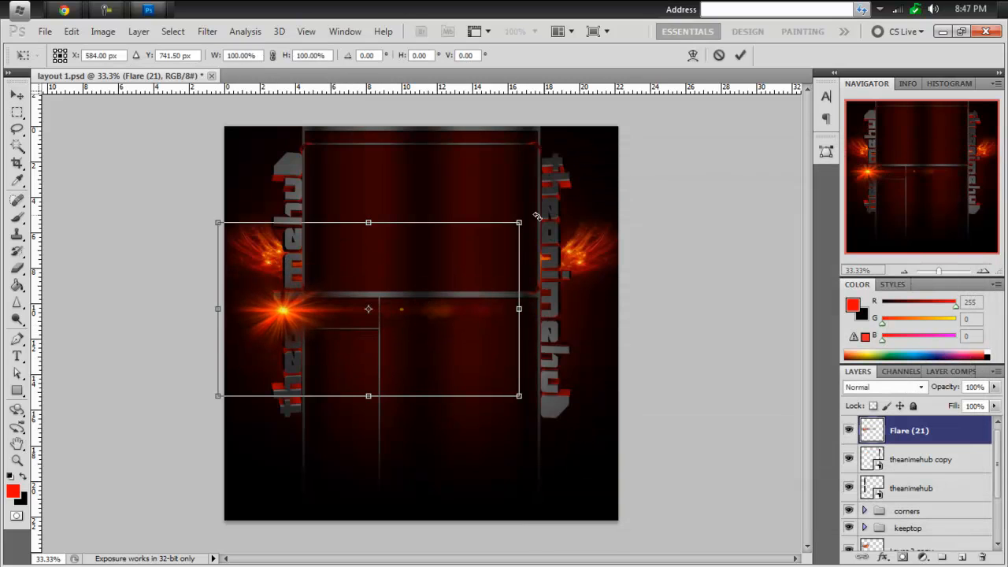
drag(536, 216, 299, 160)
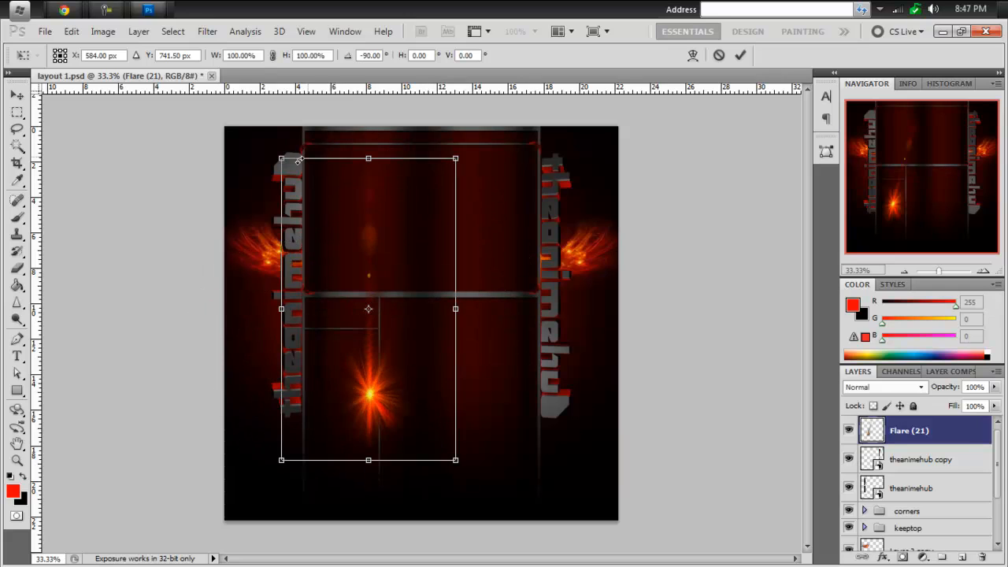
drag(371, 254, 274, 222)
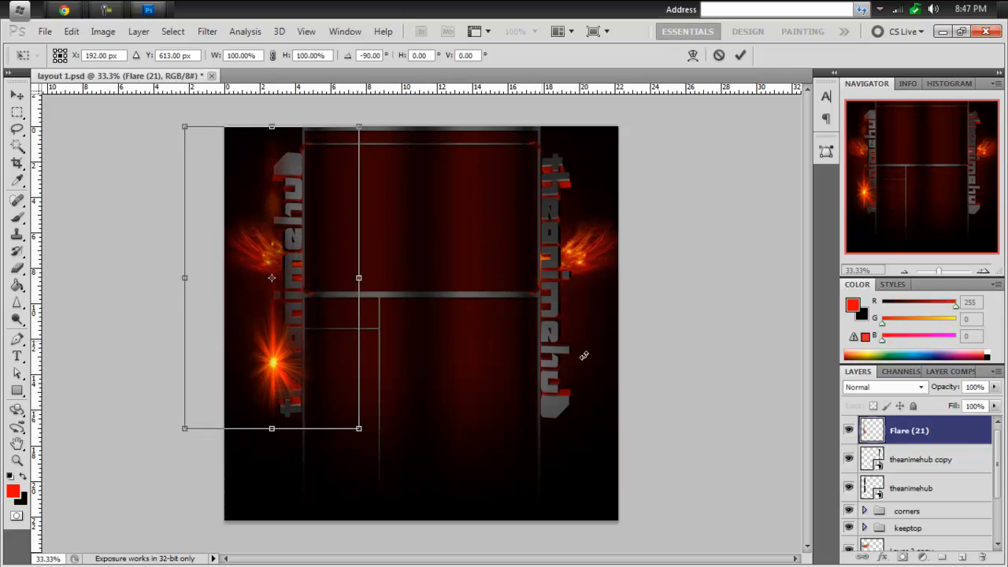
key(Return)
Move the Flare (21) layer below the theanimehub layer, directly above the corners group.
drag(966, 430, 933, 502)
click(983, 271)
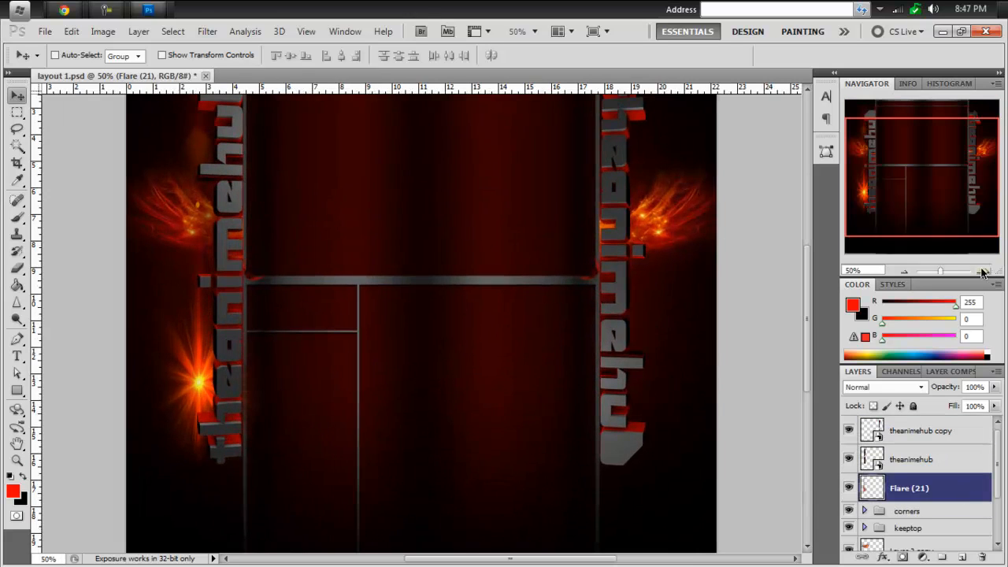
drag(932, 215, 906, 209)
scroll(460, 381, down, 1)
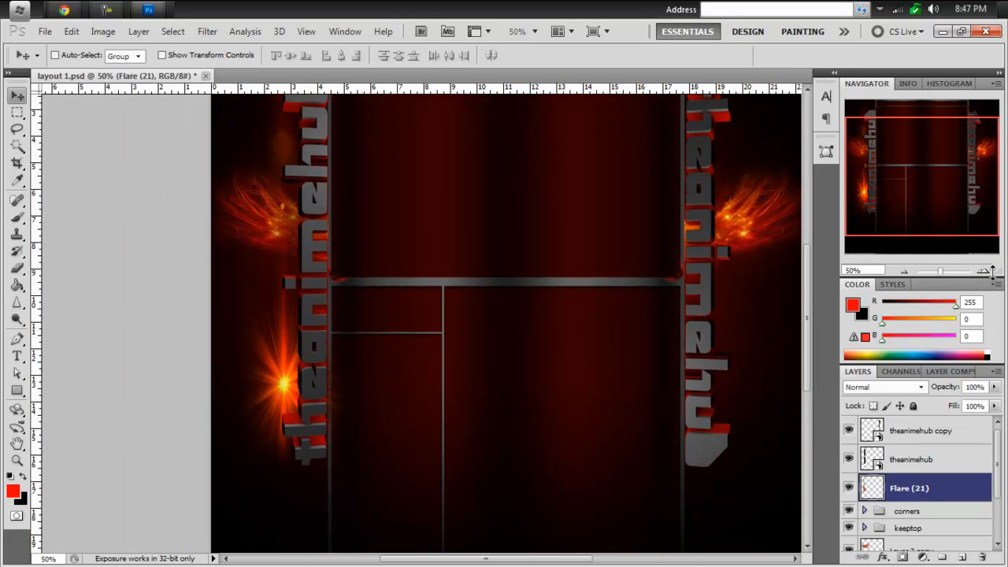